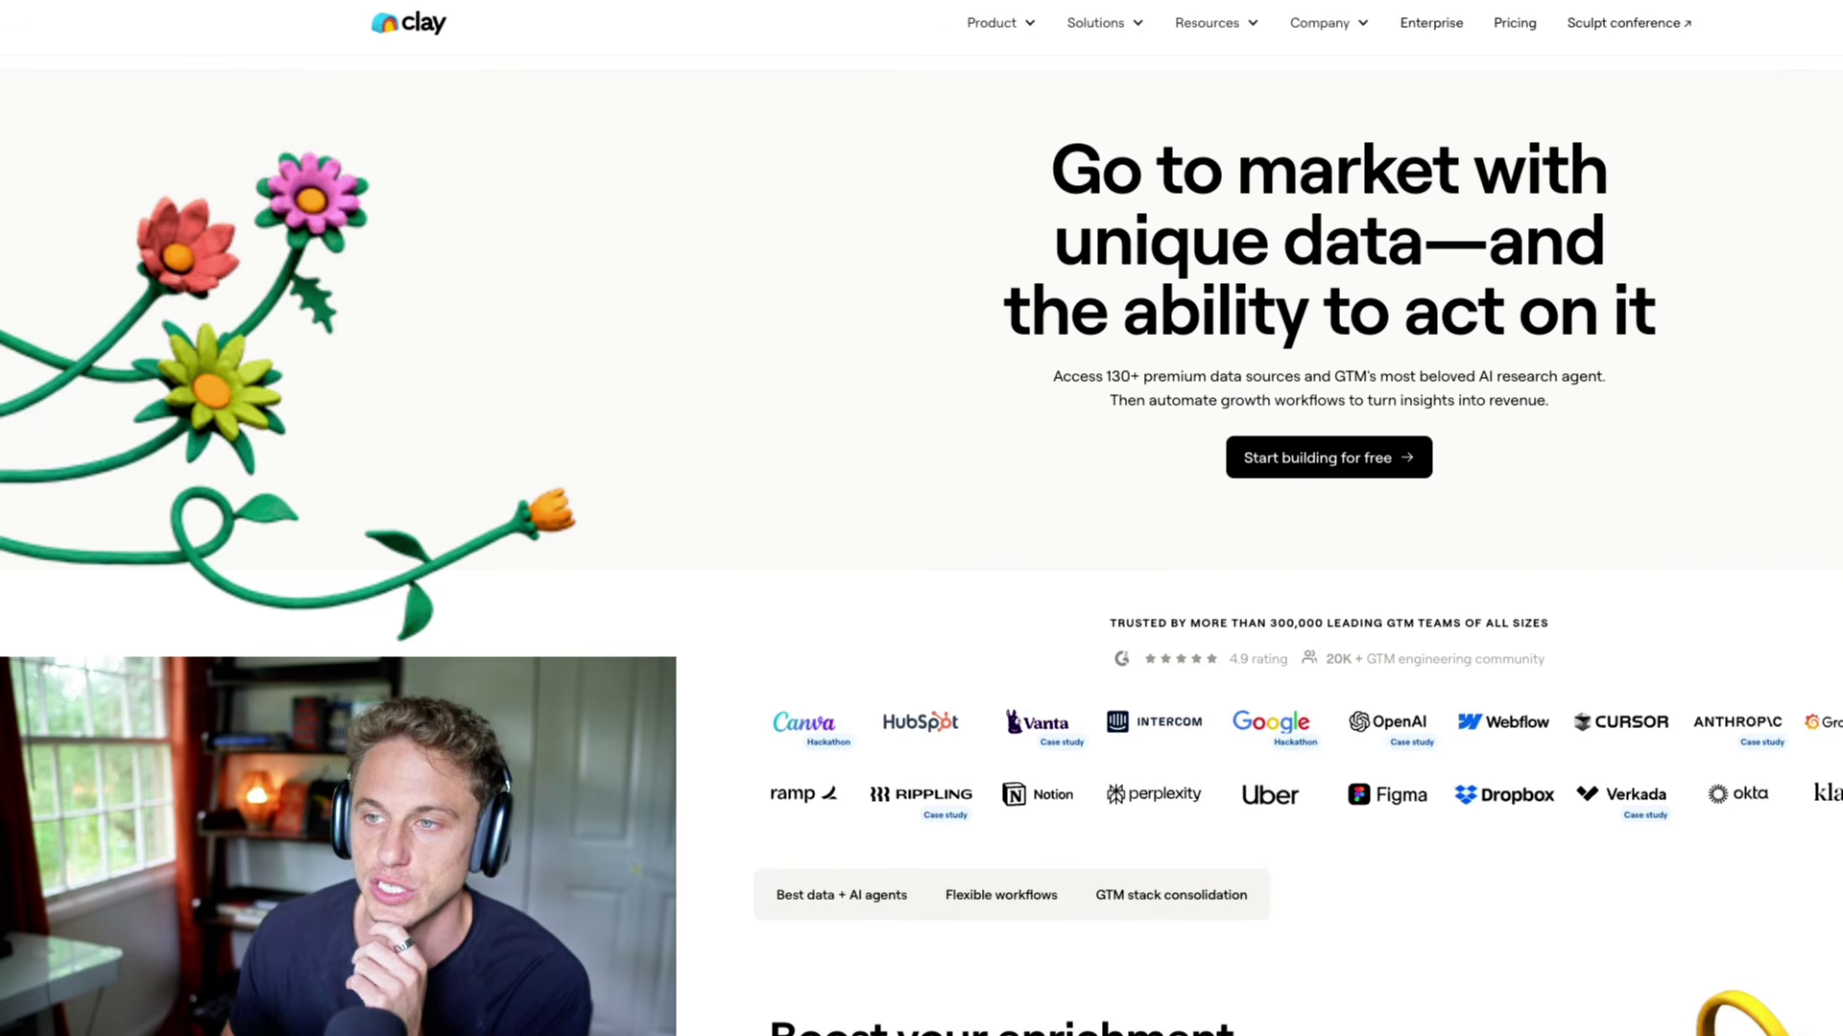
- Examine the Job URL - Decision Makers table's columns, from the Job Post URL input through the company enrichment fields
key(ctrl+t)
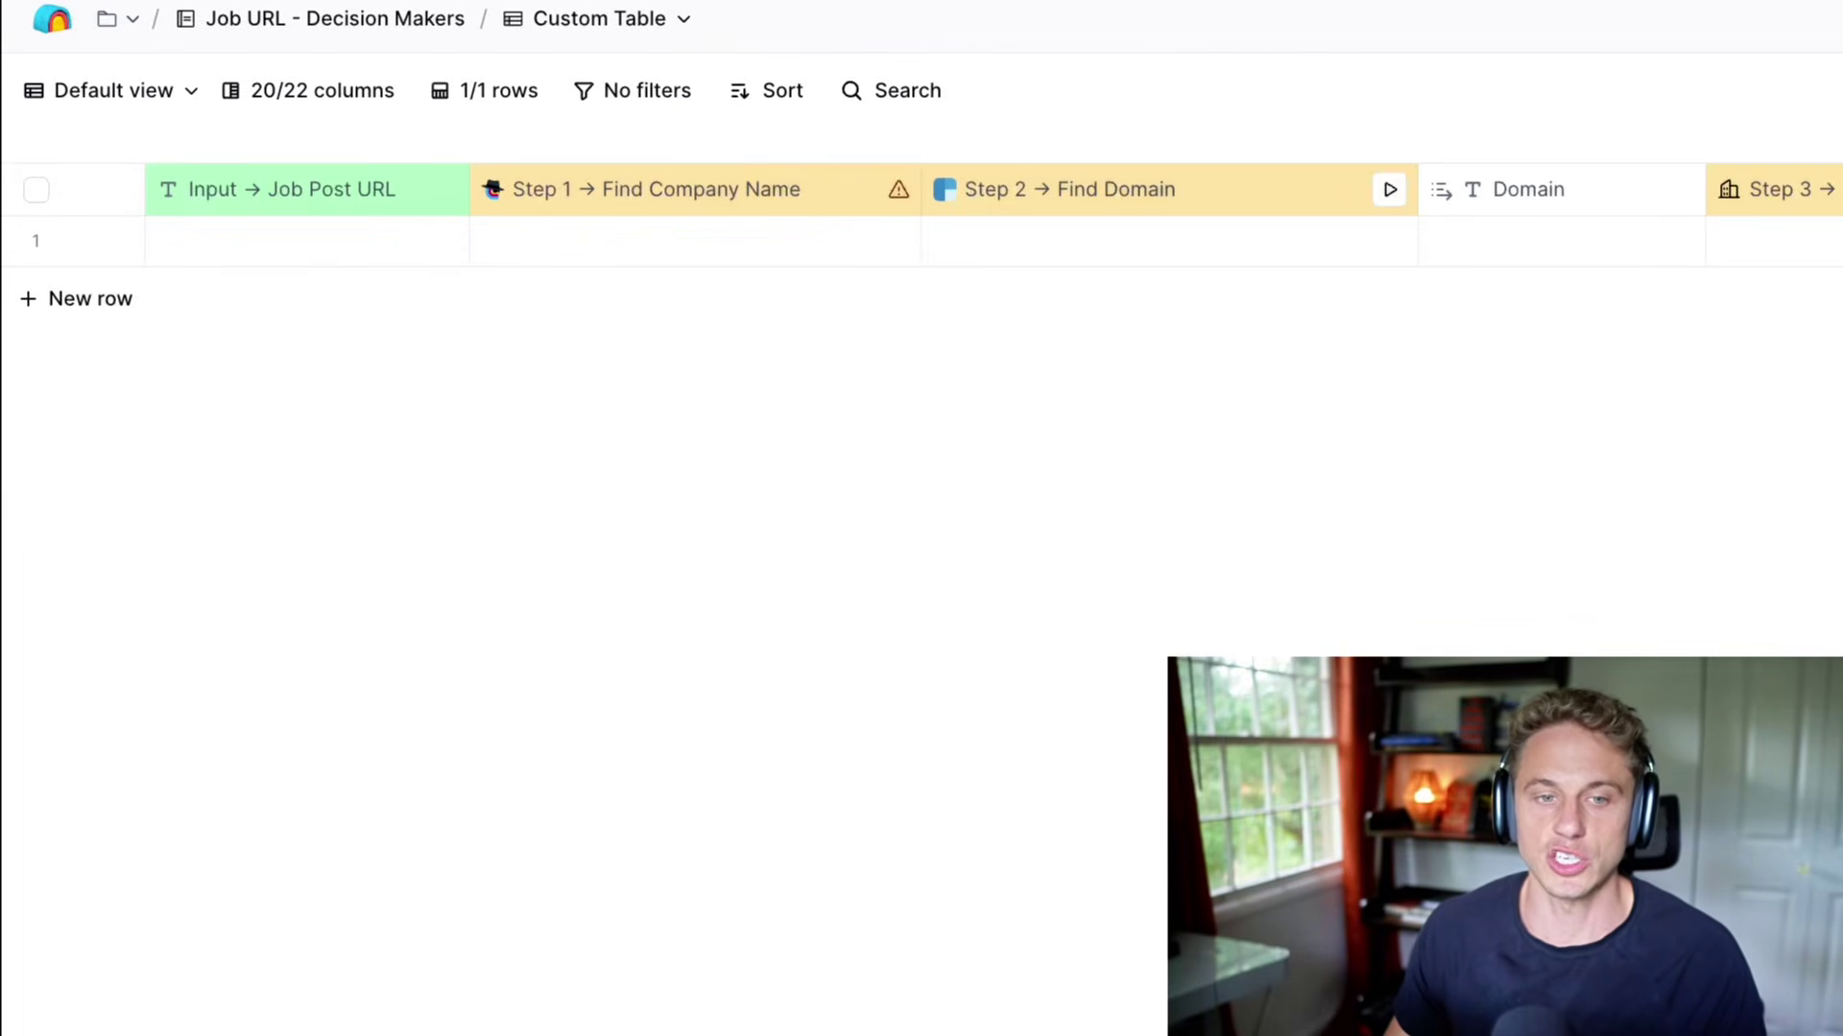
click(306, 241)
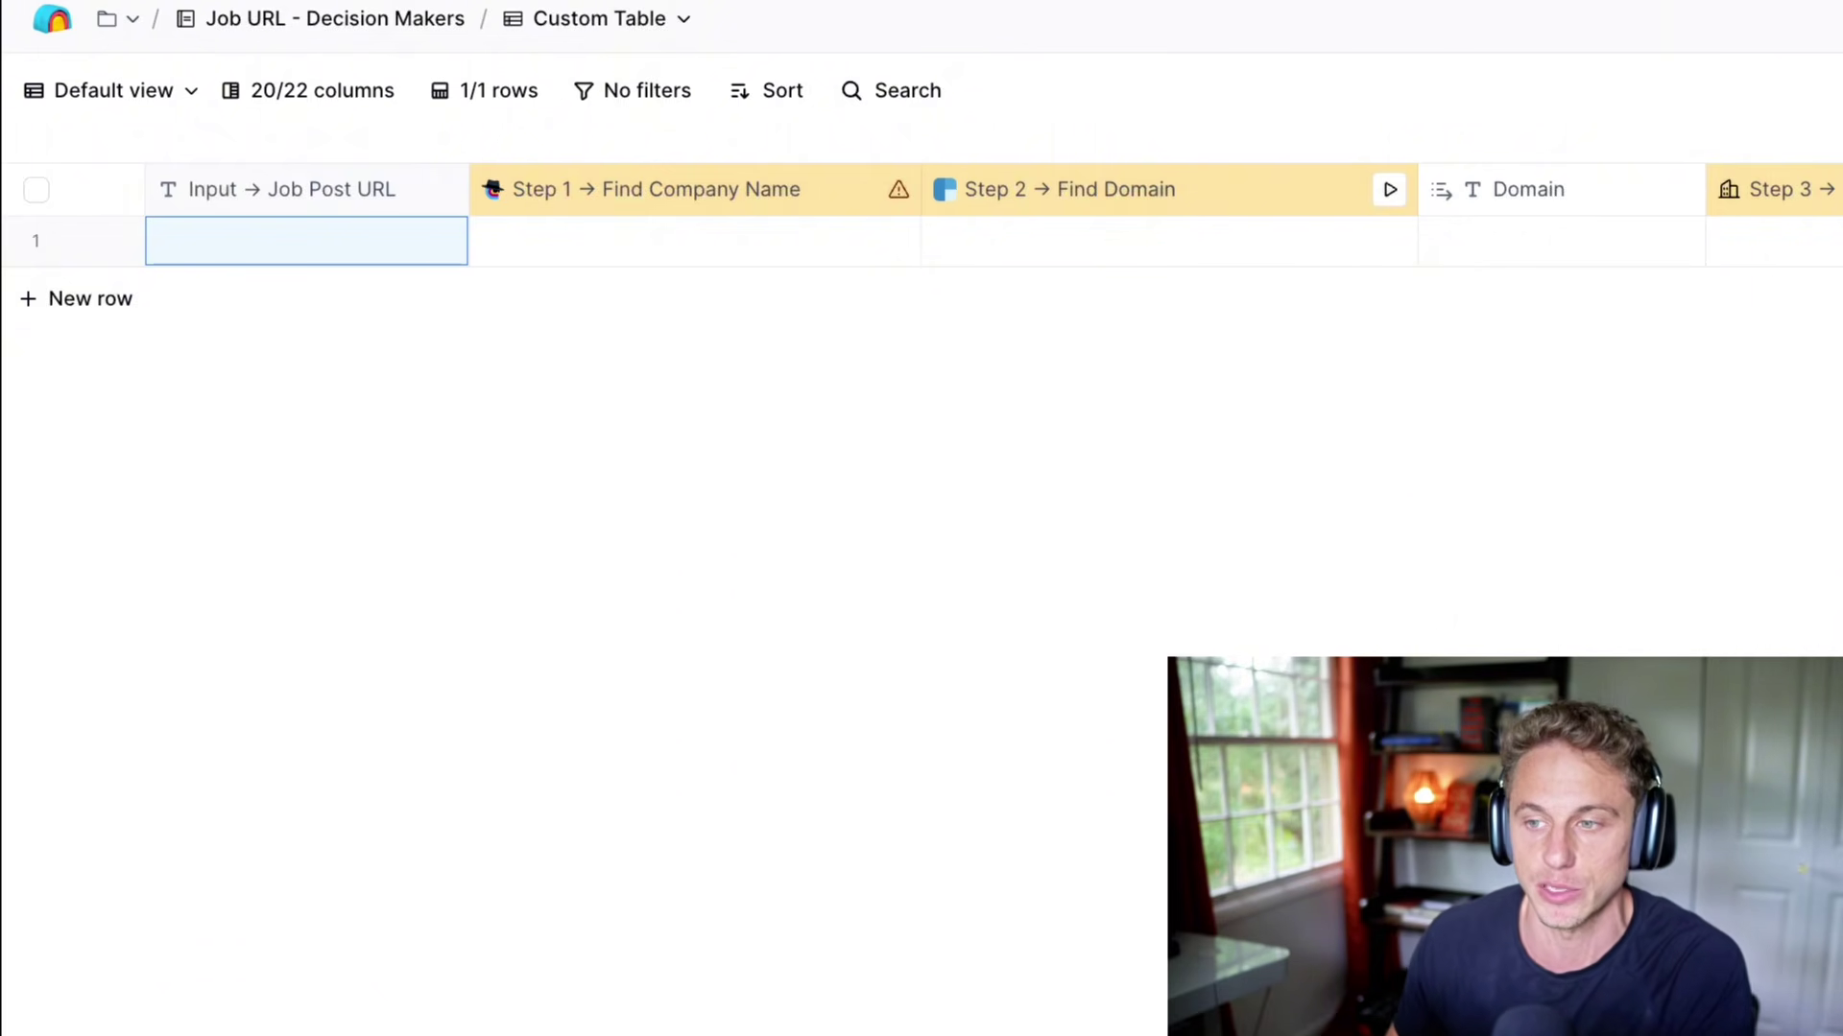
scroll(988, 216, right, 5)
scroll(1013, 192, right, 5)
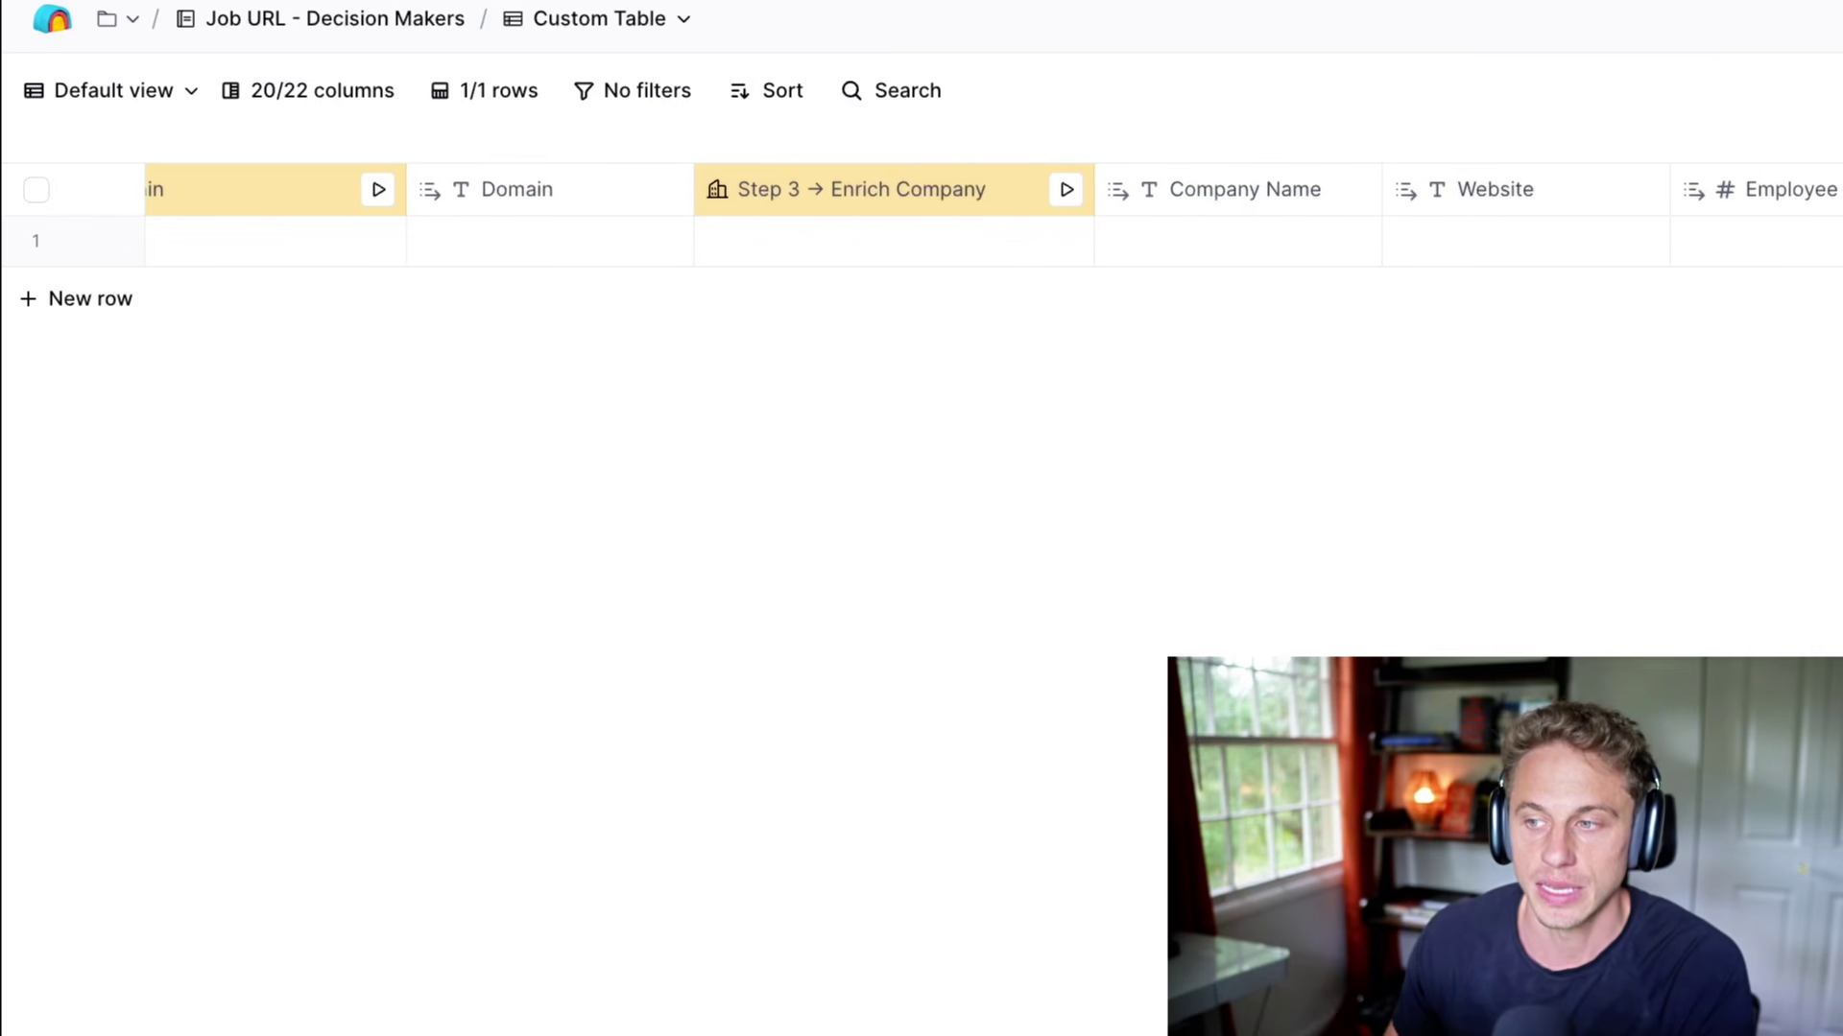
scroll(988, 216, right, 2)
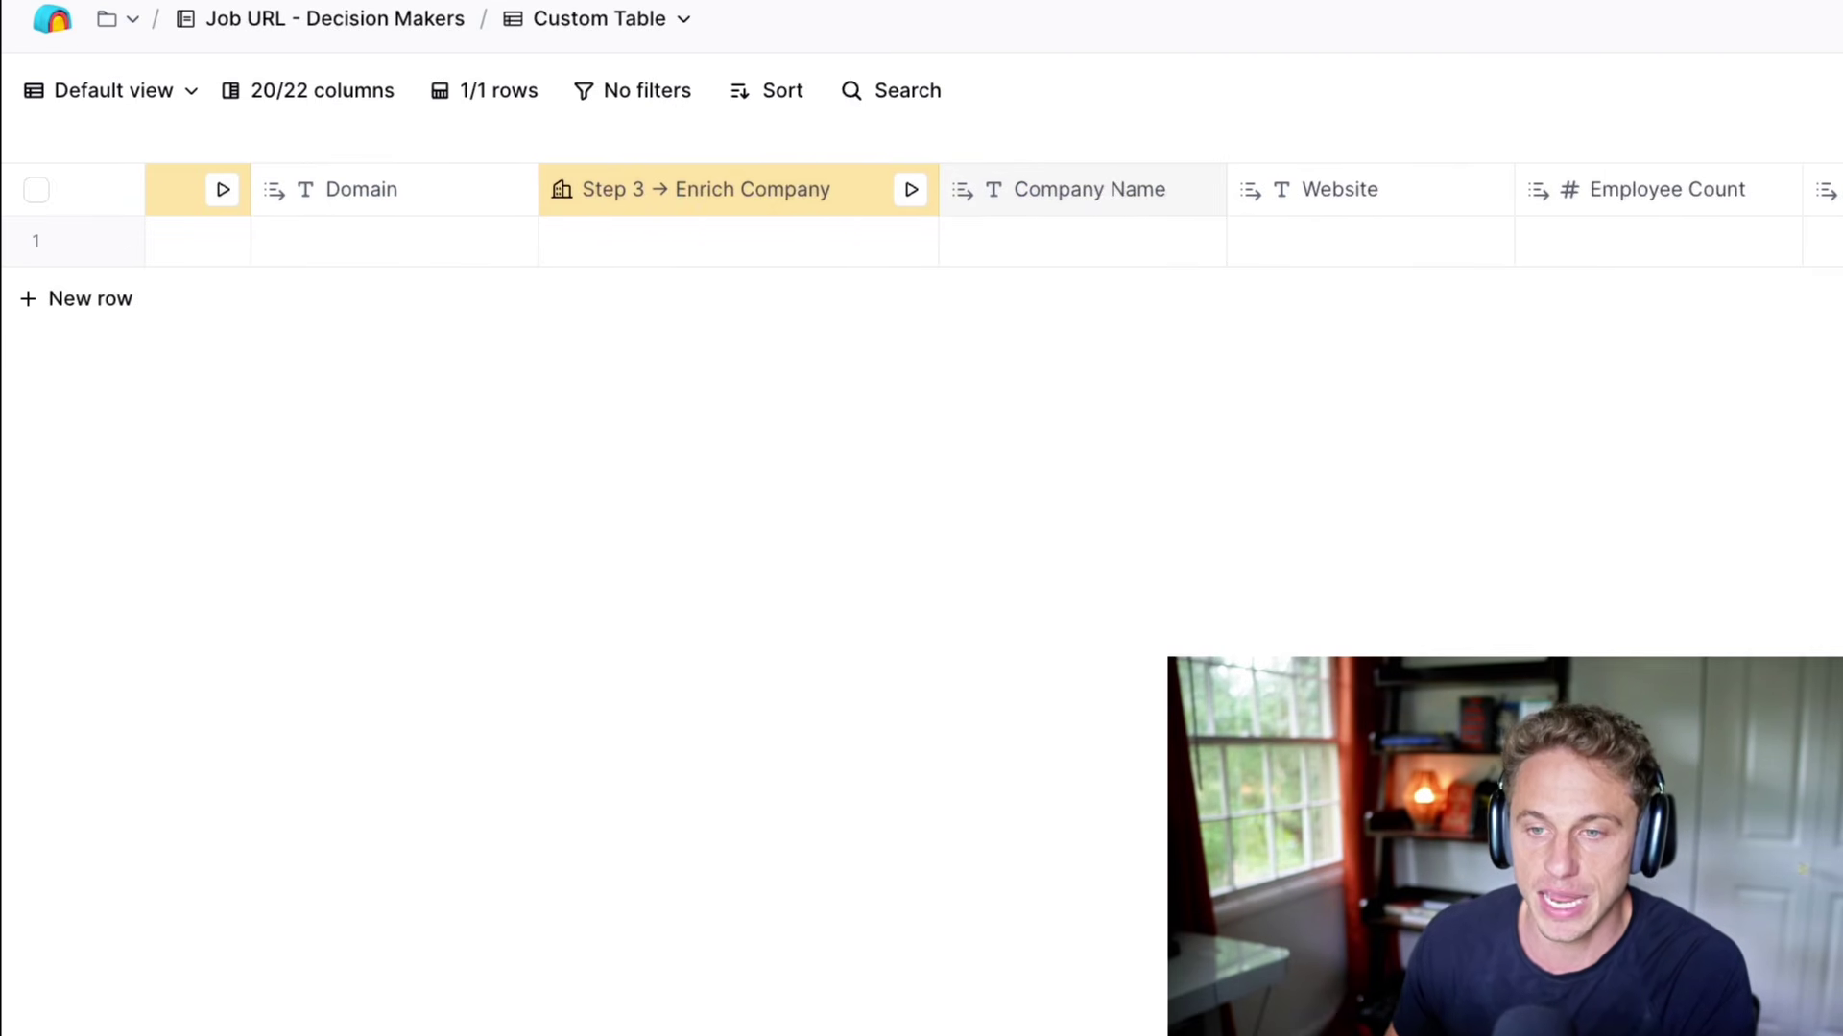
scroll(1014, 211, right, 3)
scroll(988, 216, right, 2)
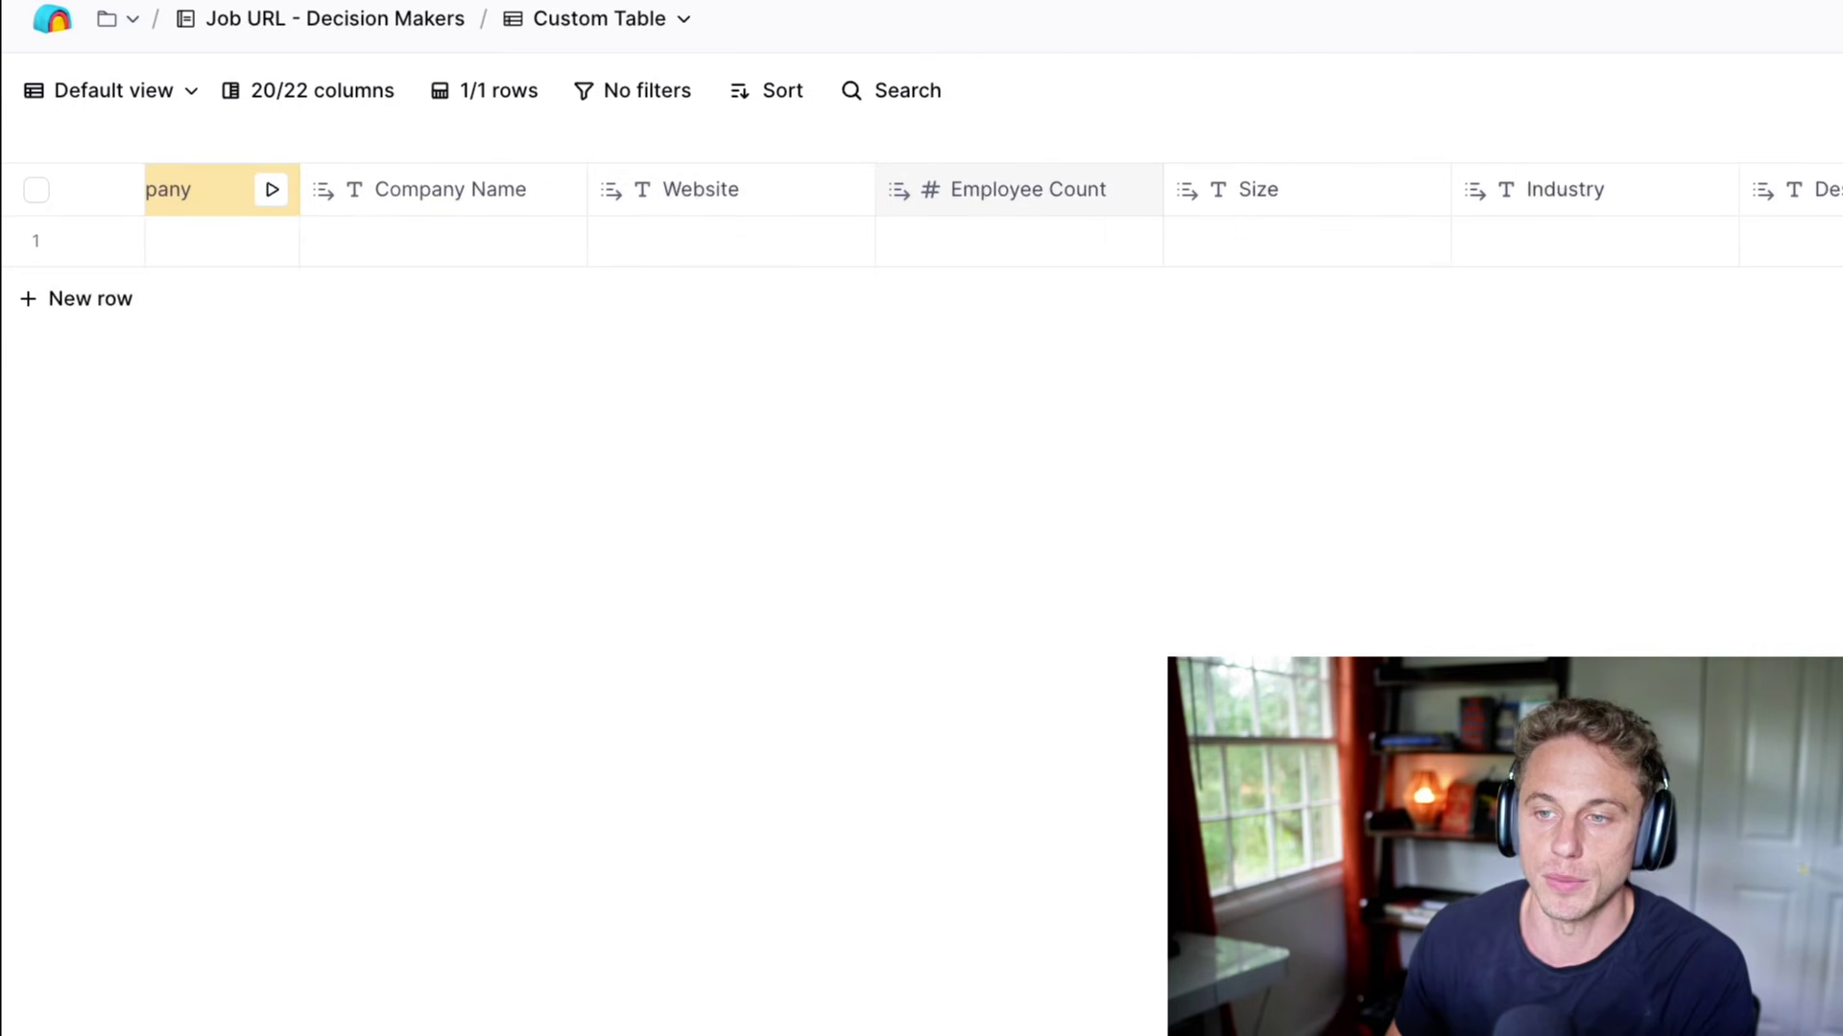
scroll(1008, 202, right, 3)
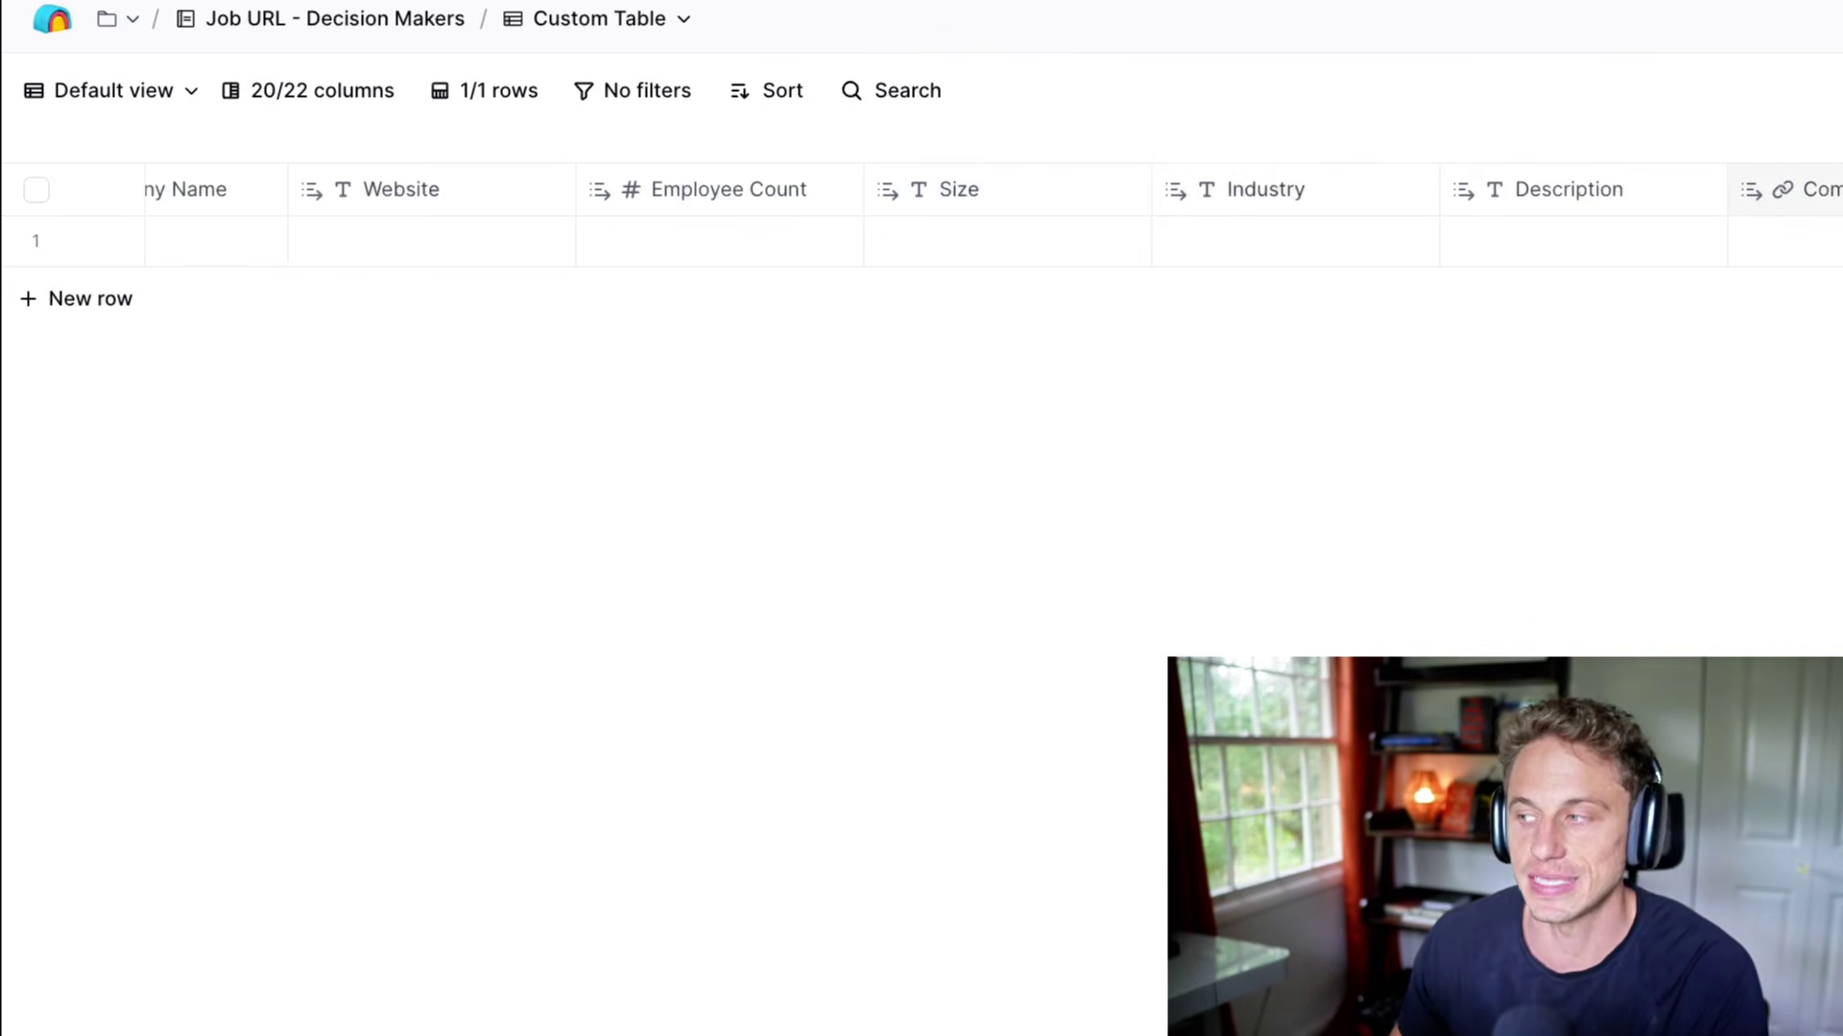
scroll(1785, 189, right, 2)
scroll(1785, 190, right, 3)
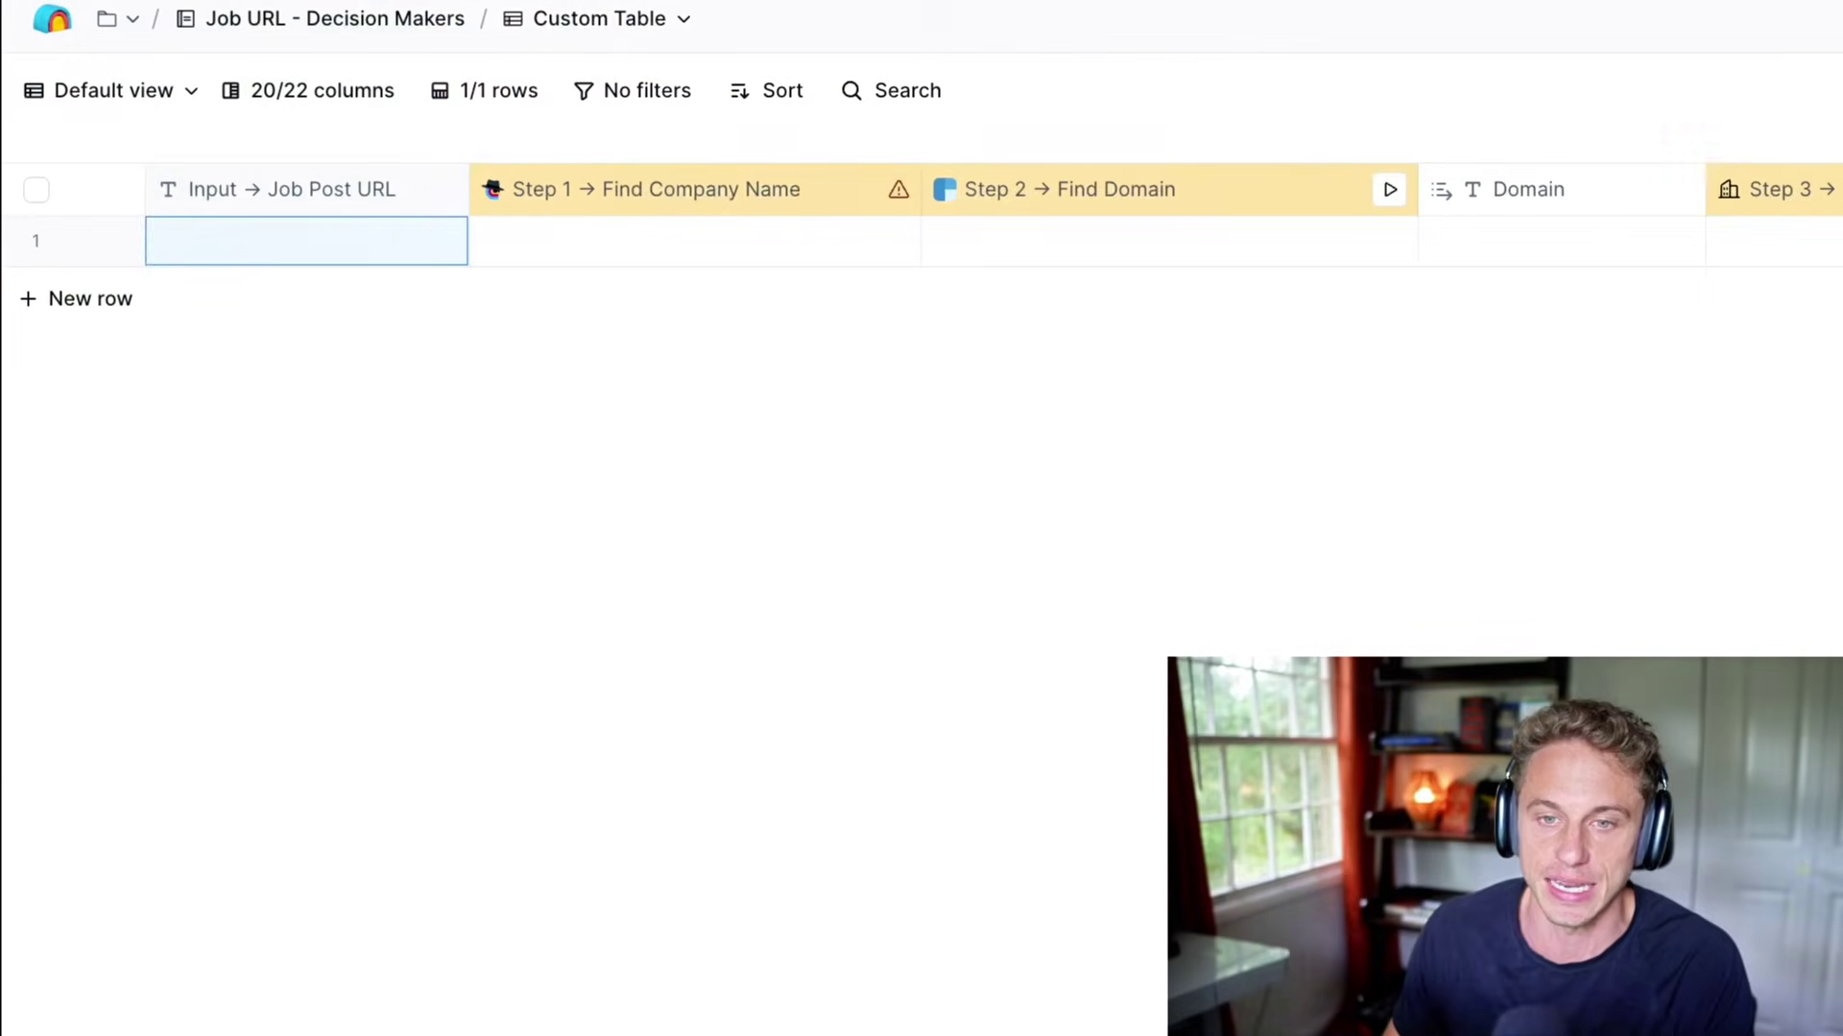
- Look over the Find Domain, Enrich Company and company detail columns, and return to the empty Job Post URL cell in row 1
scroll(921, 216, right, 3)
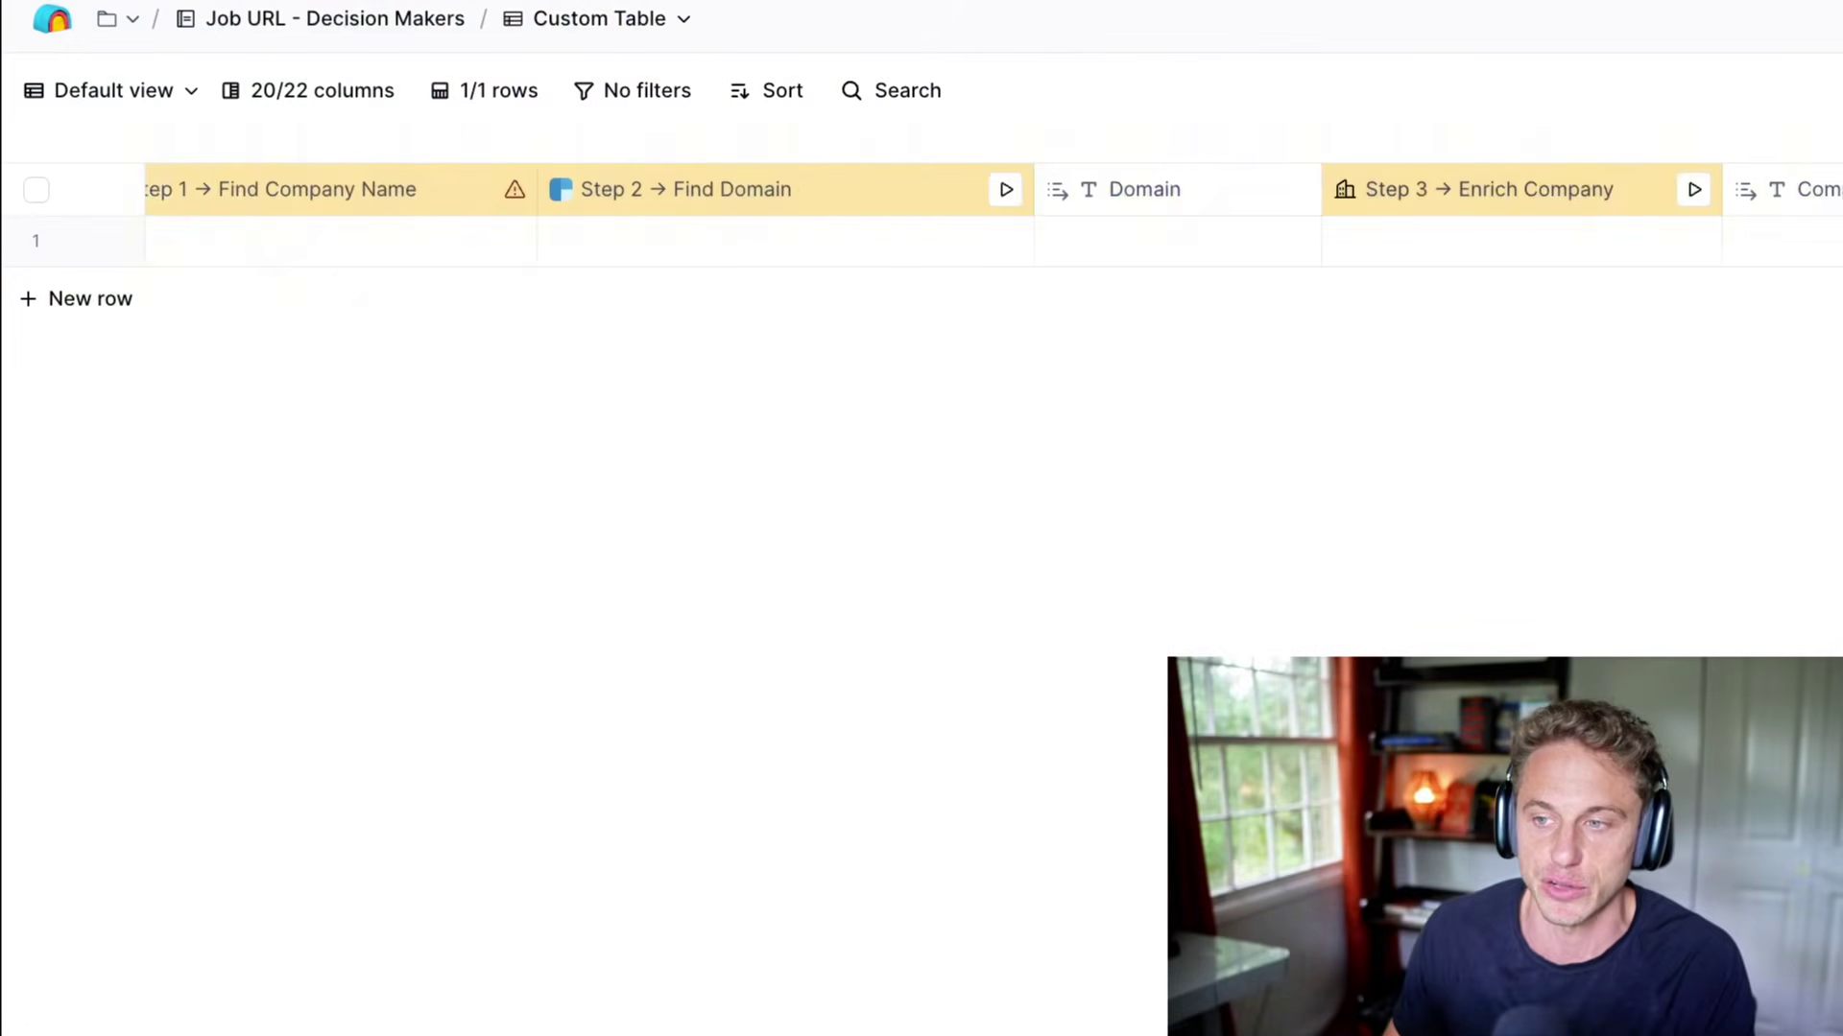
click(1787, 189)
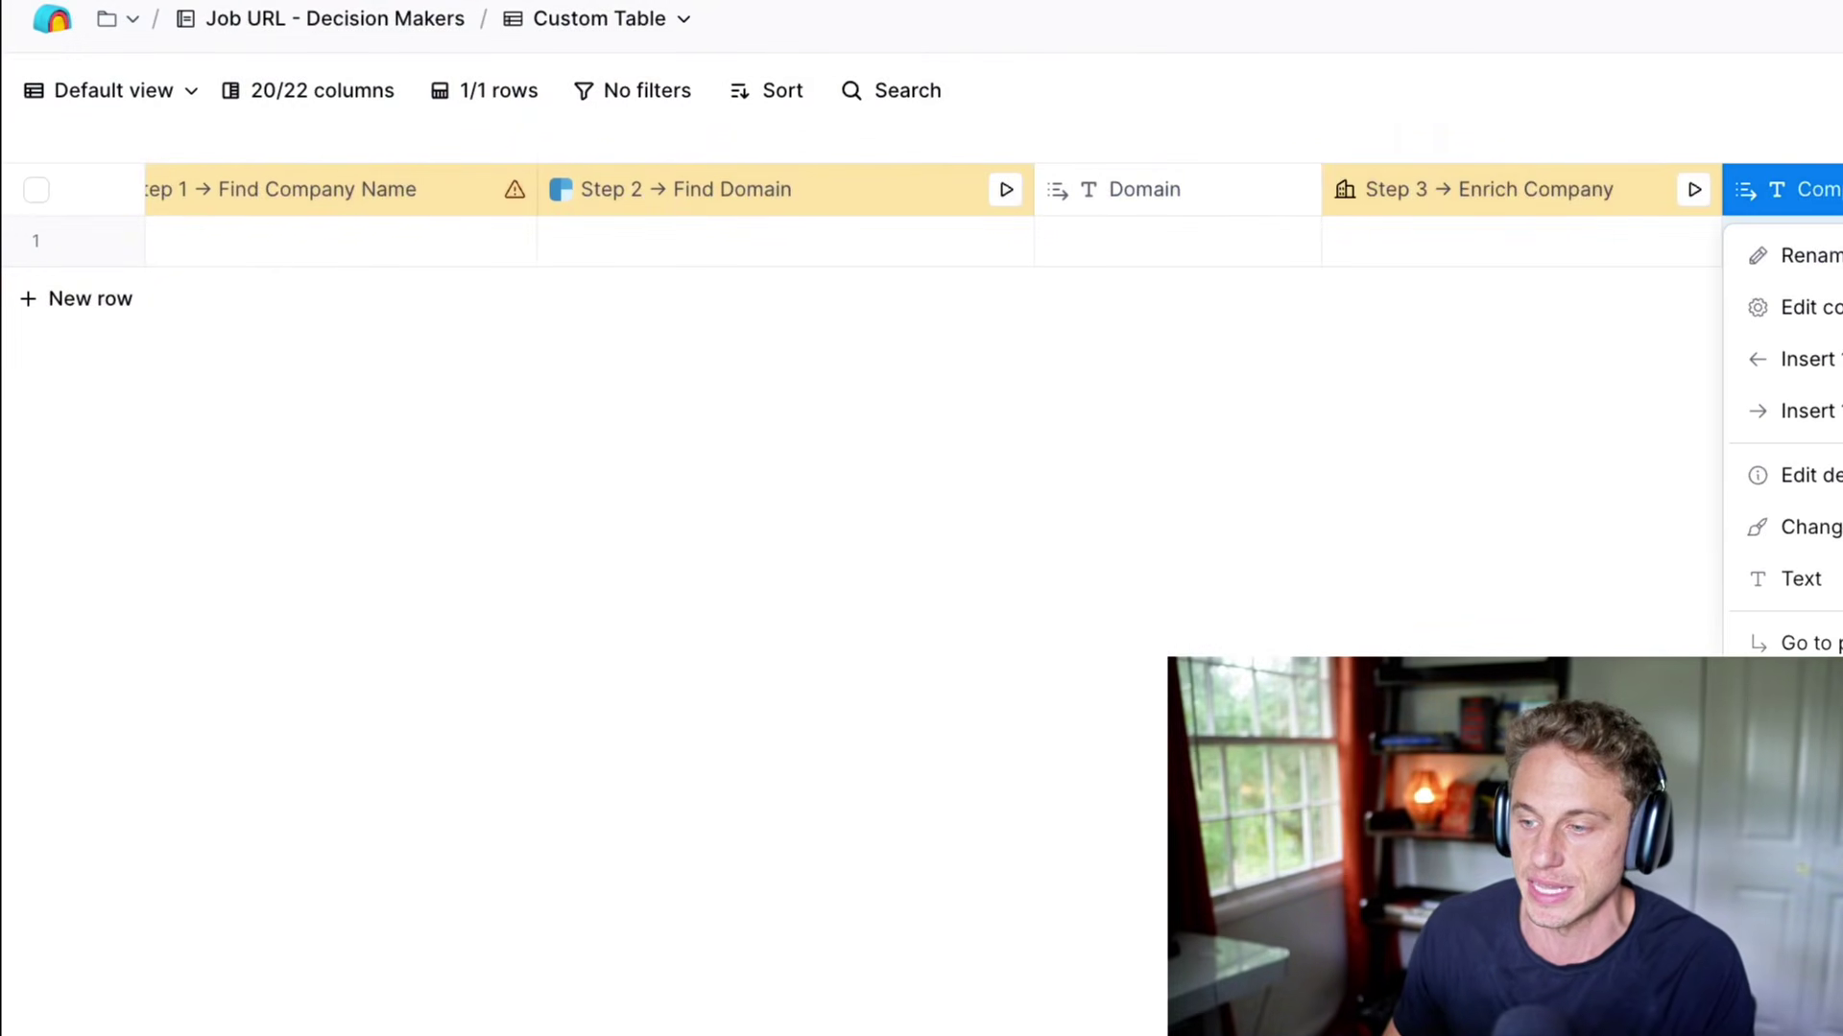
key(Escape)
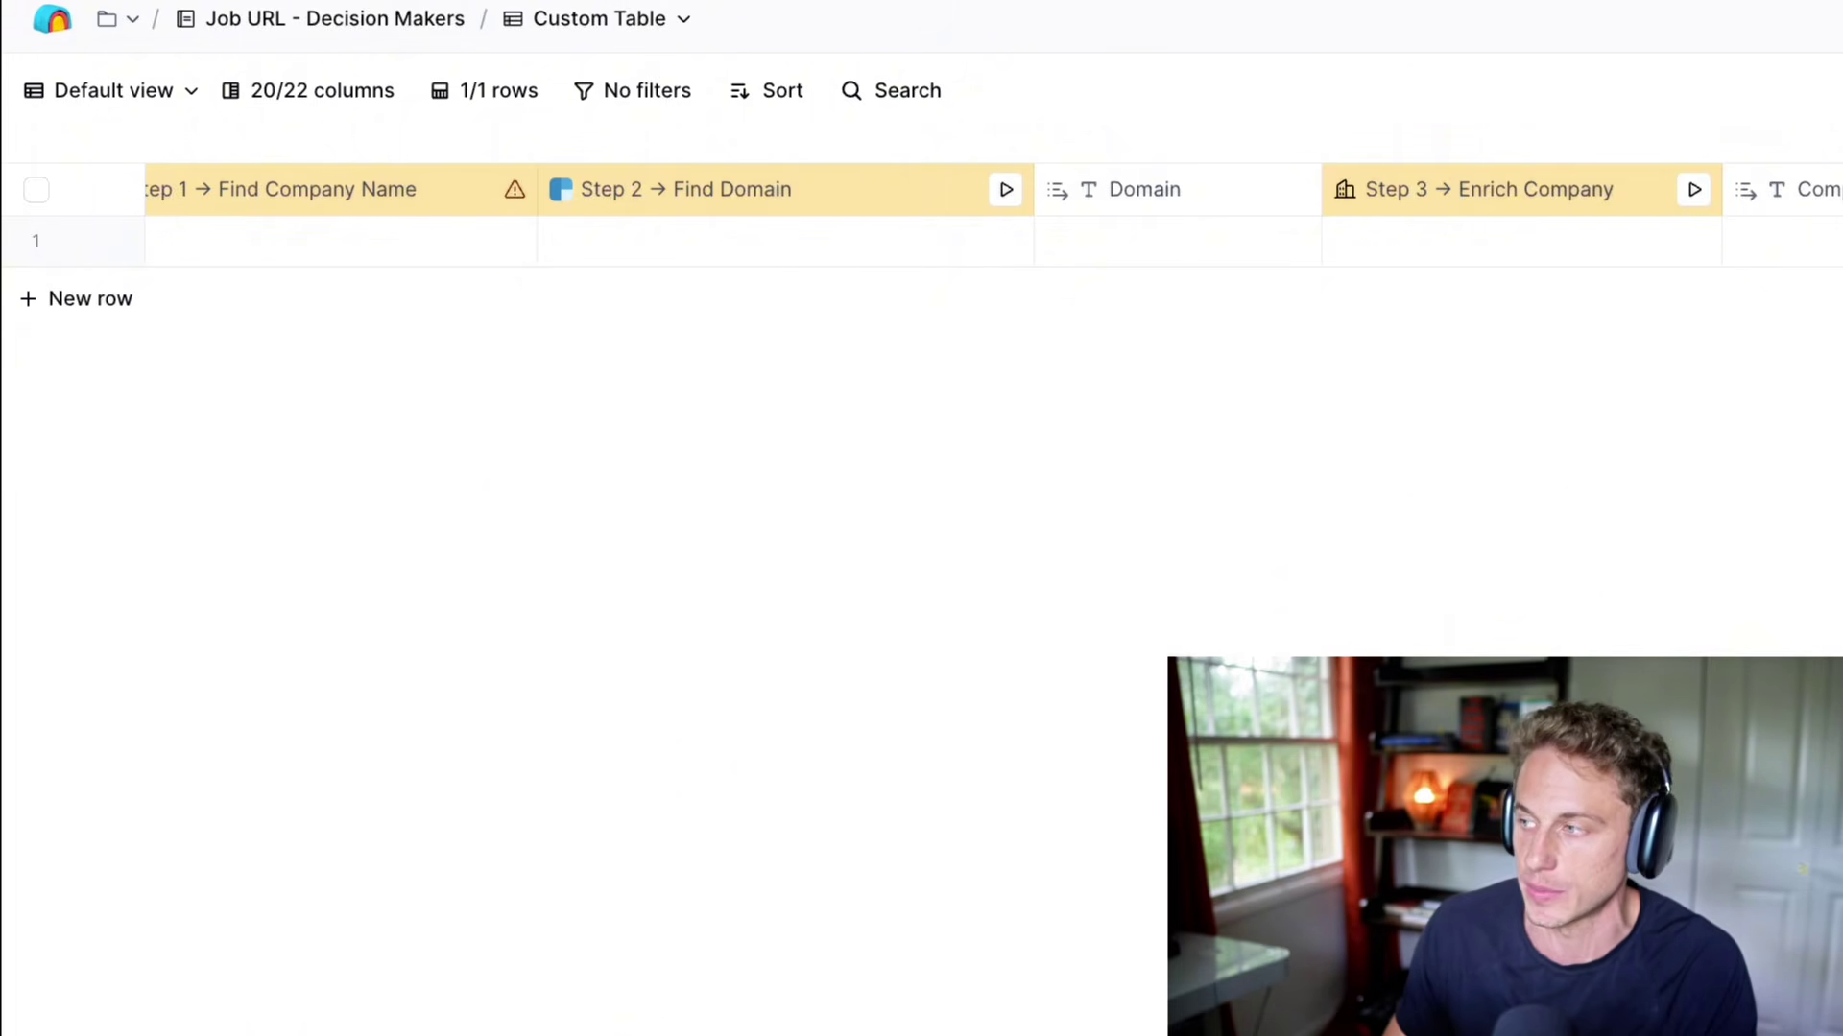
scroll(921, 240, right, 15)
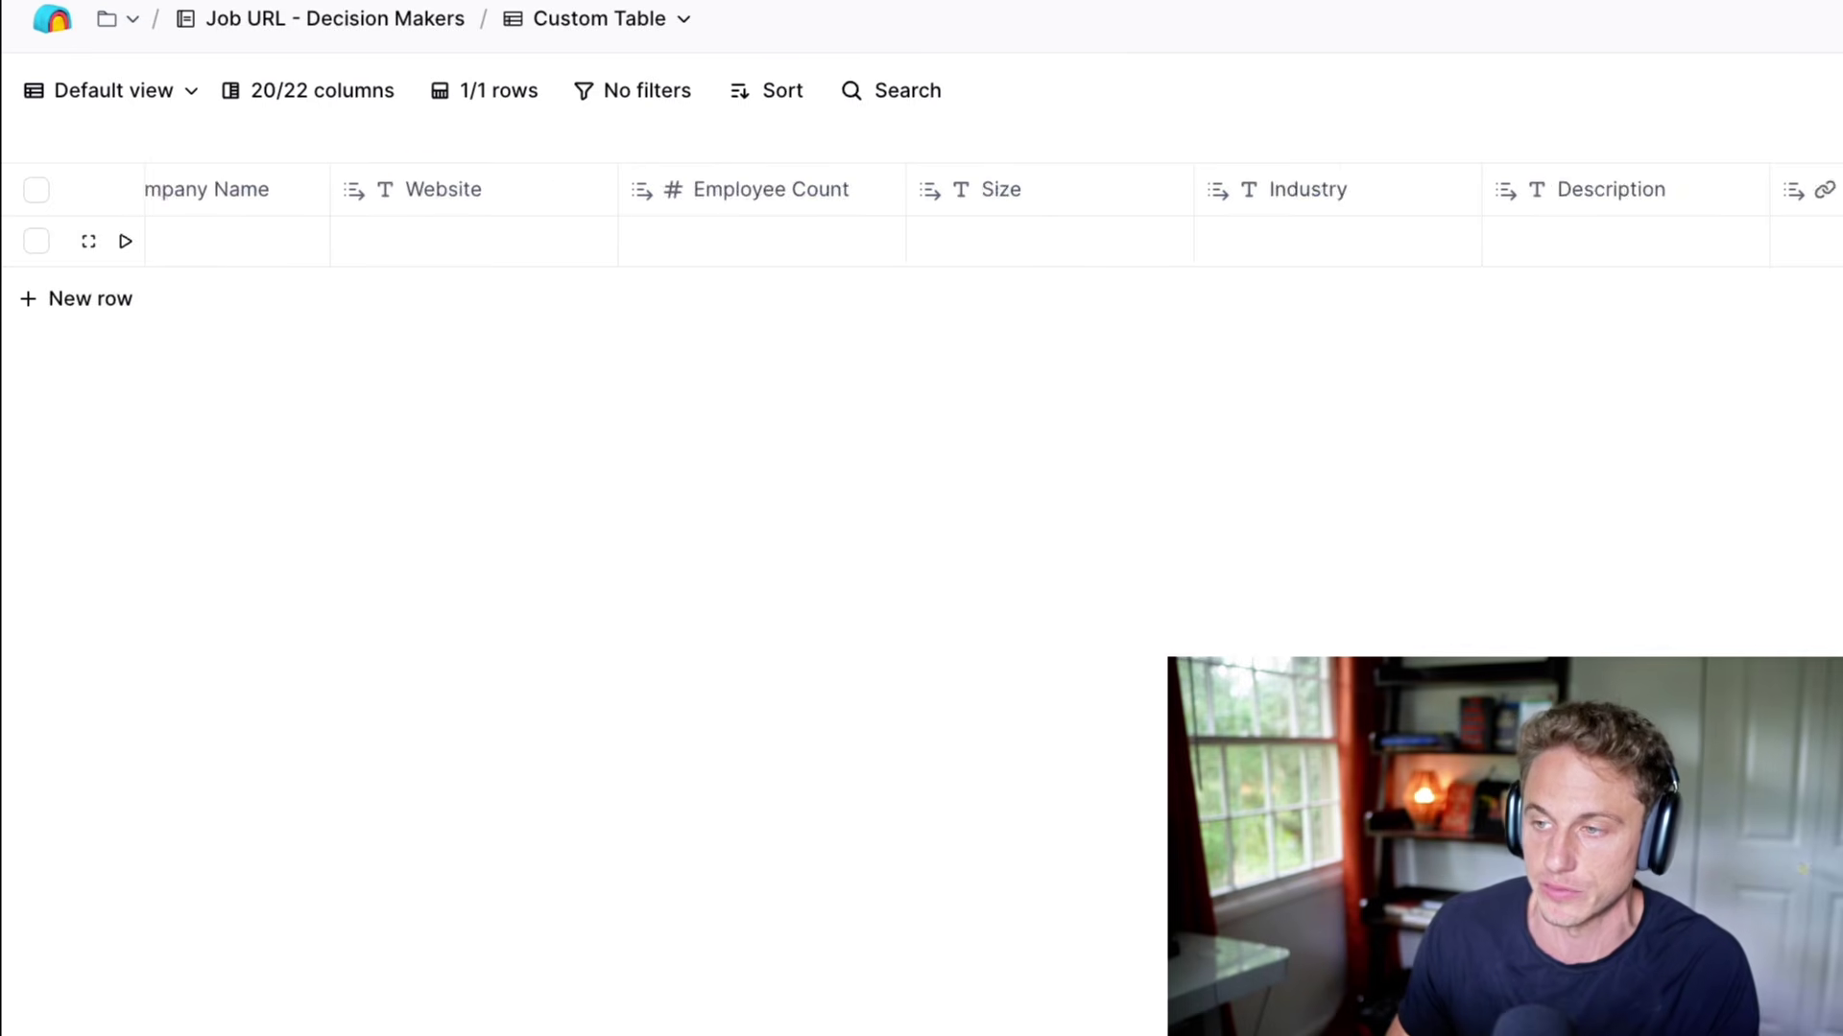
scroll(922, 240, left, 15)
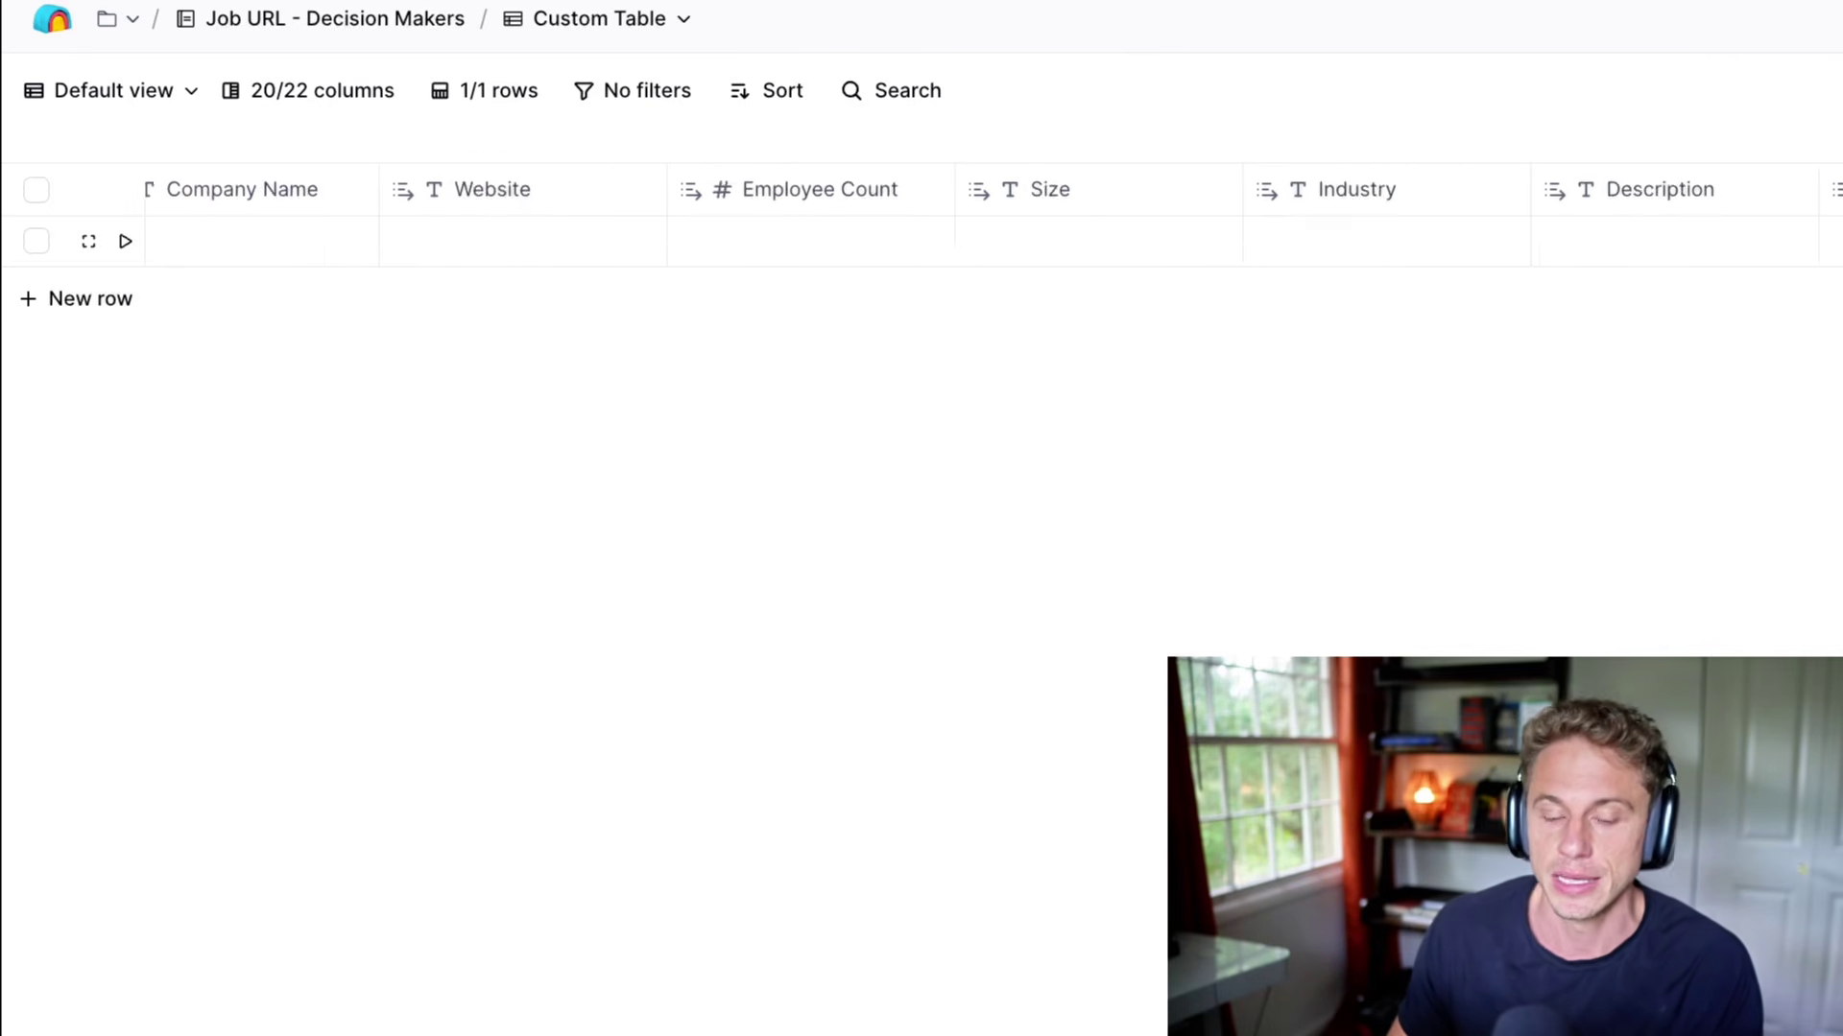
scroll(921, 240, left, 5)
click(306, 241)
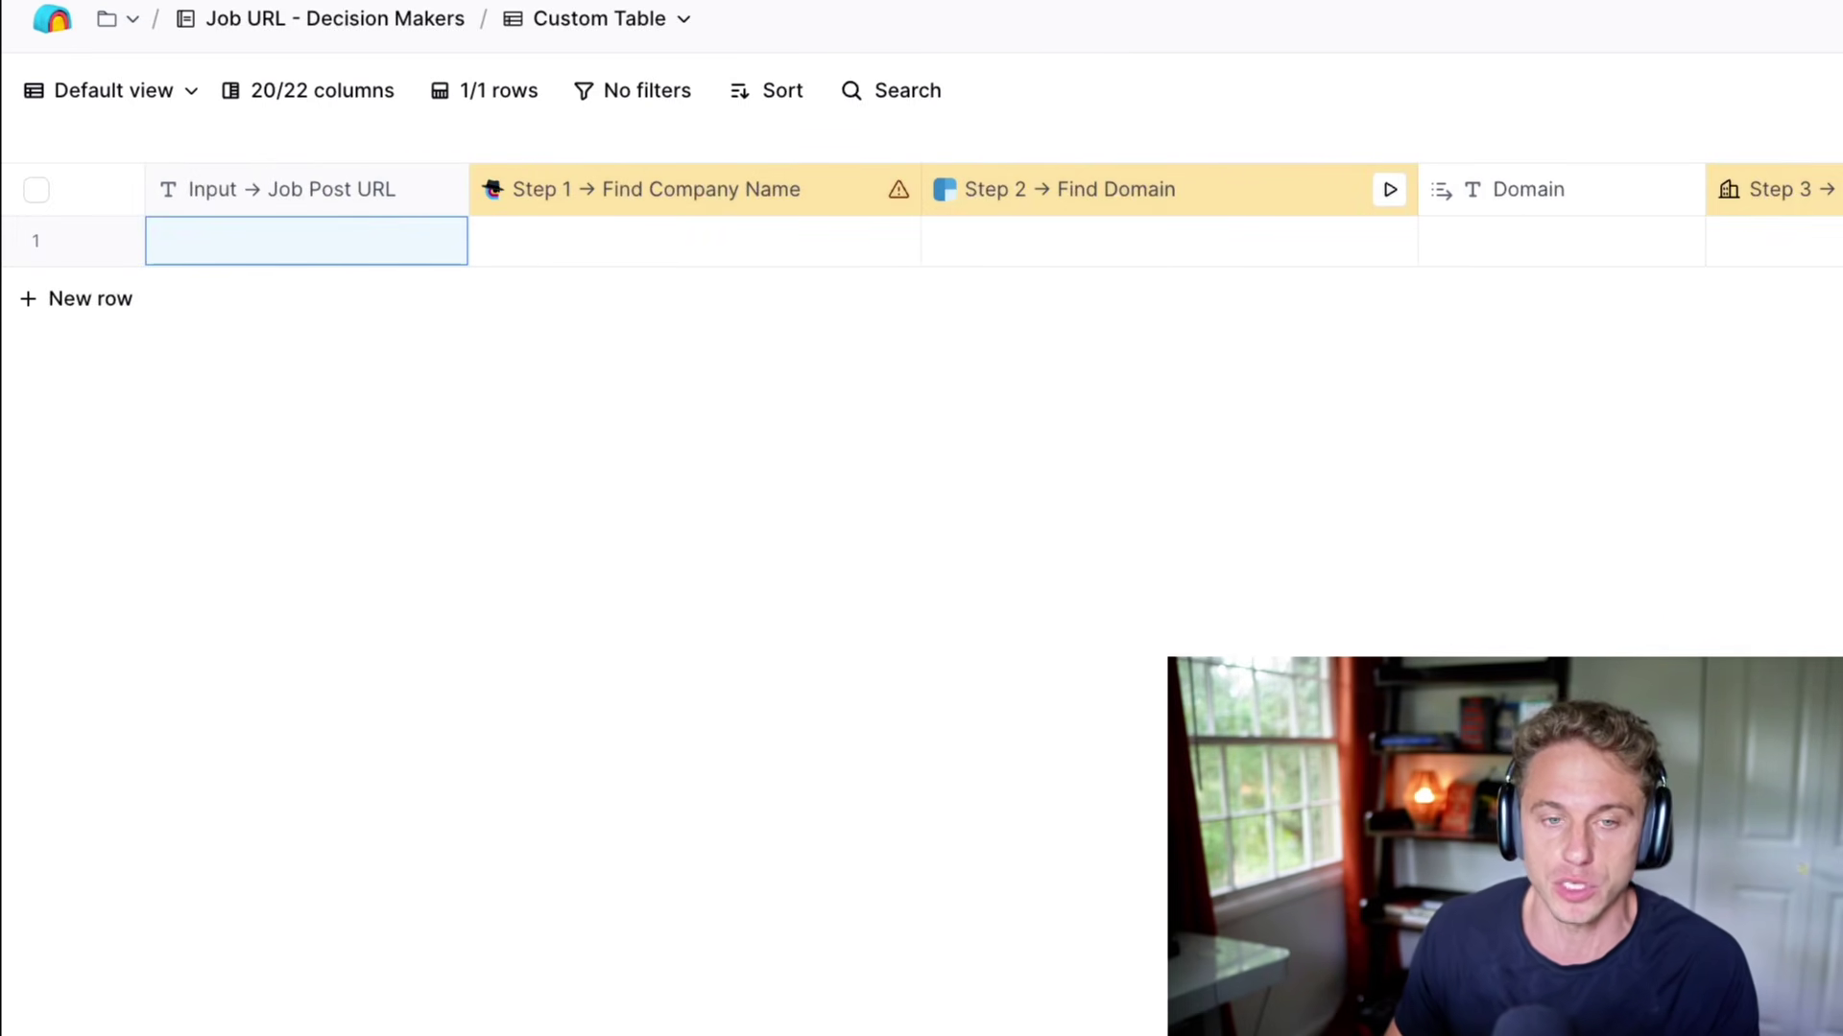
- Open the configuration of the Step 4 → Find Contacts at Company column and look over the contact columns it fills
scroll(921, 240, right, 15)
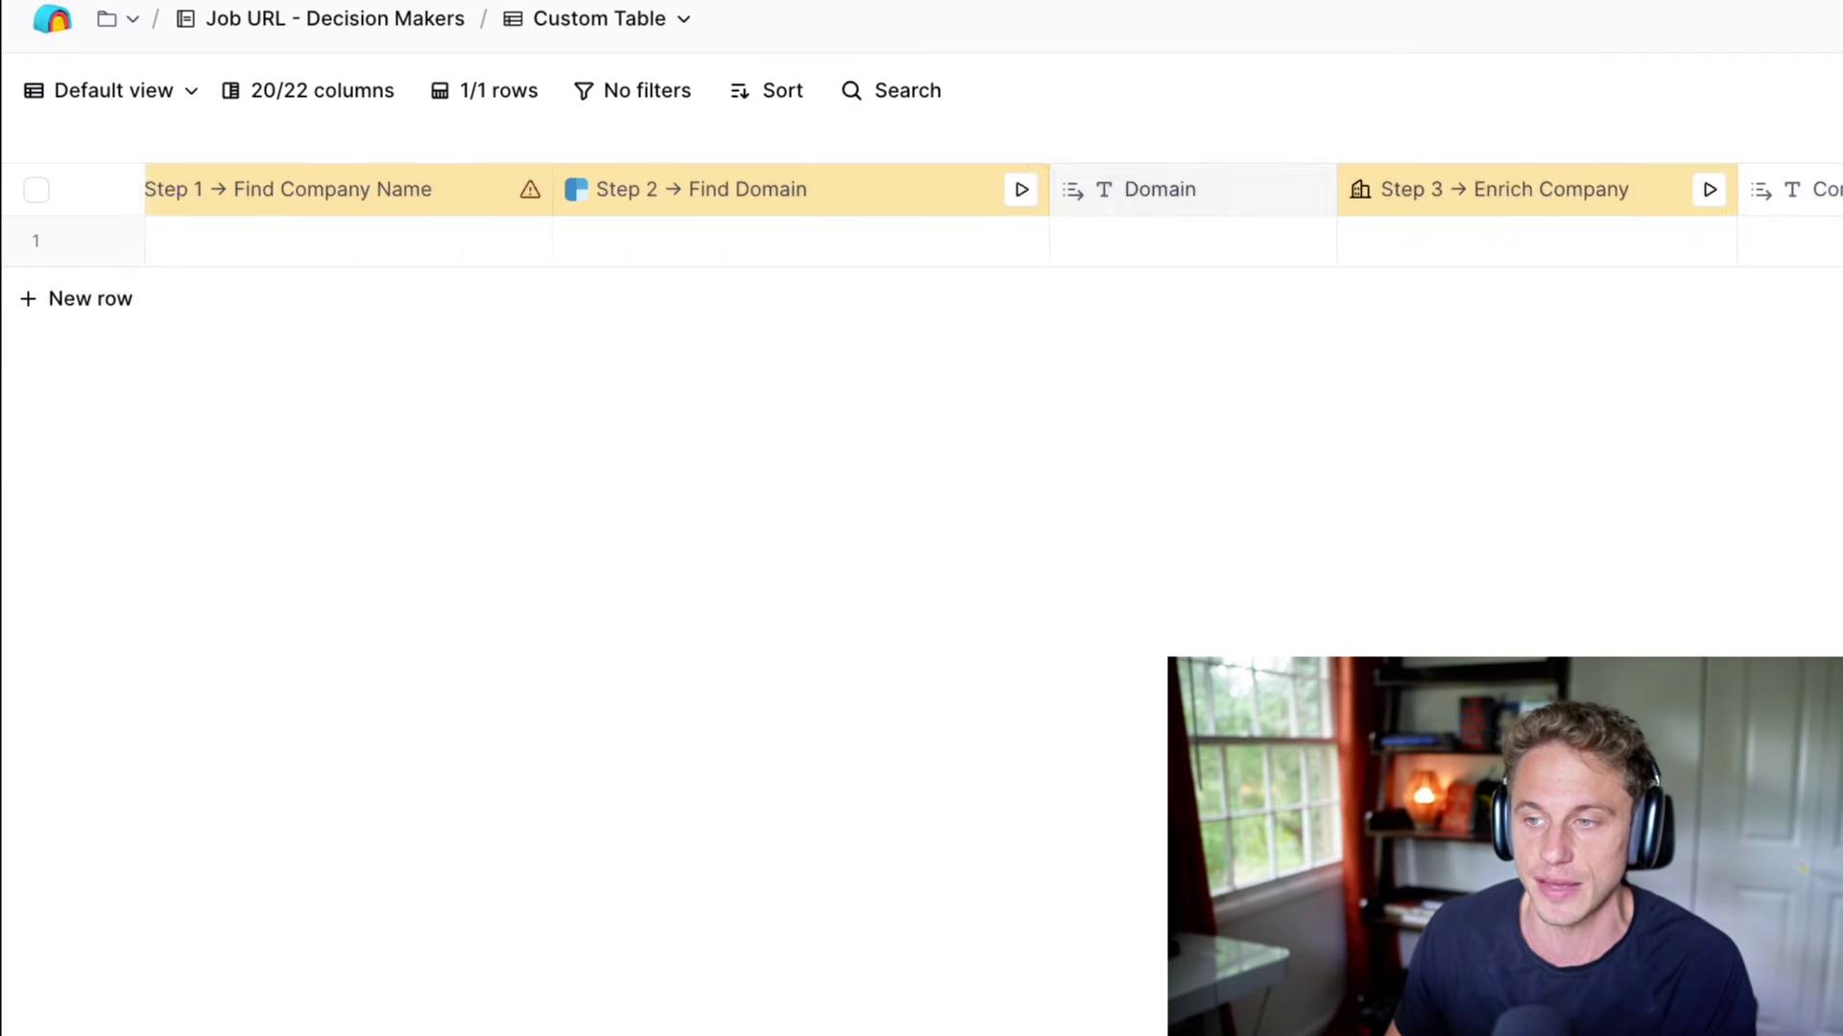
scroll(922, 240, right, 8)
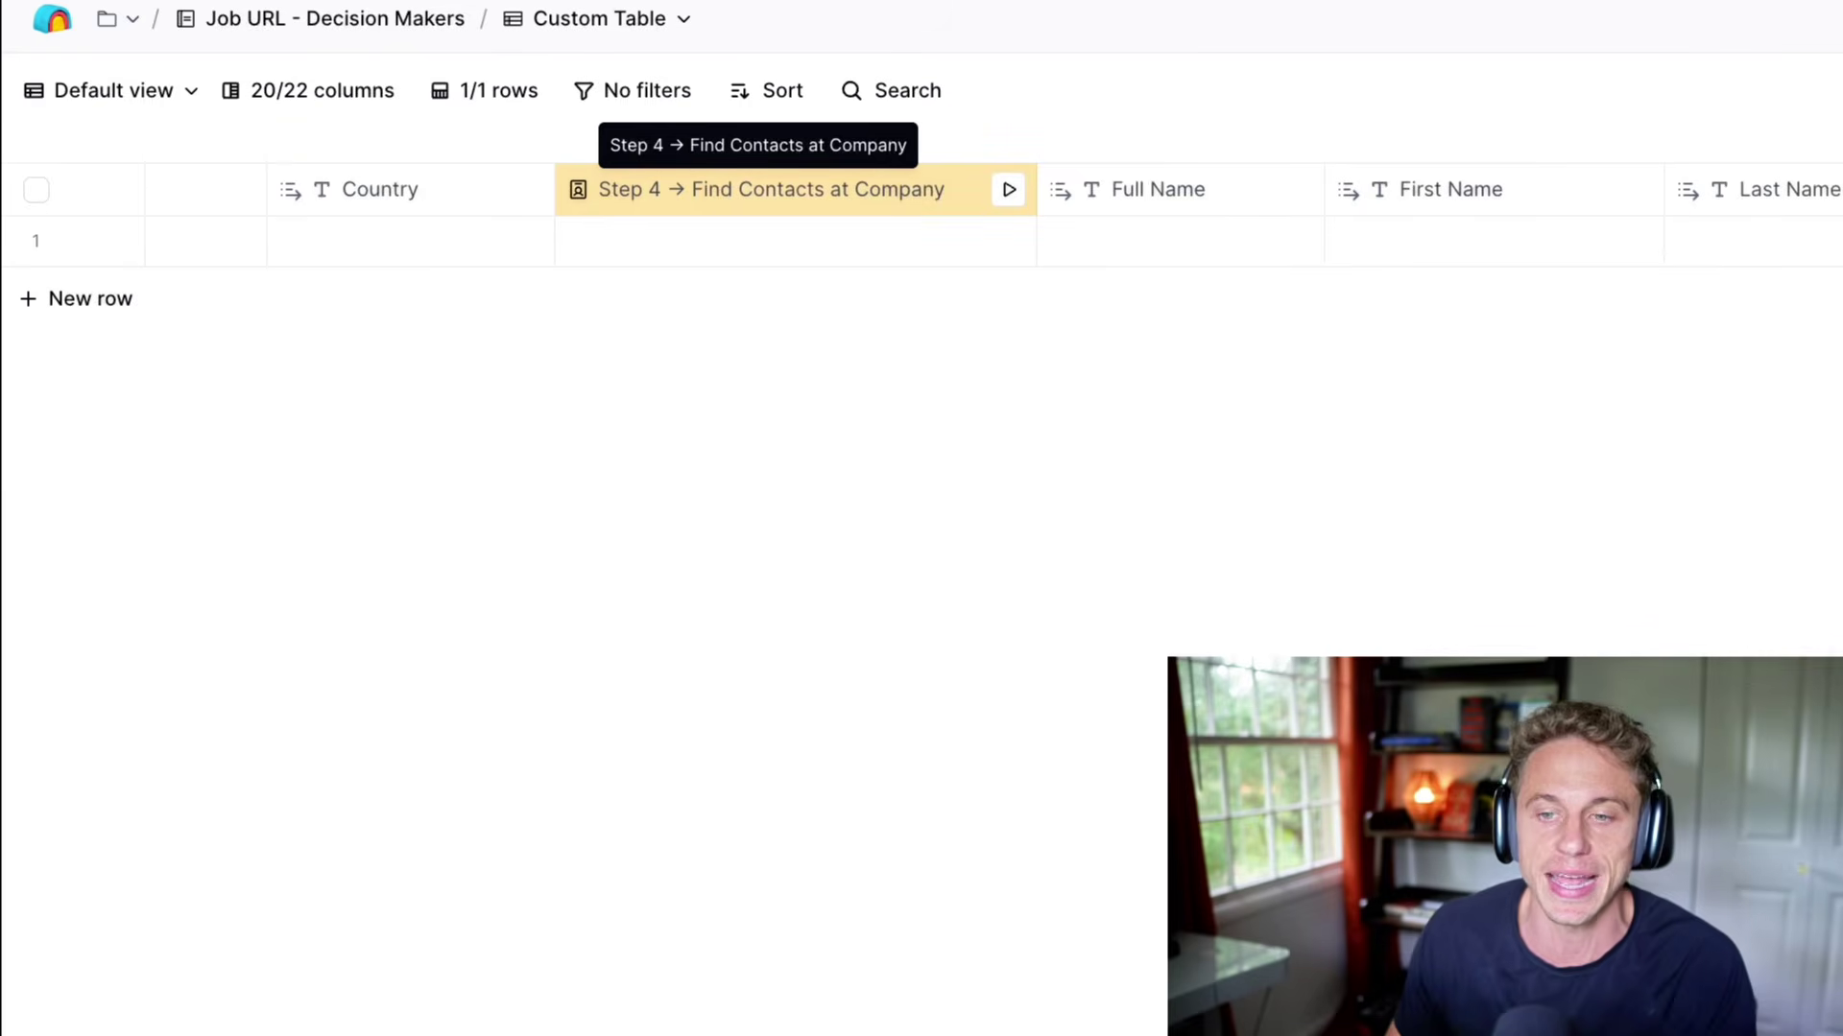
click(768, 190)
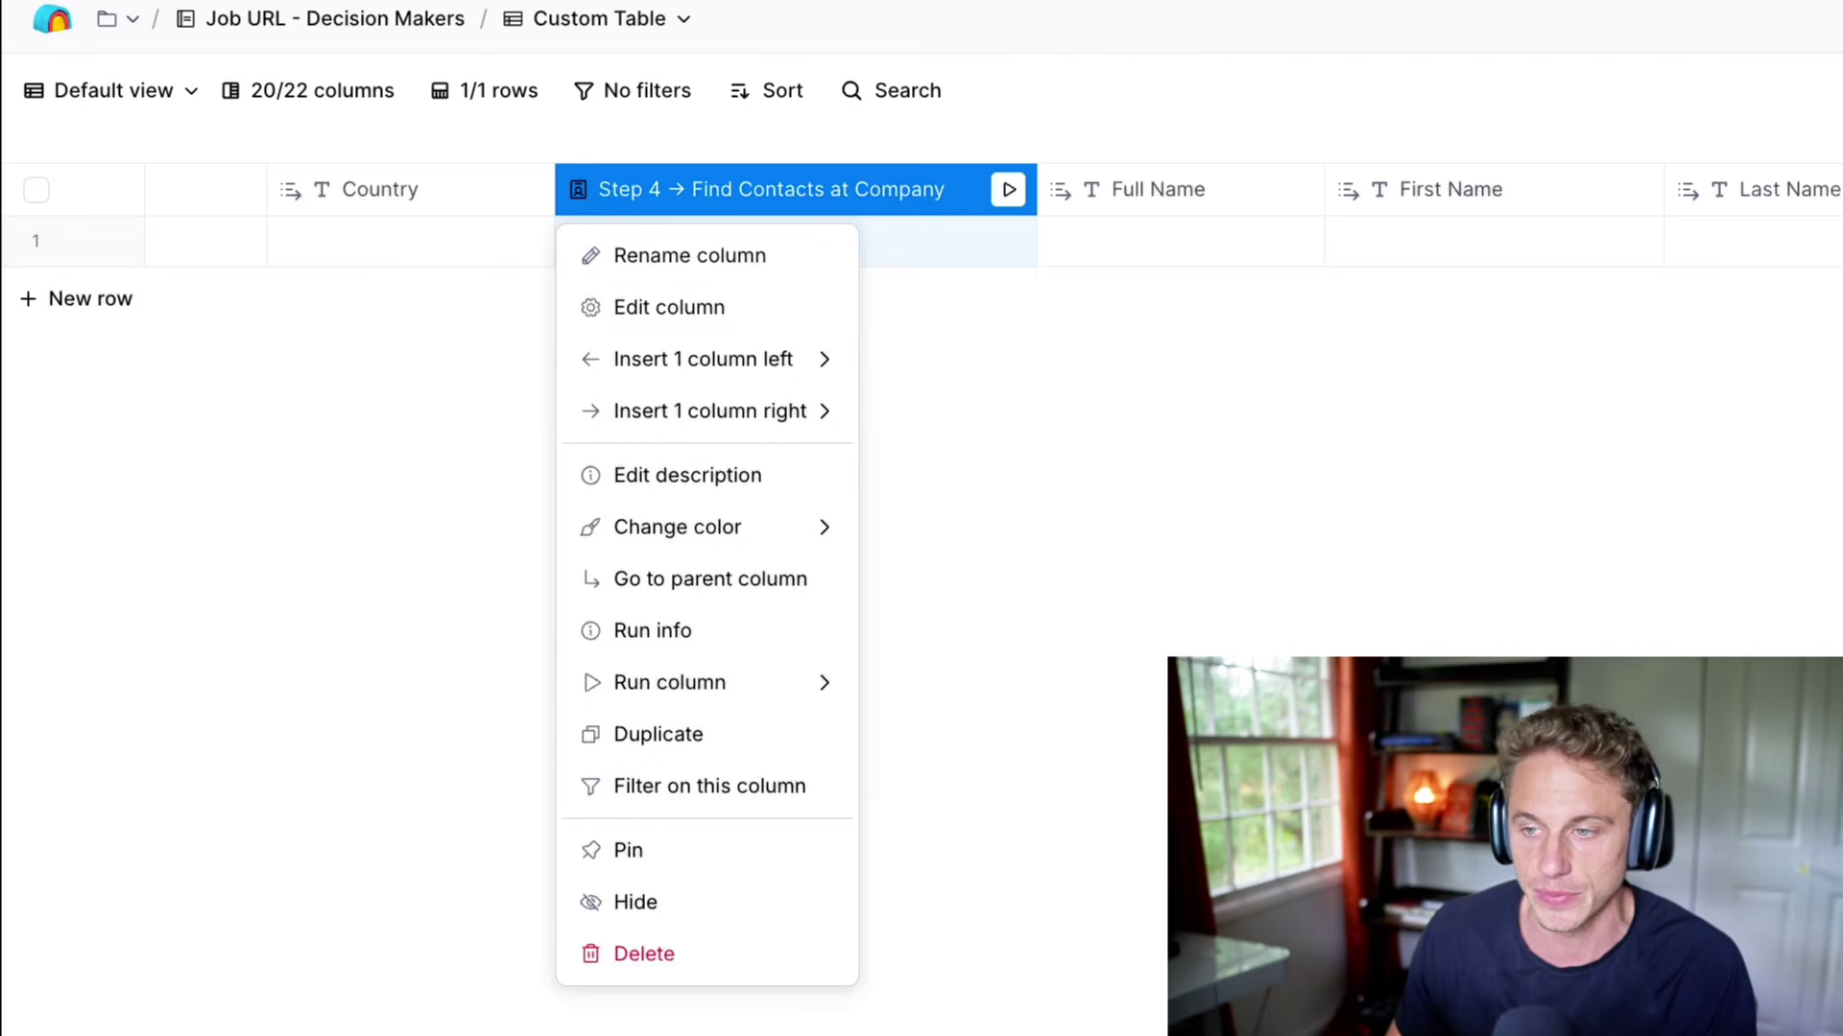
key(Escape)
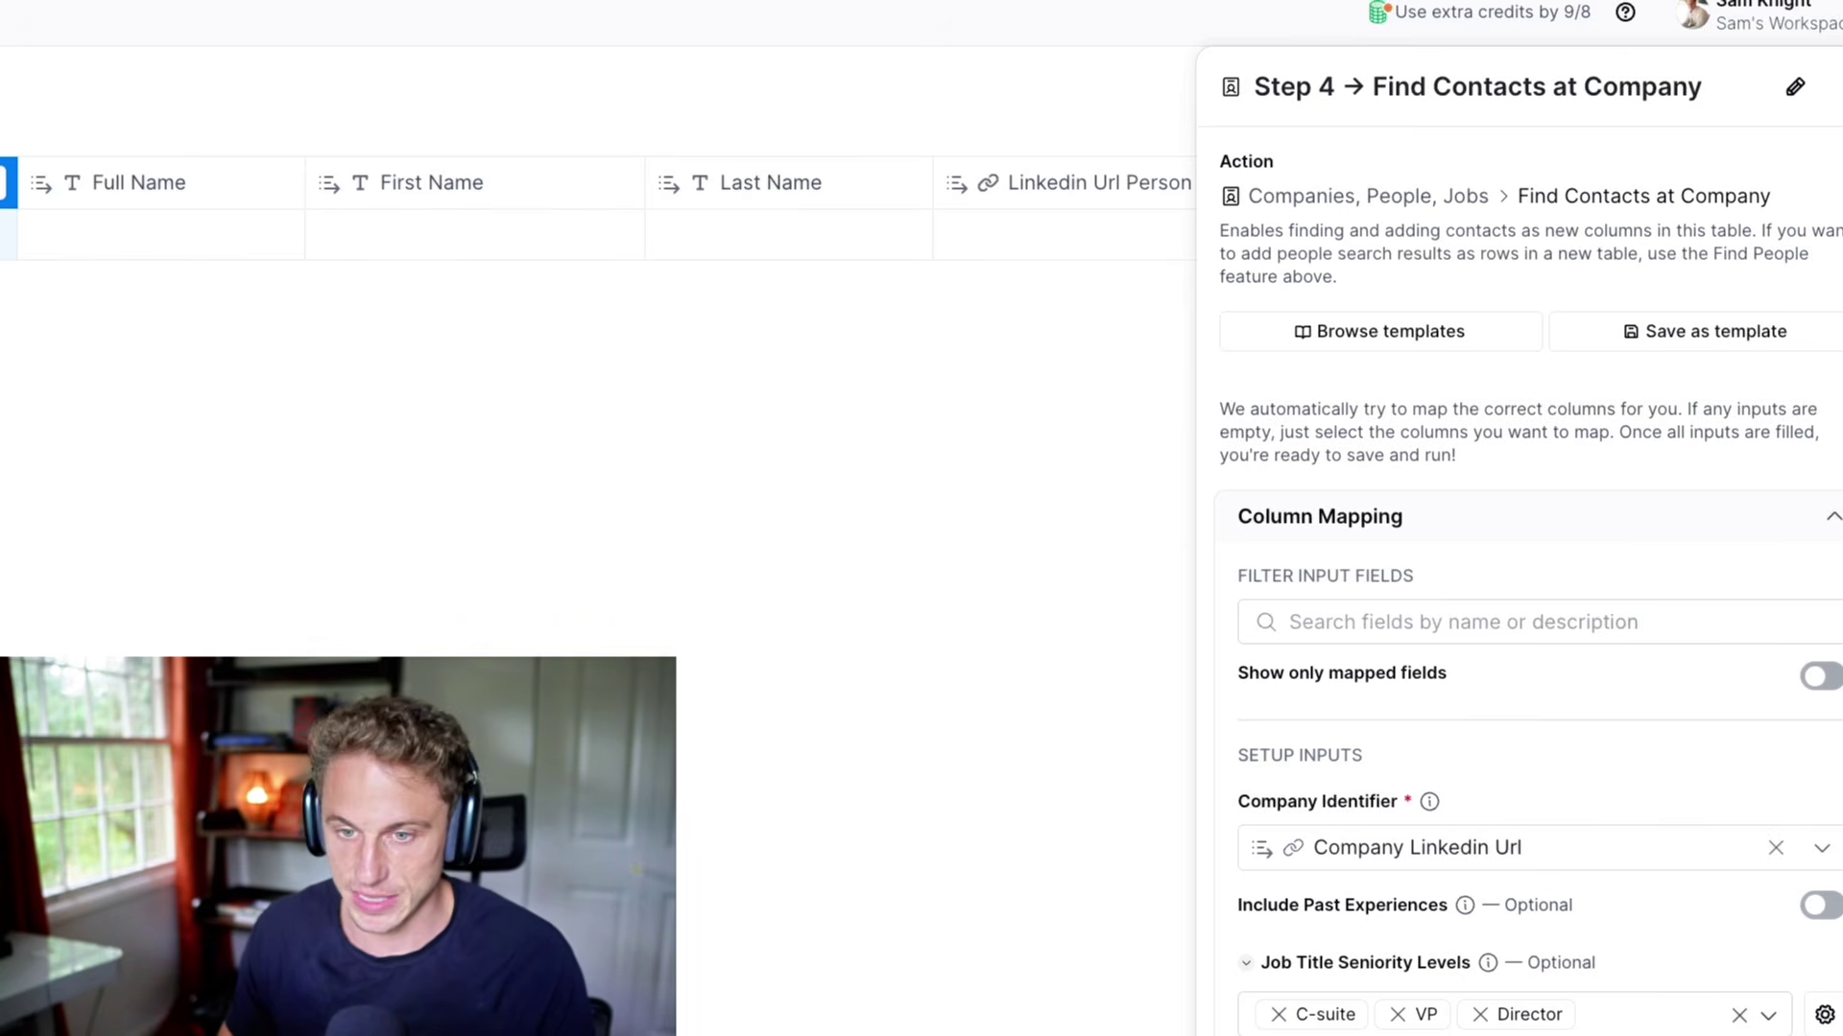
scroll(528, 249, right, 10)
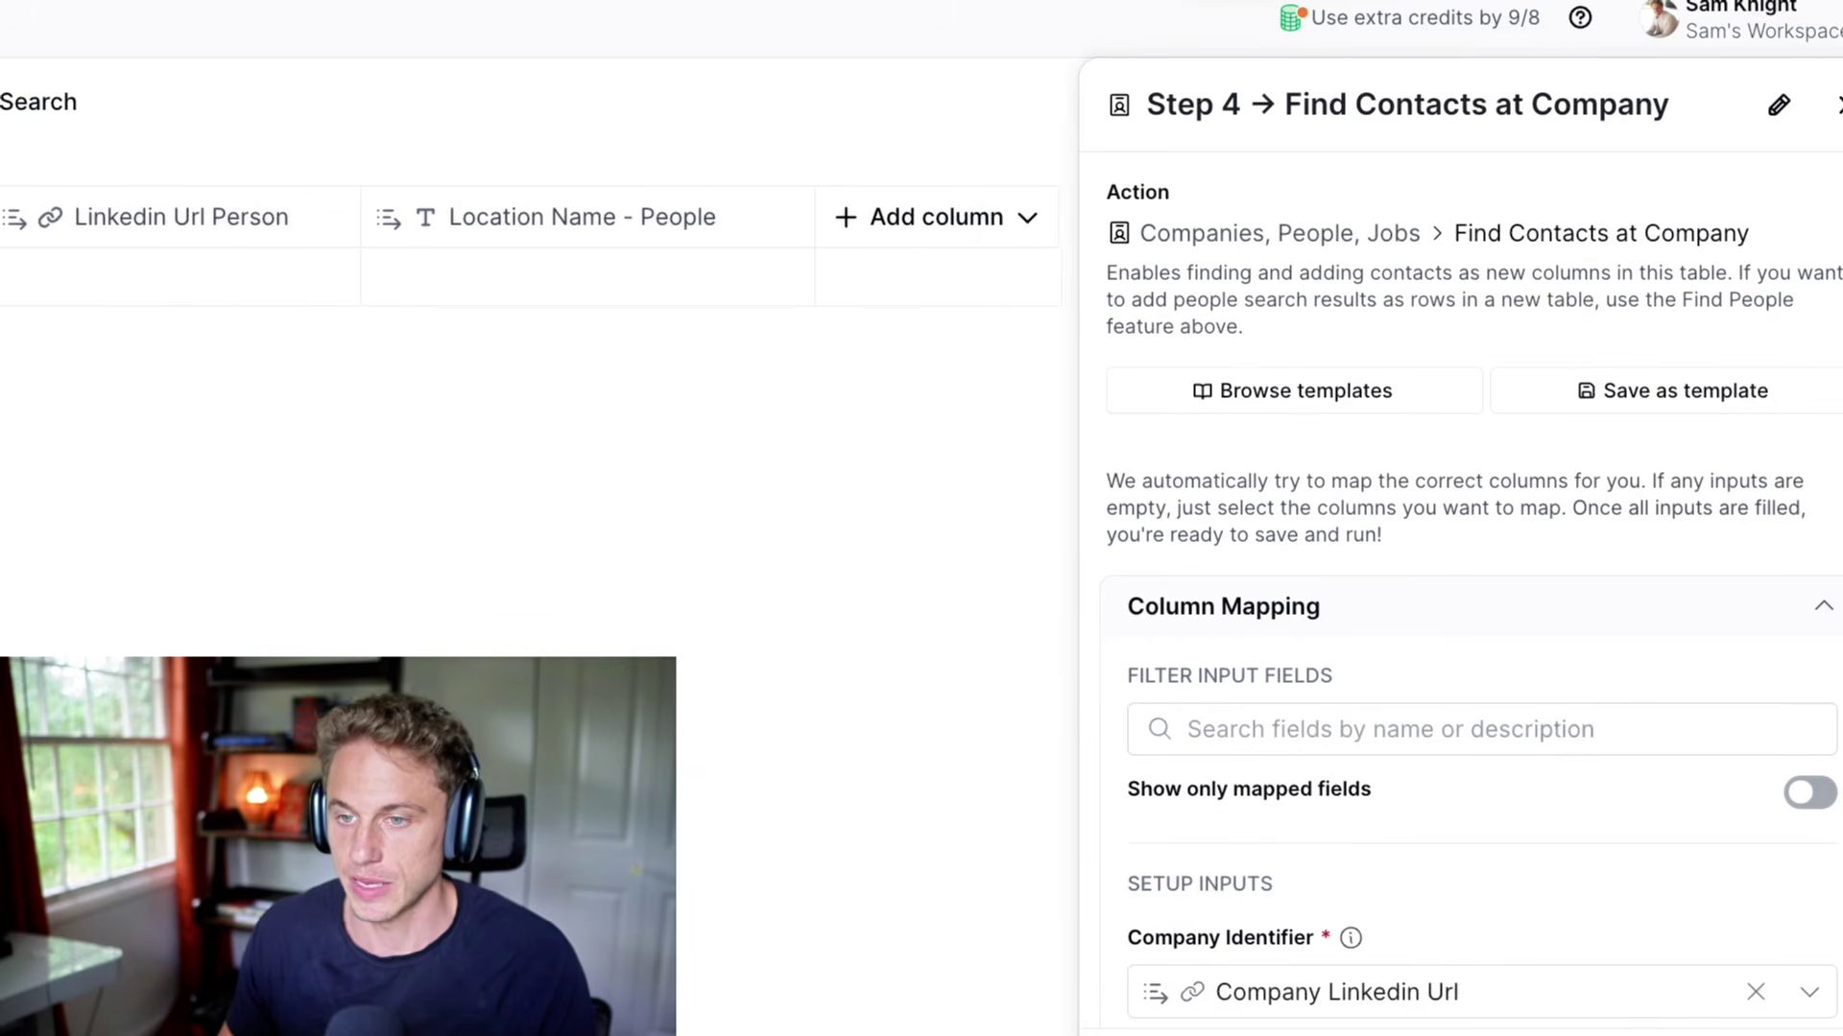
scroll(527, 249, left, 10)
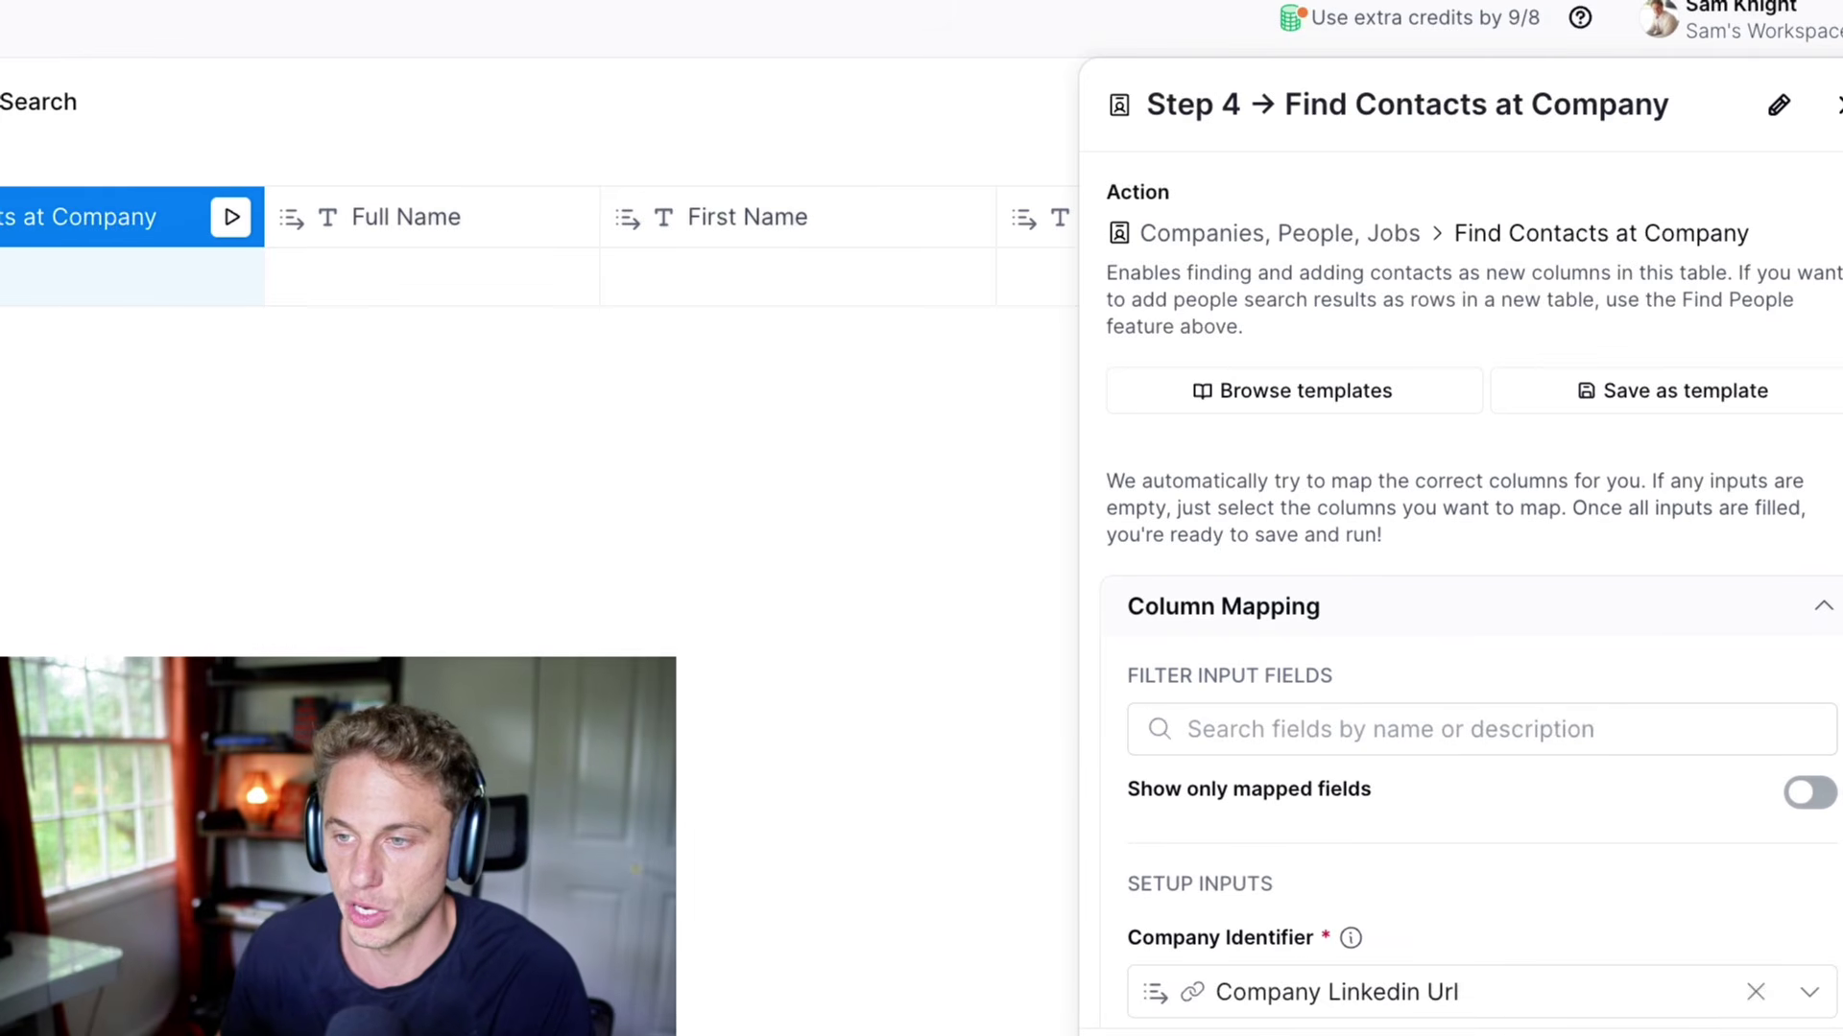
- Examine the Find Contacts at Company setup inputs and run settings, close the configuration and check the contact output columns
scroll(1478, 595, down, 2)
scroll(1478, 595, down, 5)
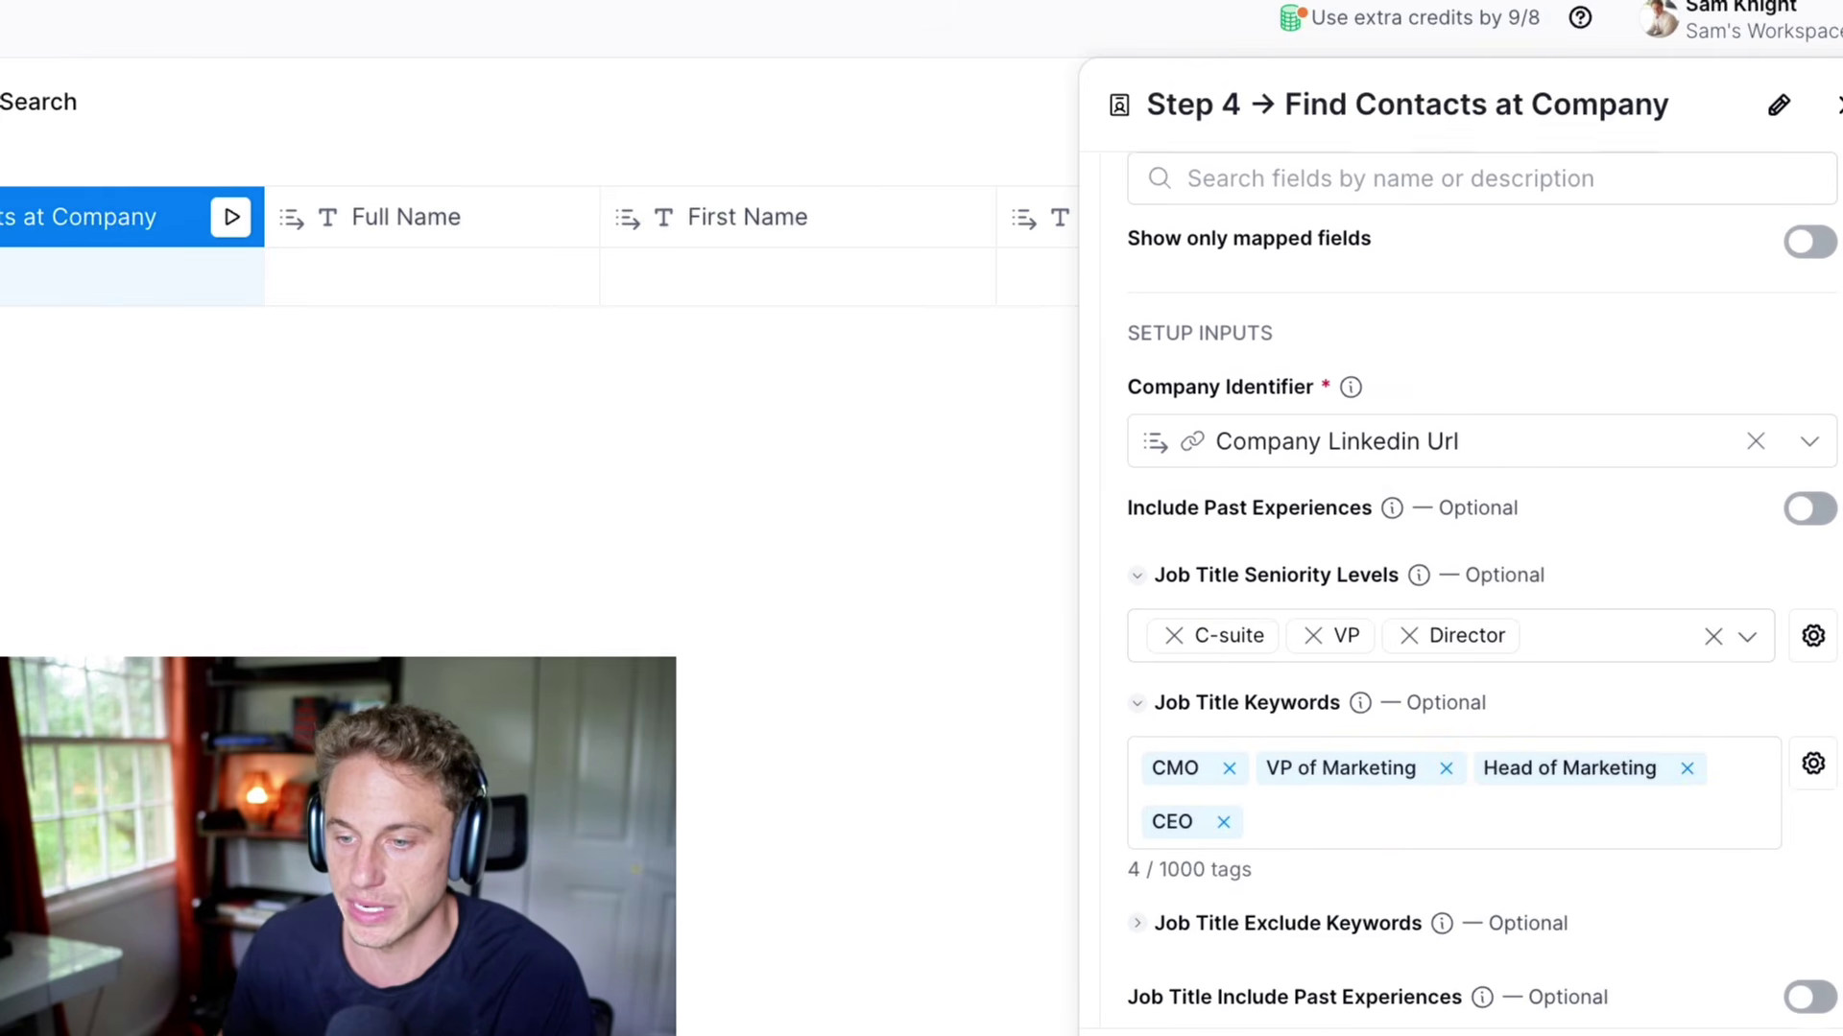
scroll(1478, 595, down, 1)
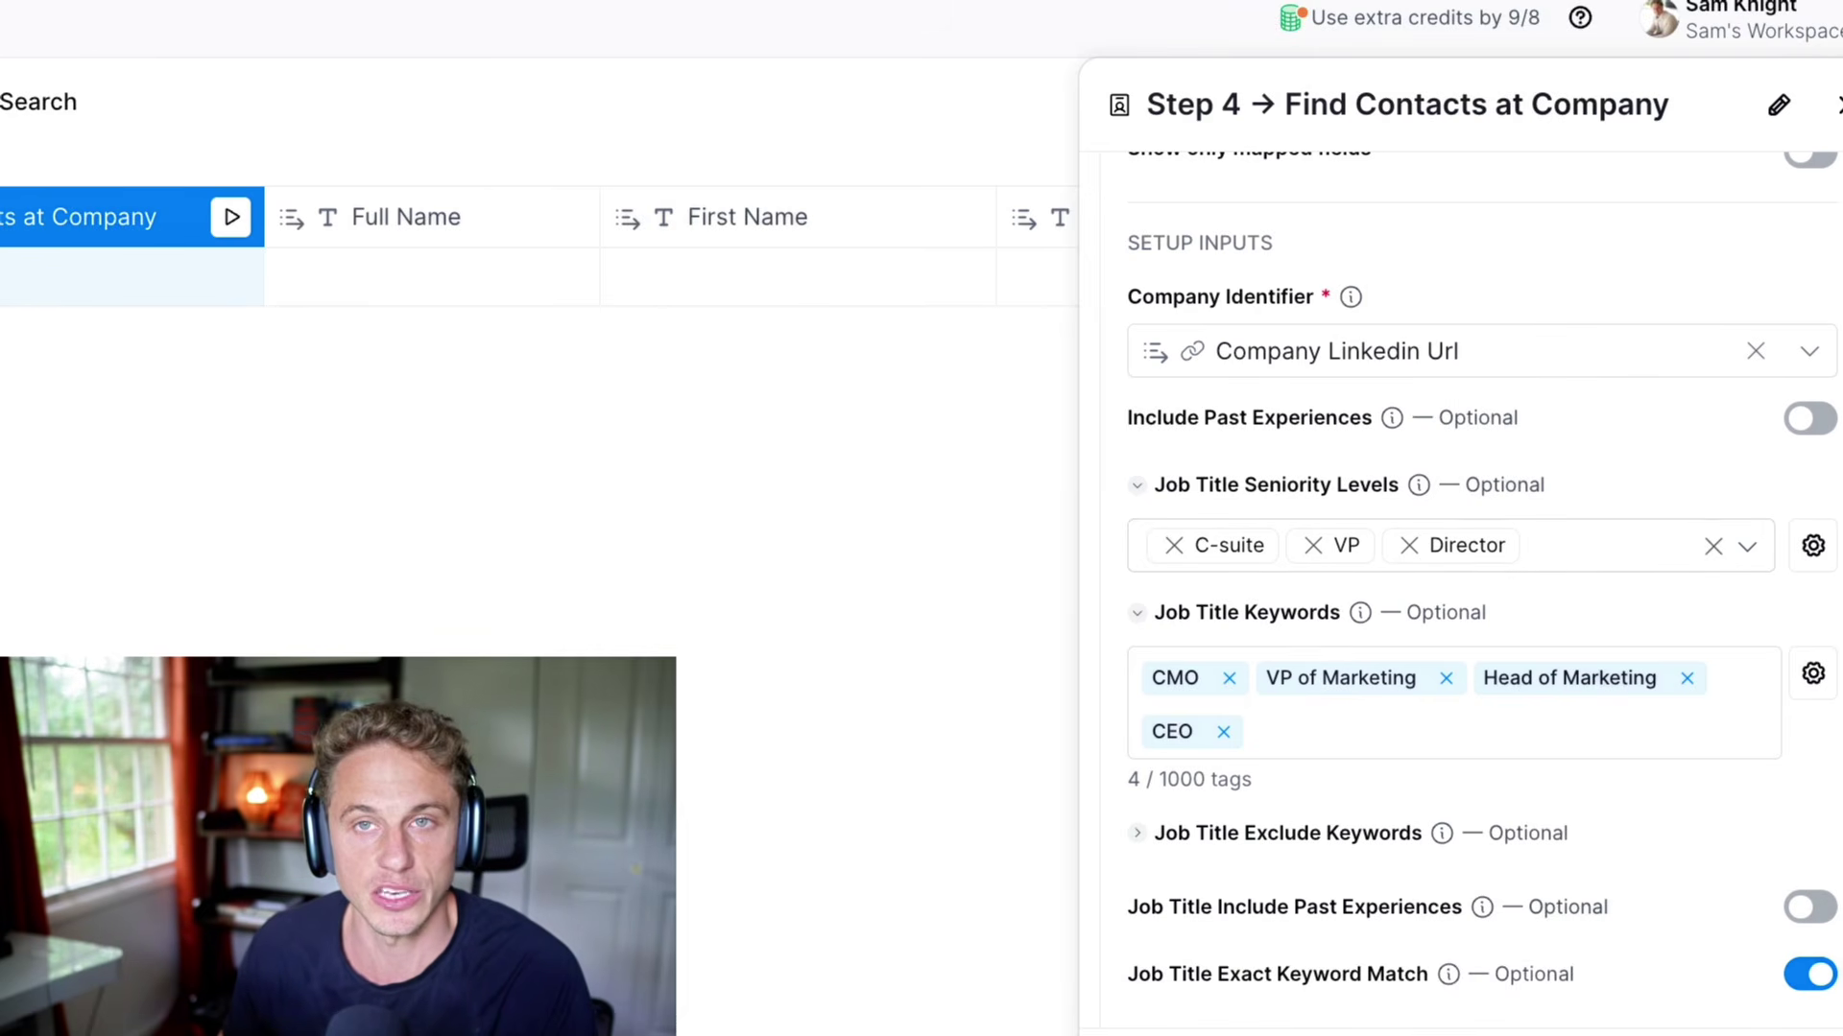
scroll(1478, 595, down, 1)
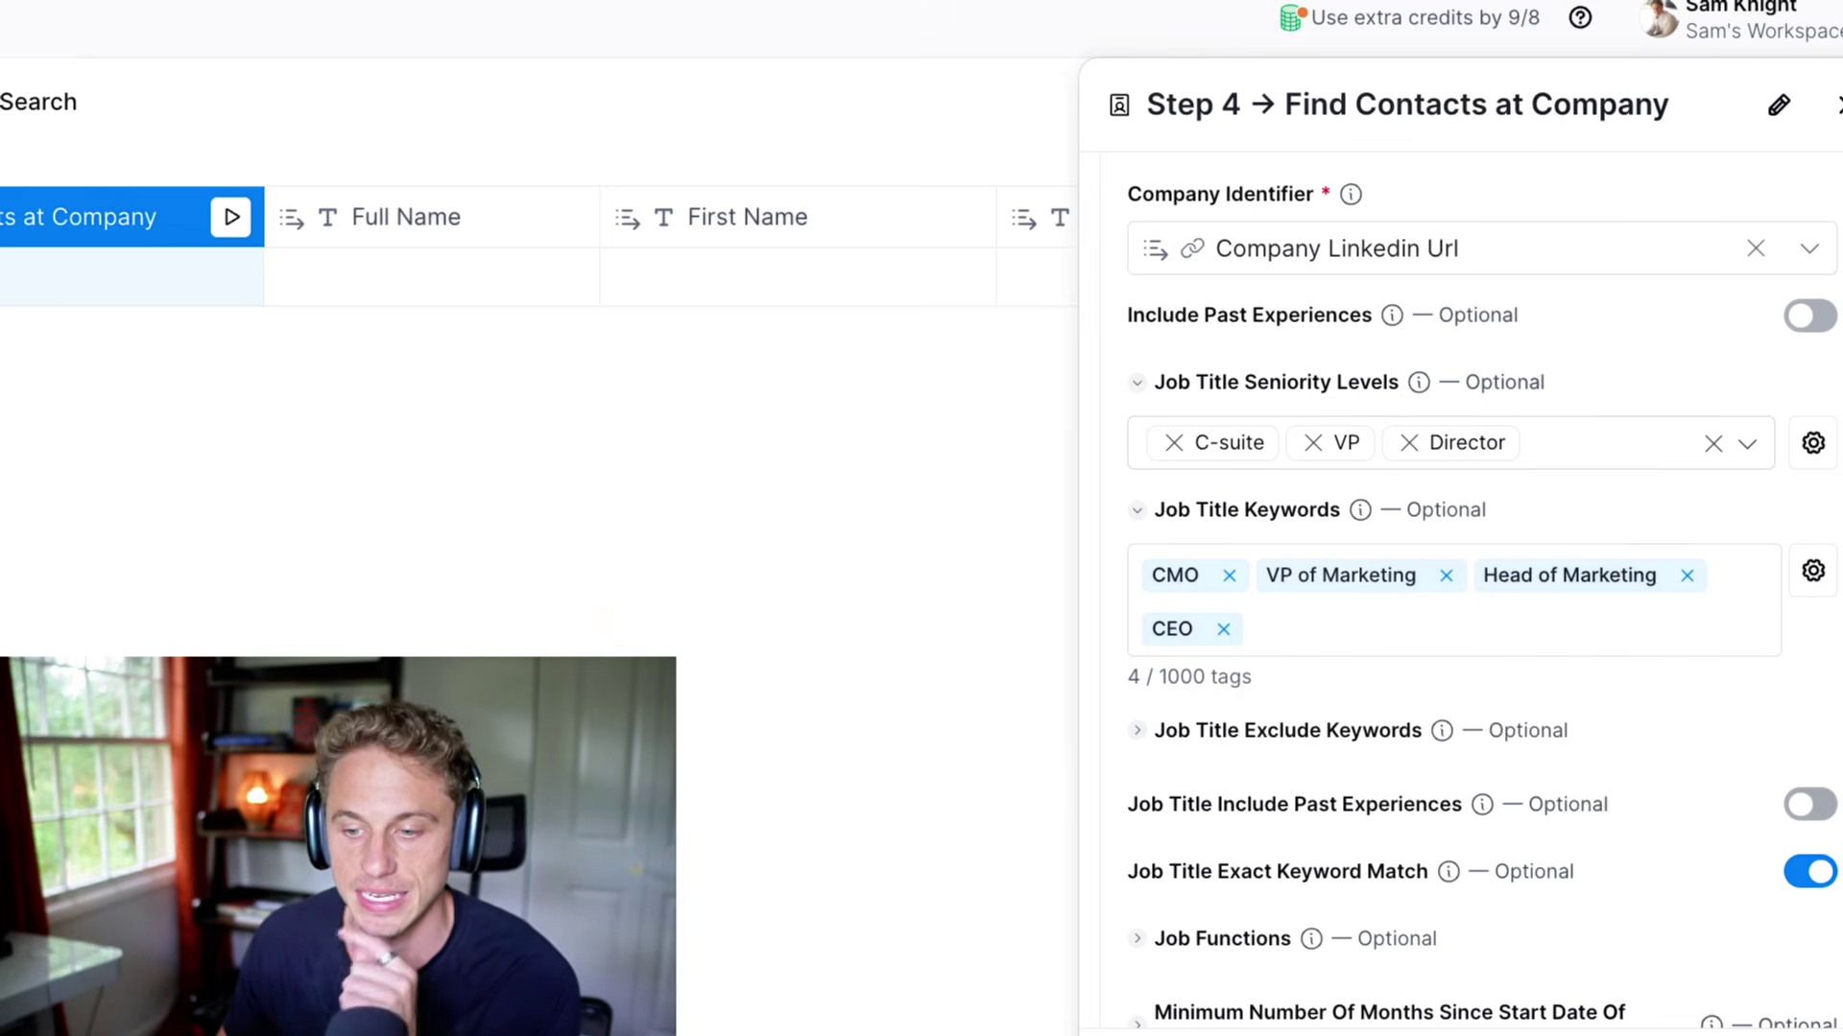
scroll(1478, 595, down, 2)
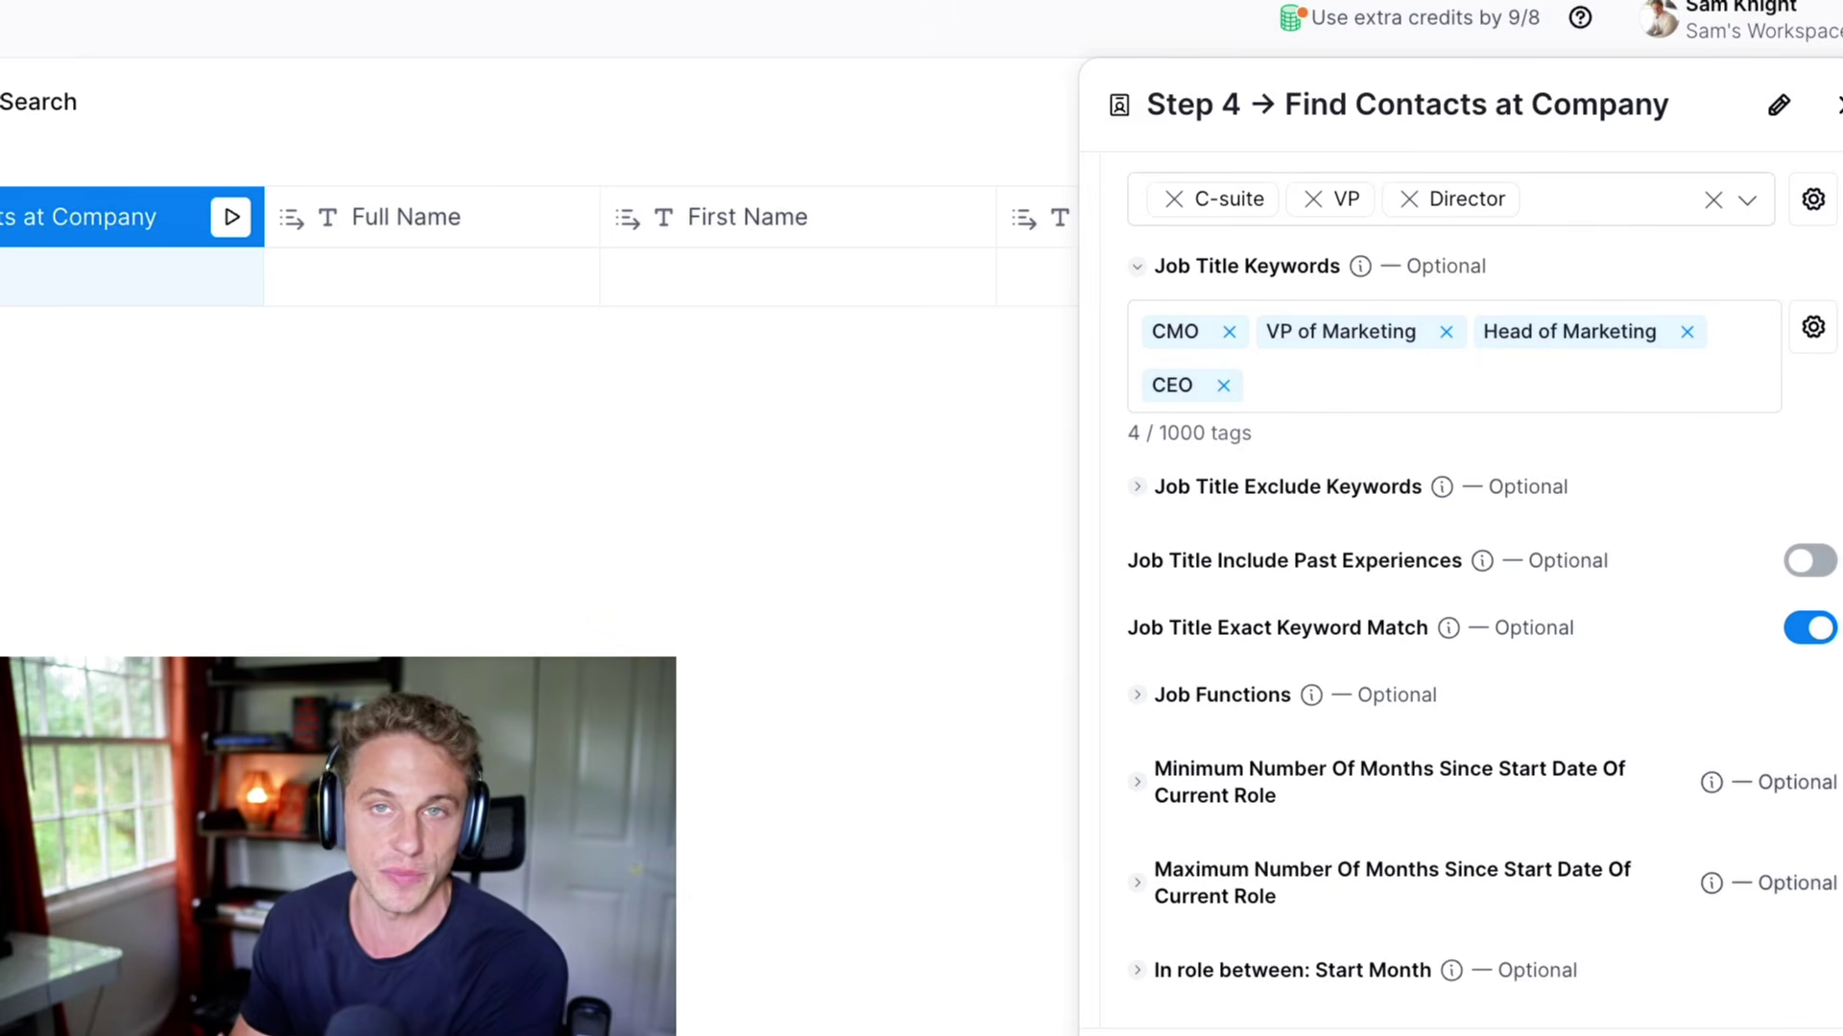
scroll(1478, 585, down, 7)
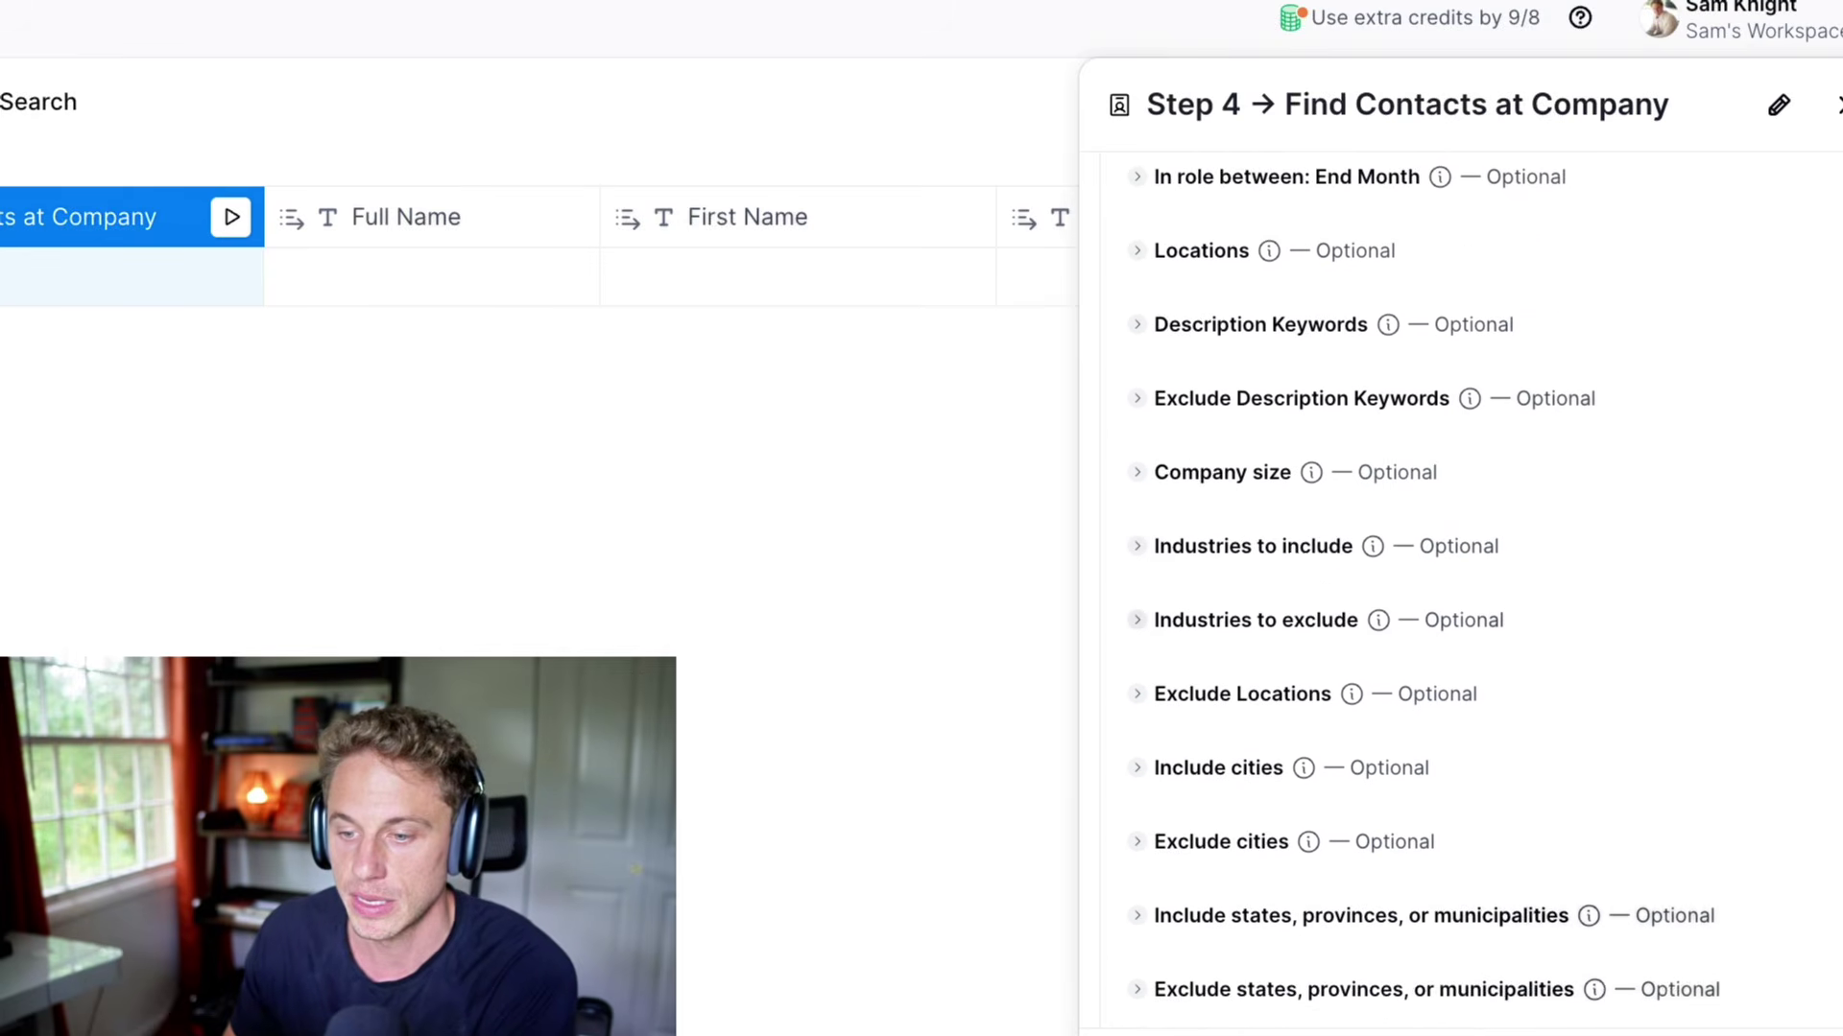
scroll(1478, 586, down, 15)
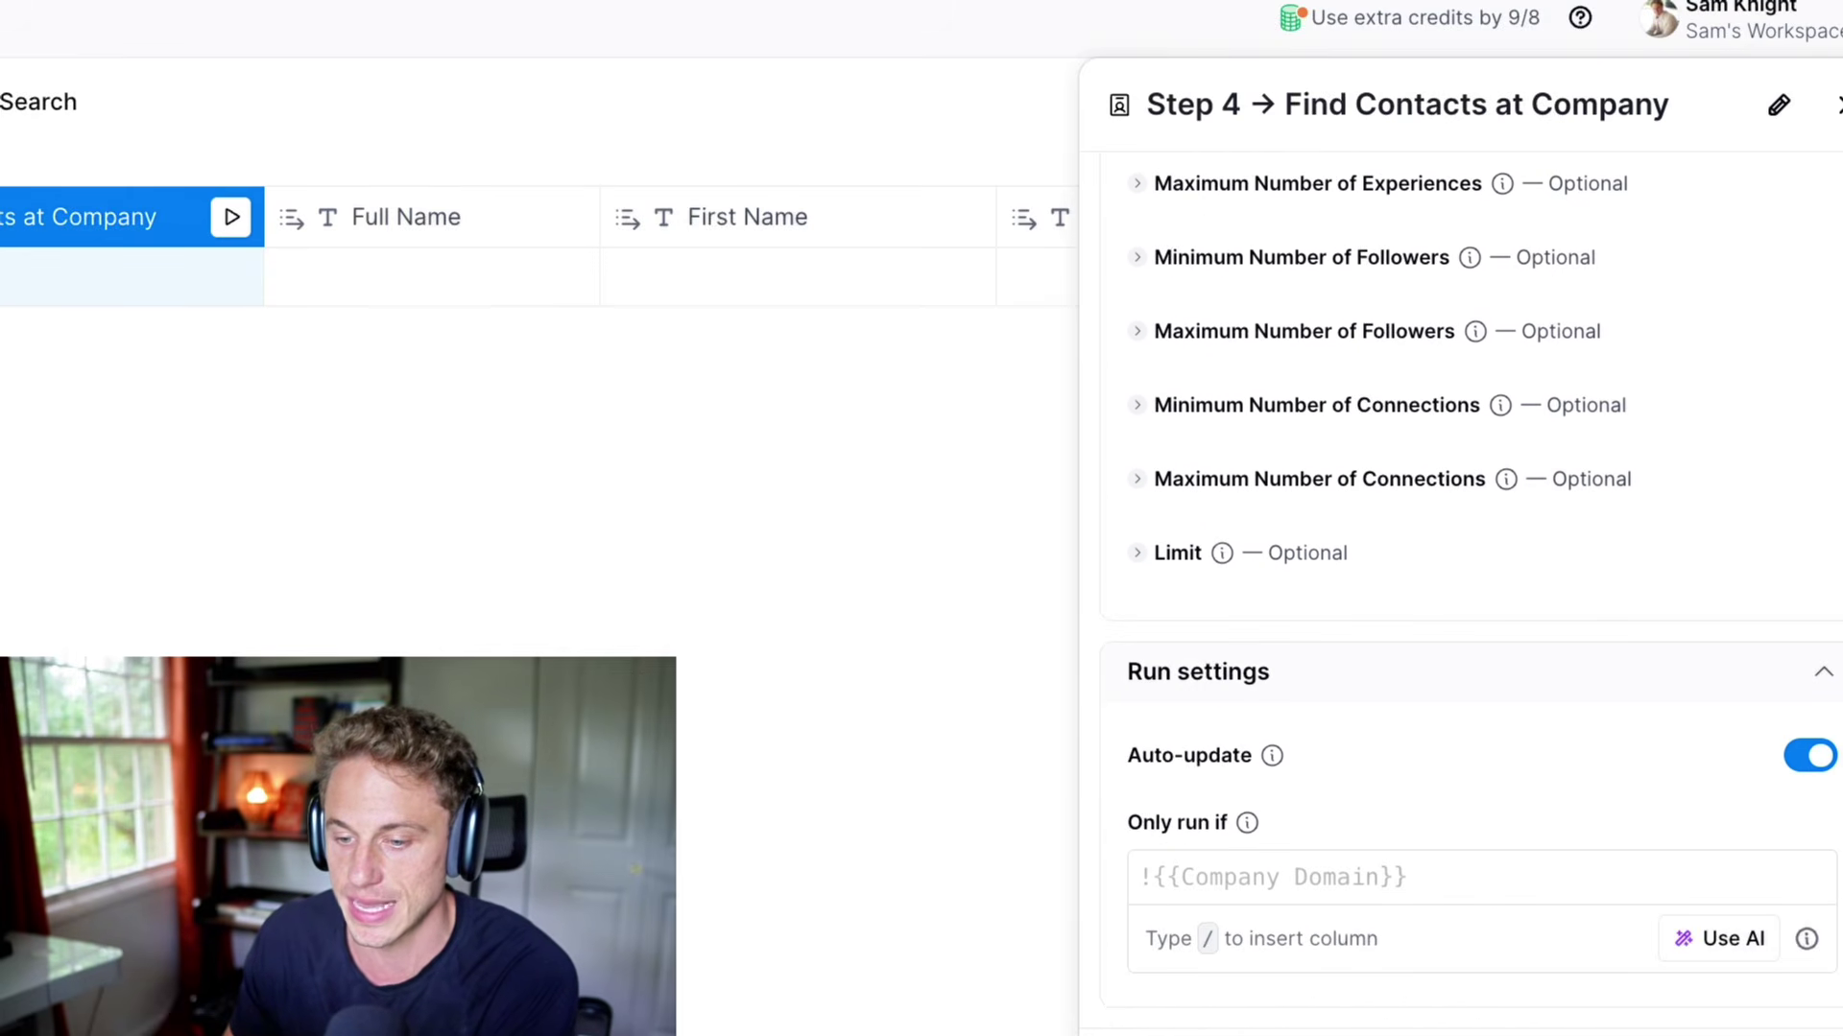
scroll(1478, 585, up, 20)
click(1838, 106)
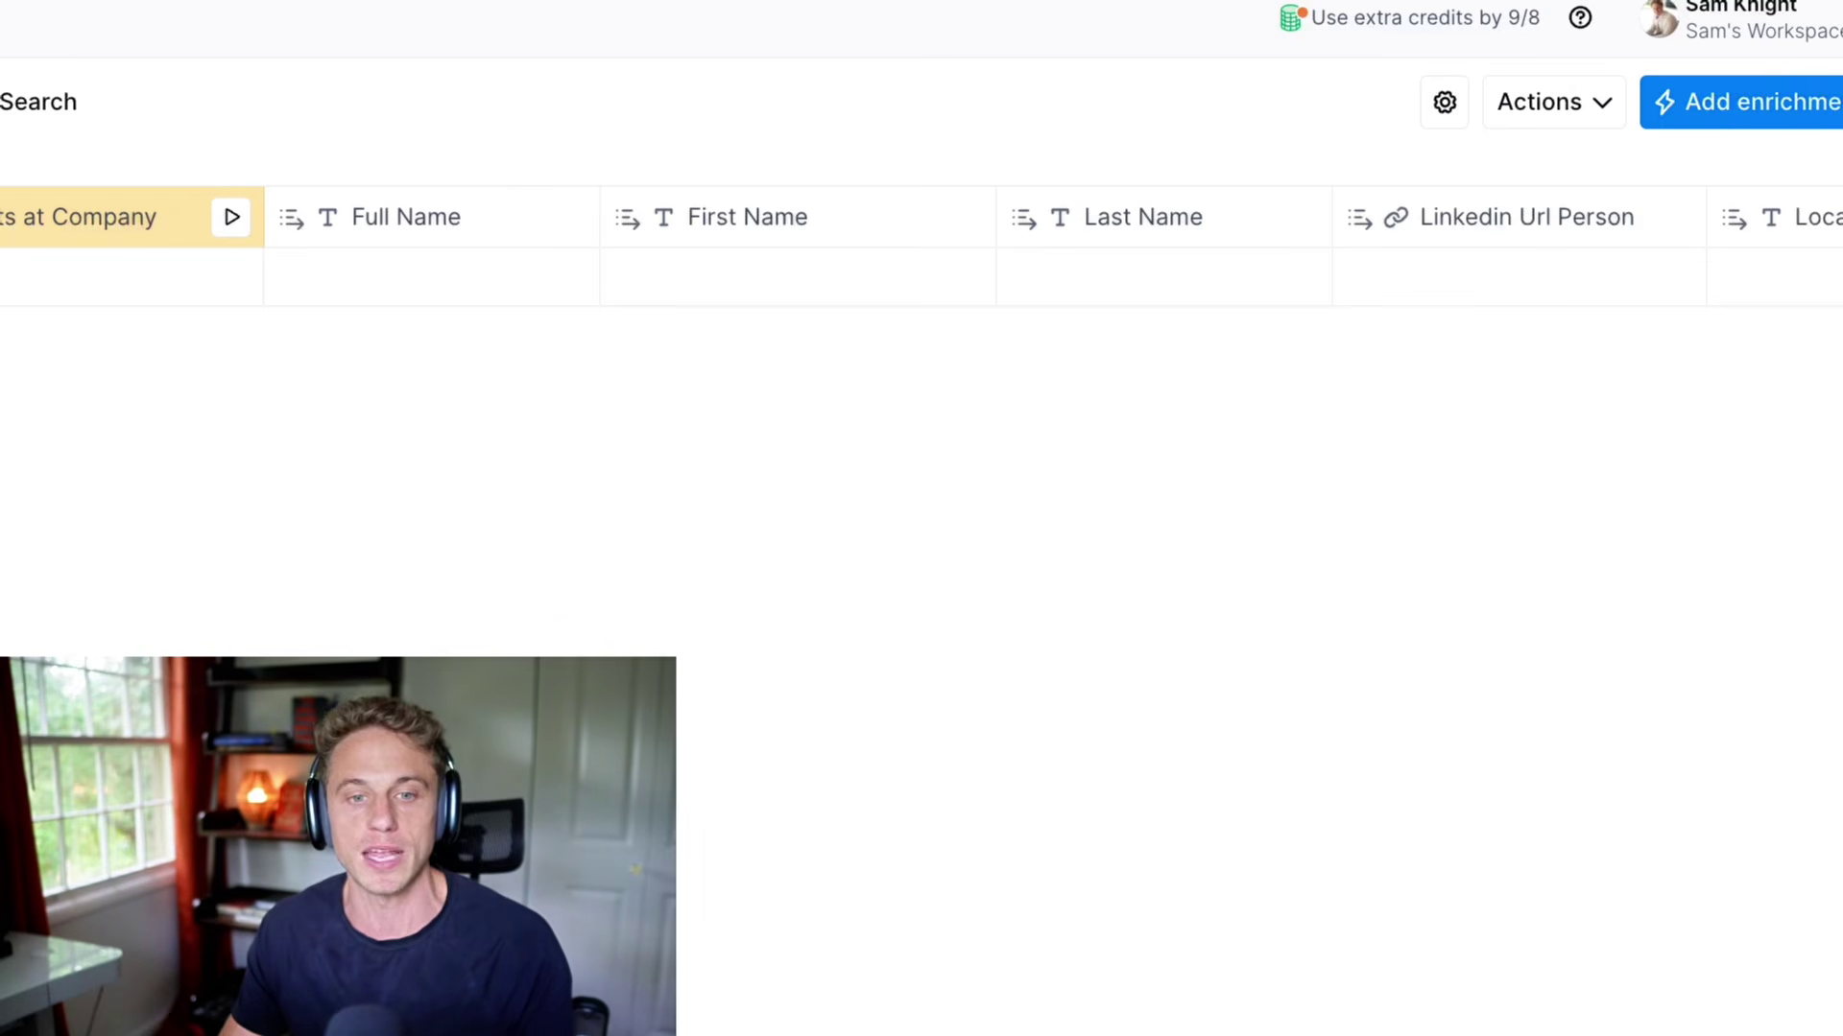
scroll(922, 246, right, 5)
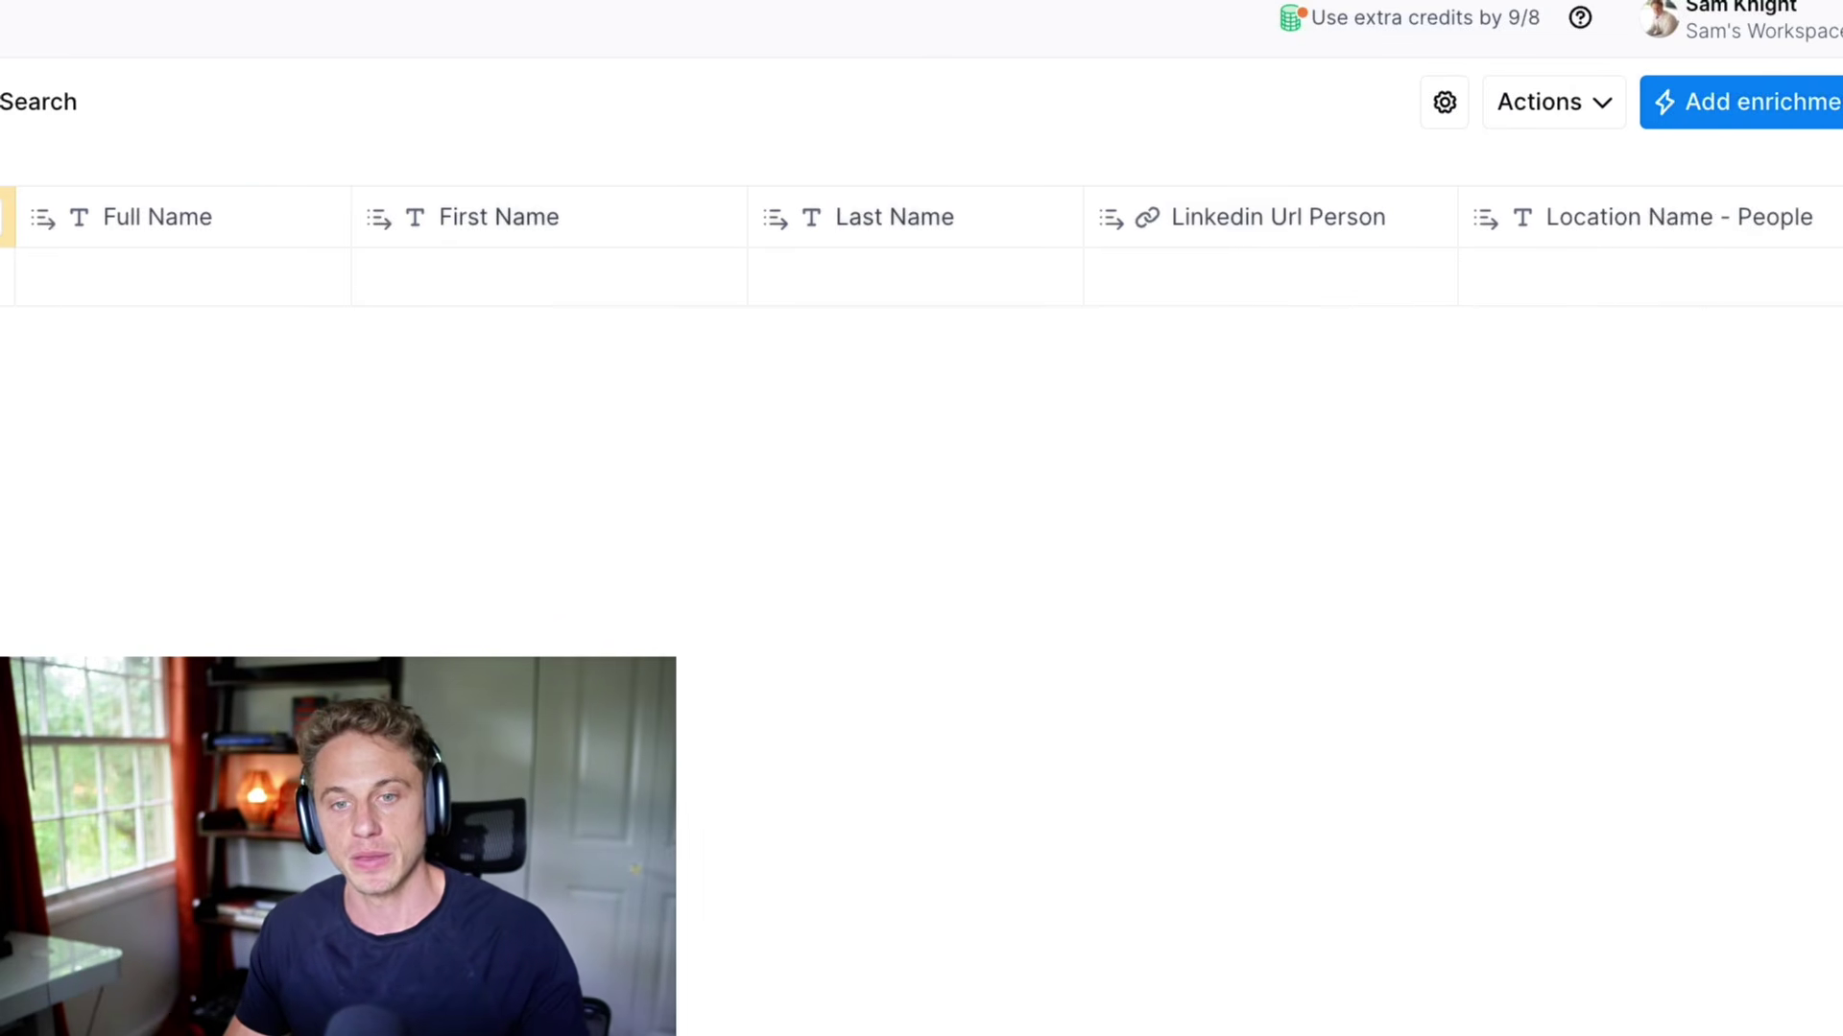
scroll(921, 246, right, 1)
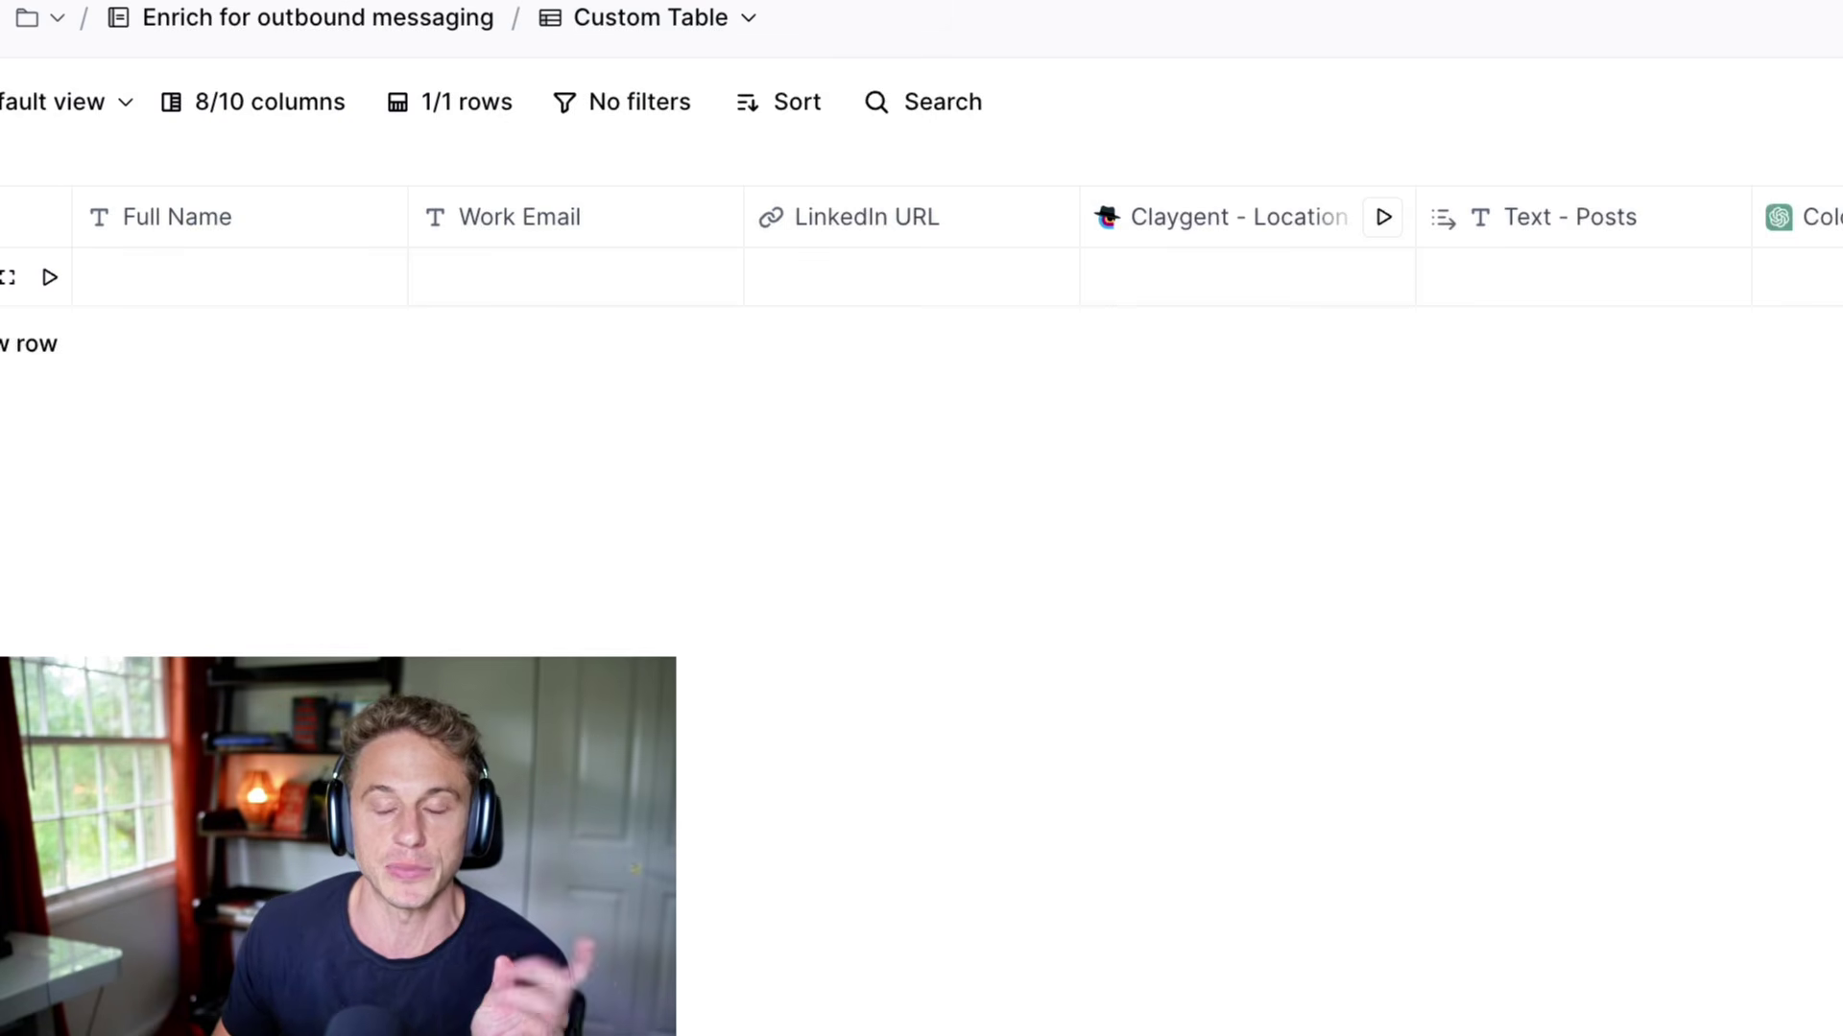
- In the Enrich for outbound messaging table, open the Claygent - Location column's configuration and examine its model and prompt
scroll(614, 217, right, 3)
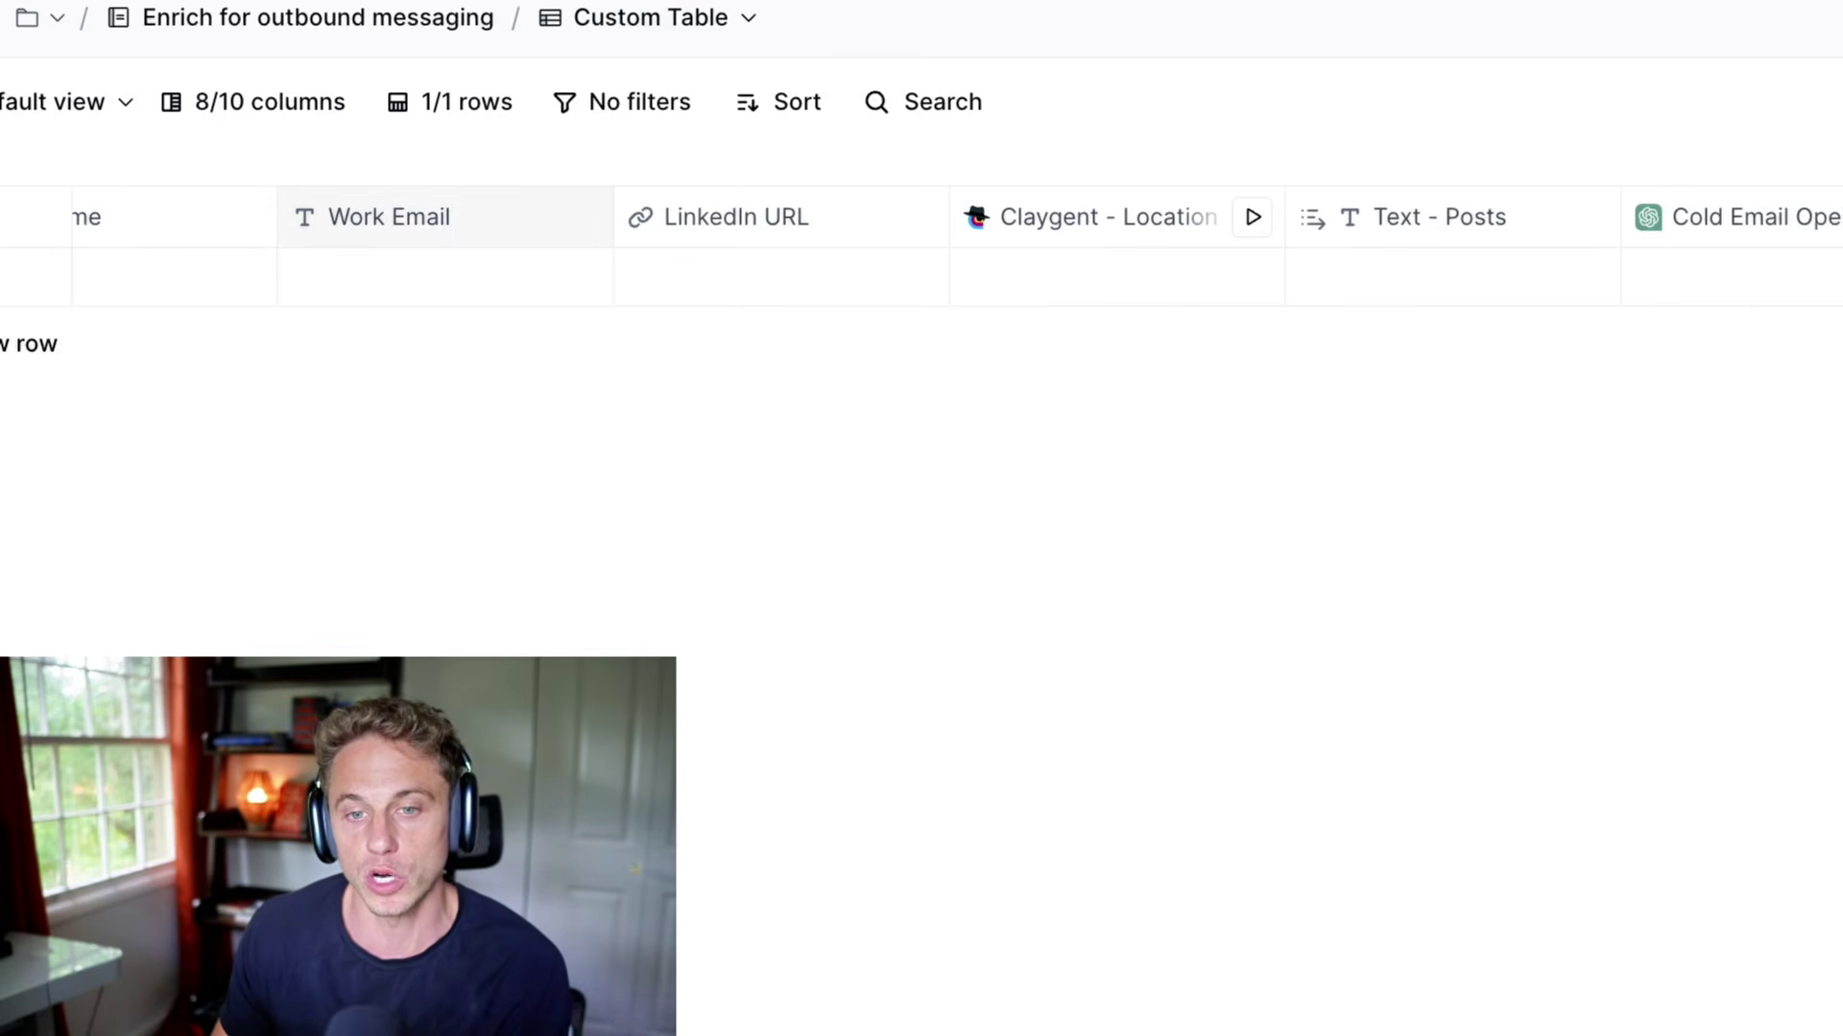
scroll(672, 217, right, 2)
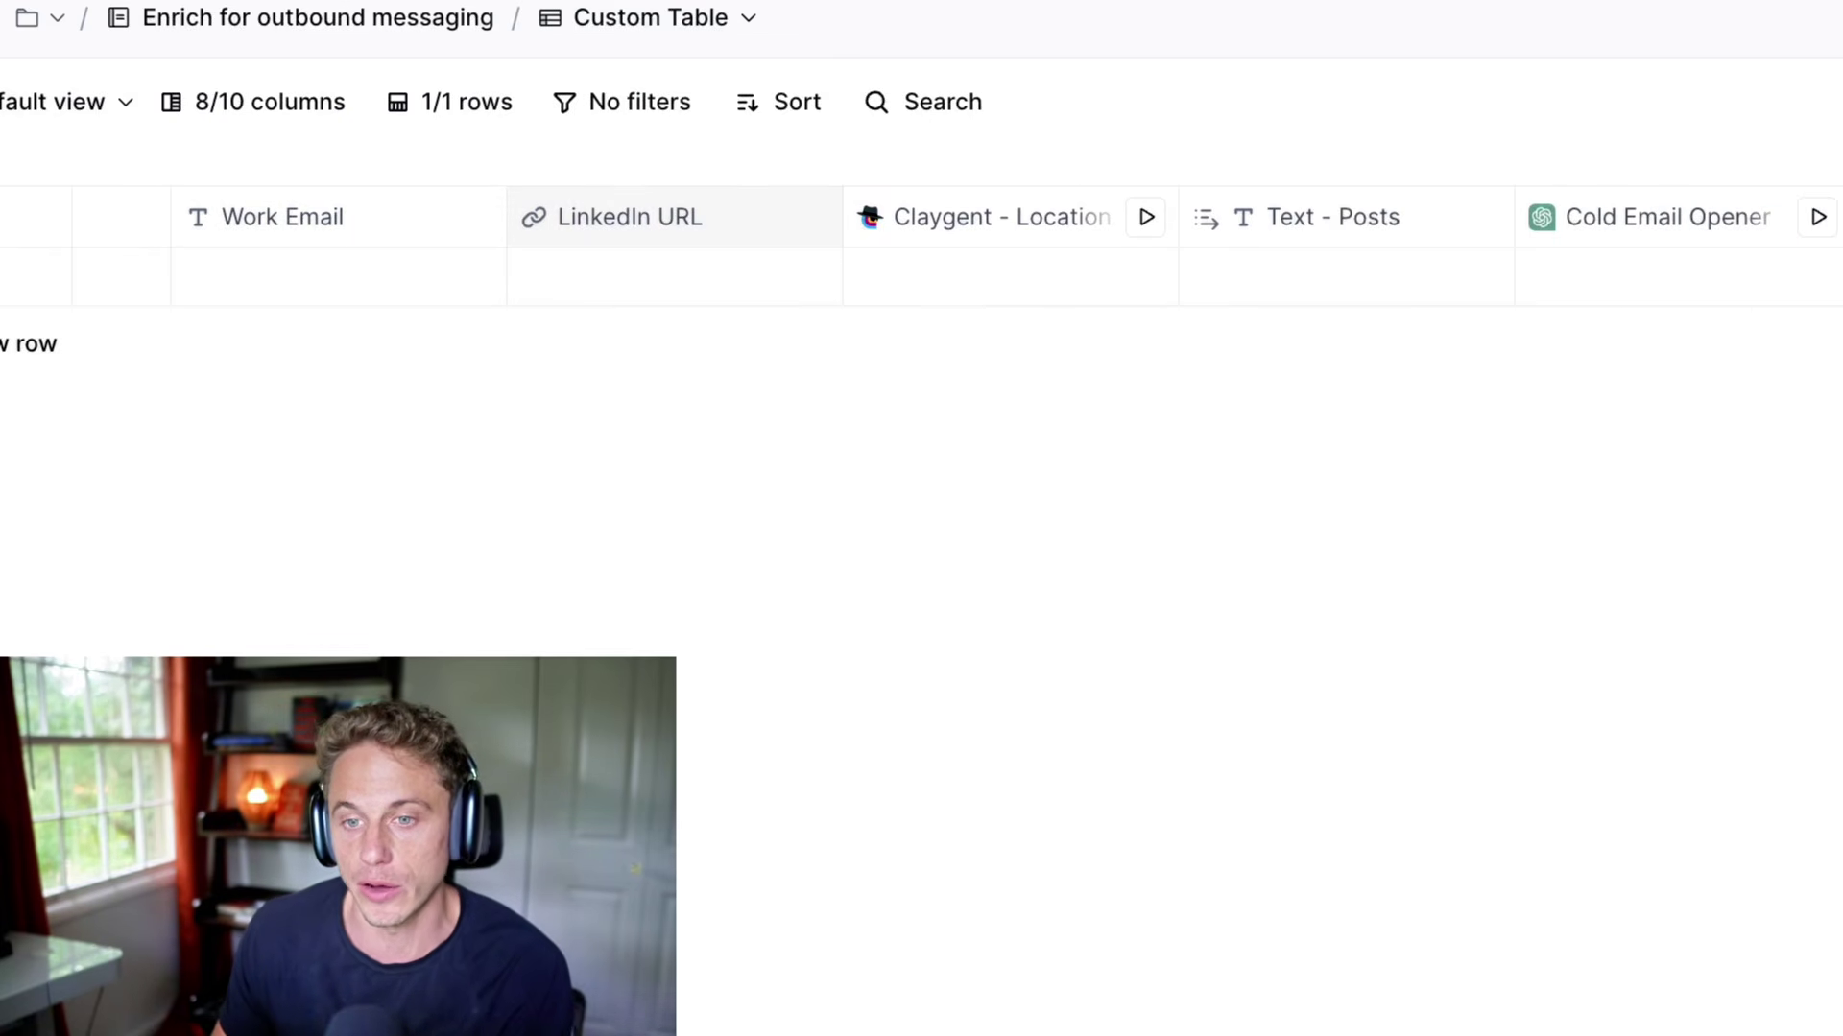
click(999, 217)
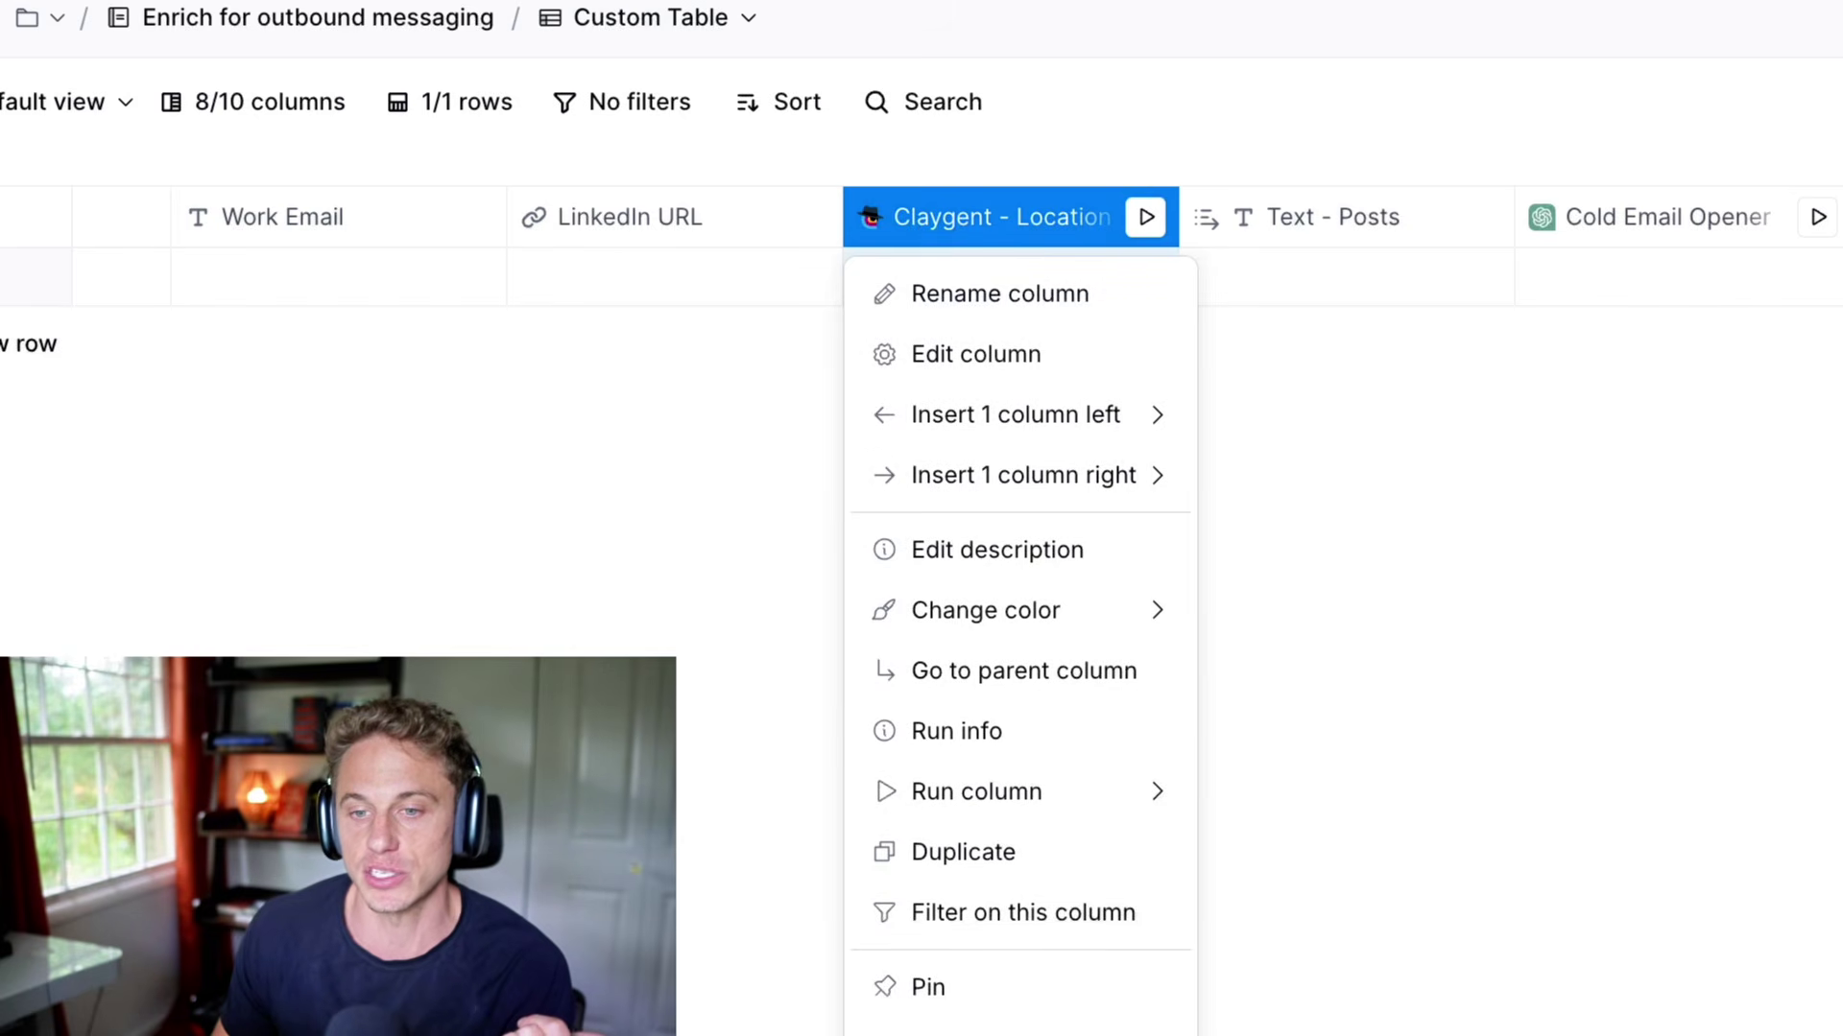
key(Escape)
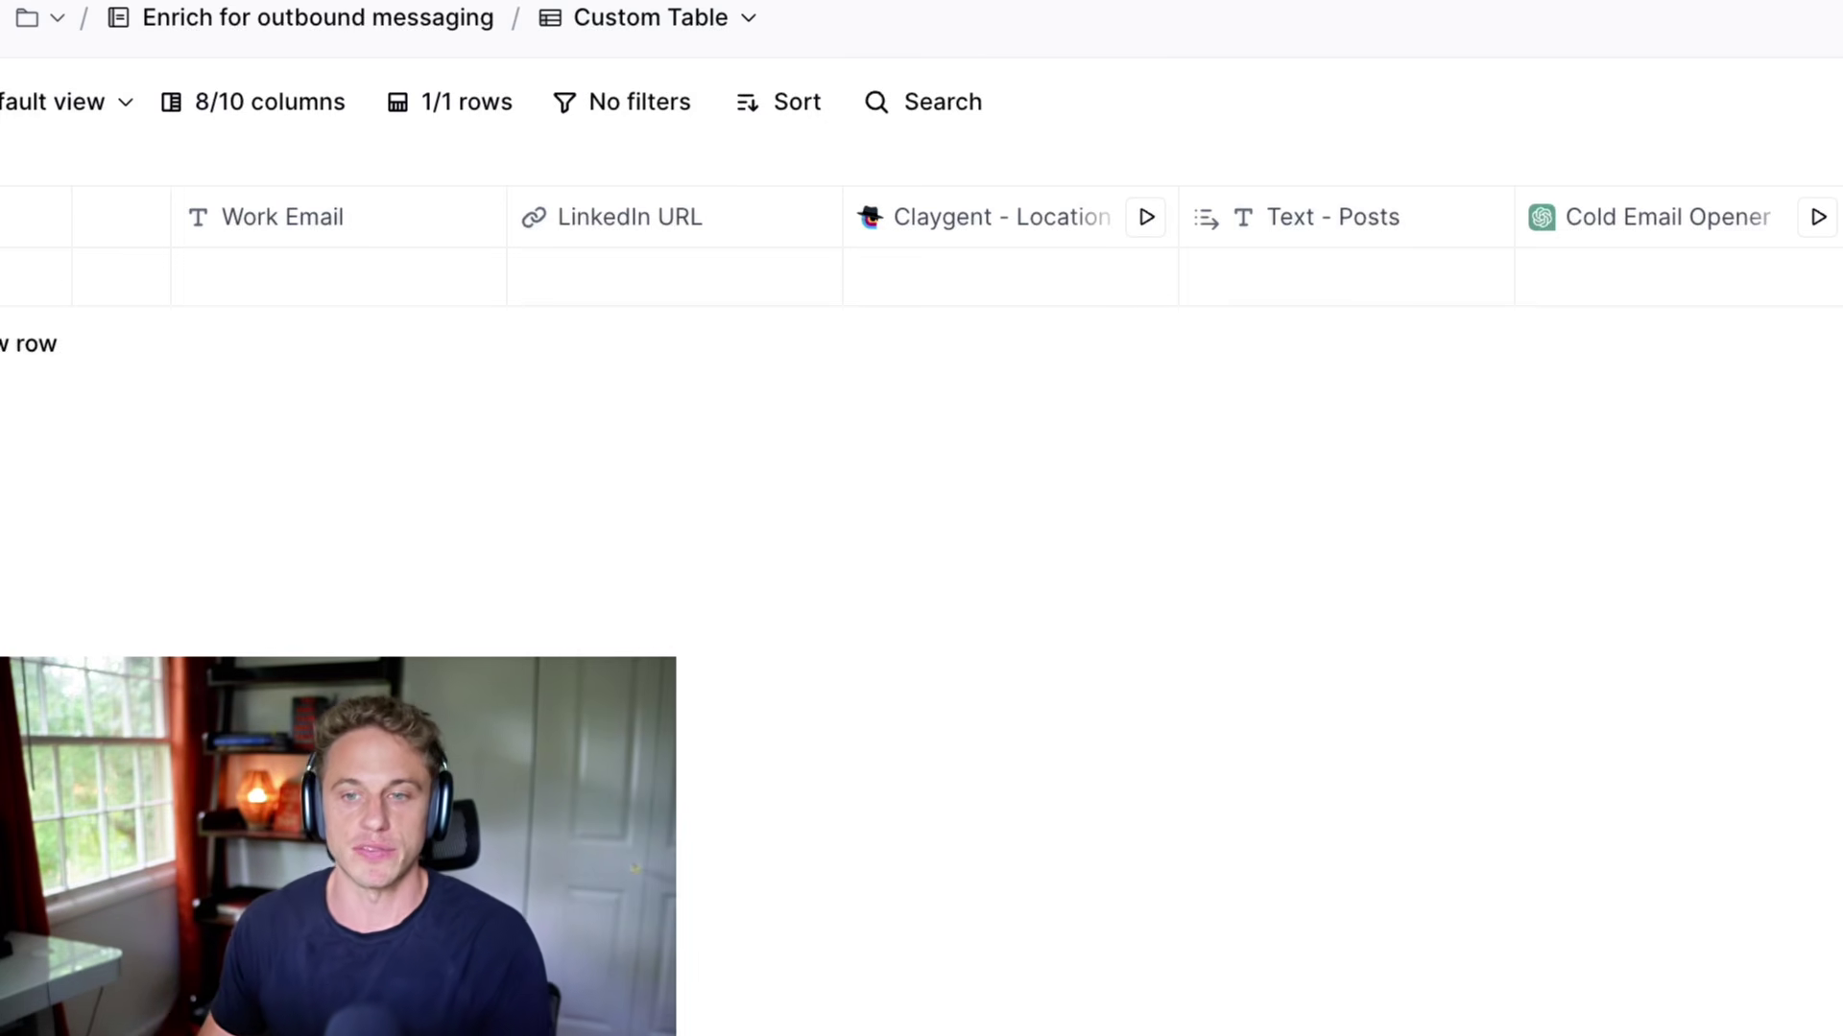
click(998, 217)
key(Escape)
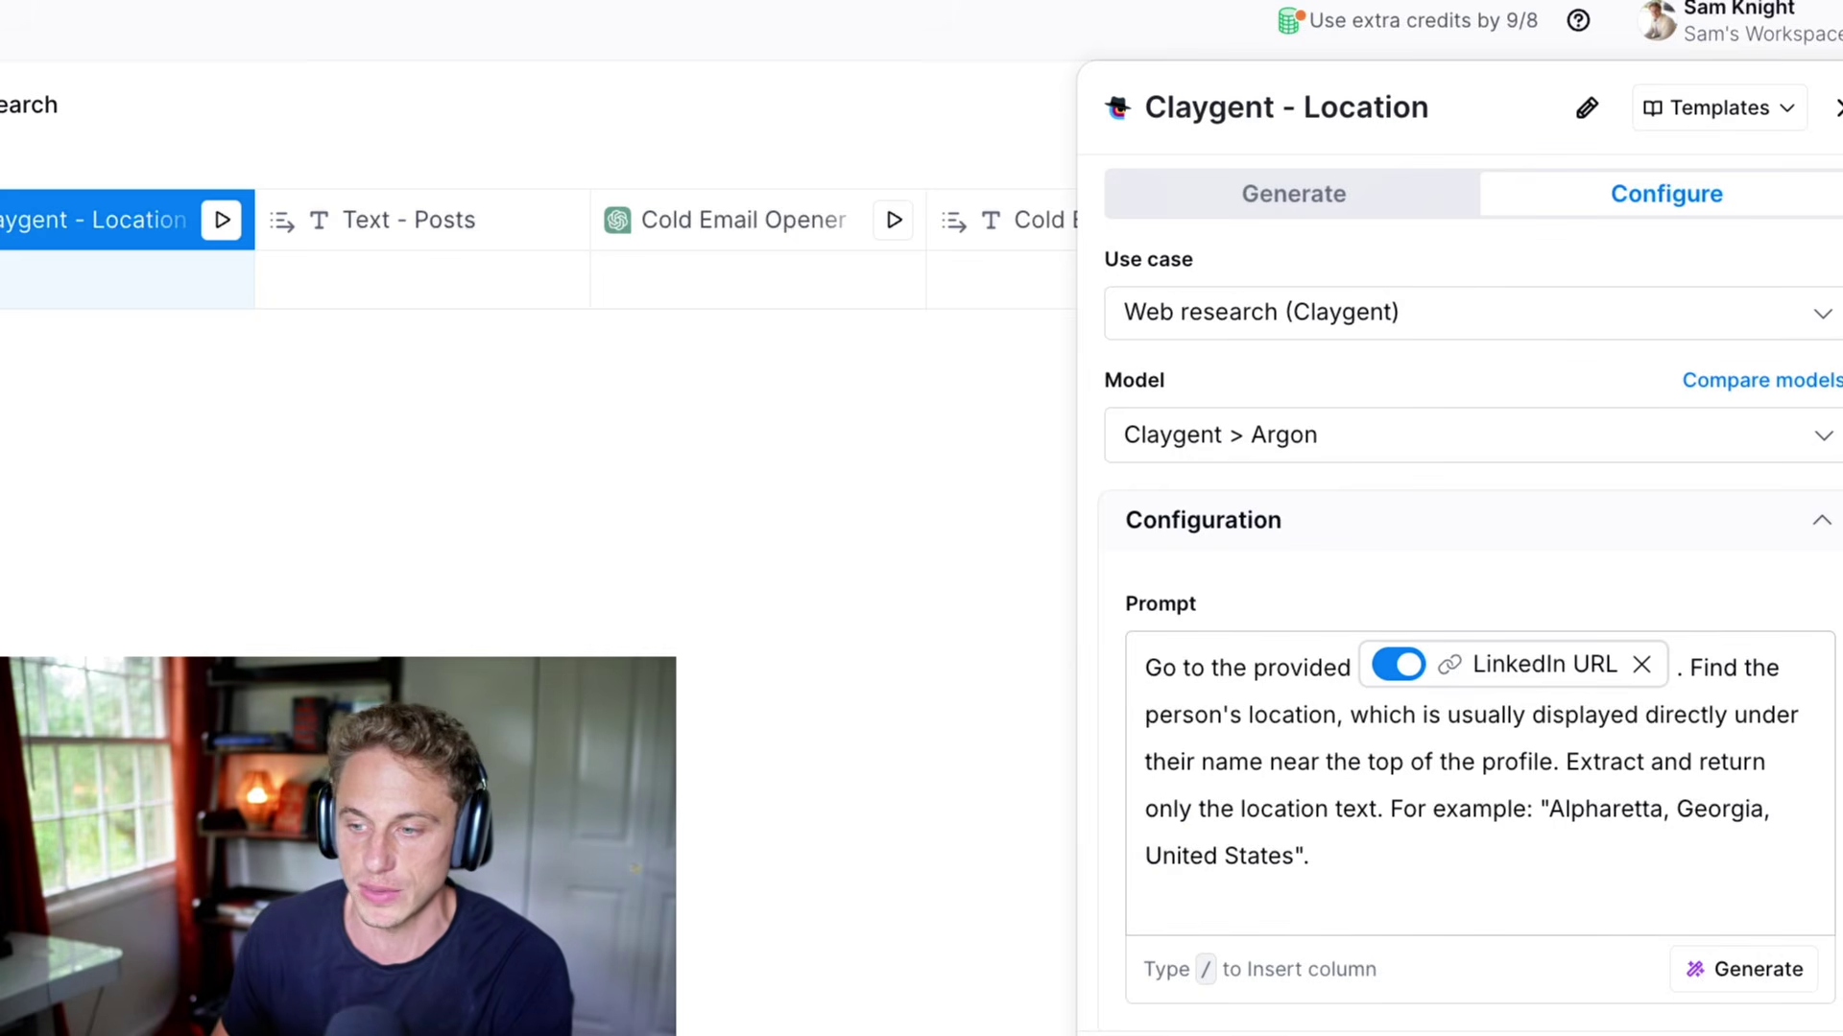
scroll(1468, 595, down, 2)
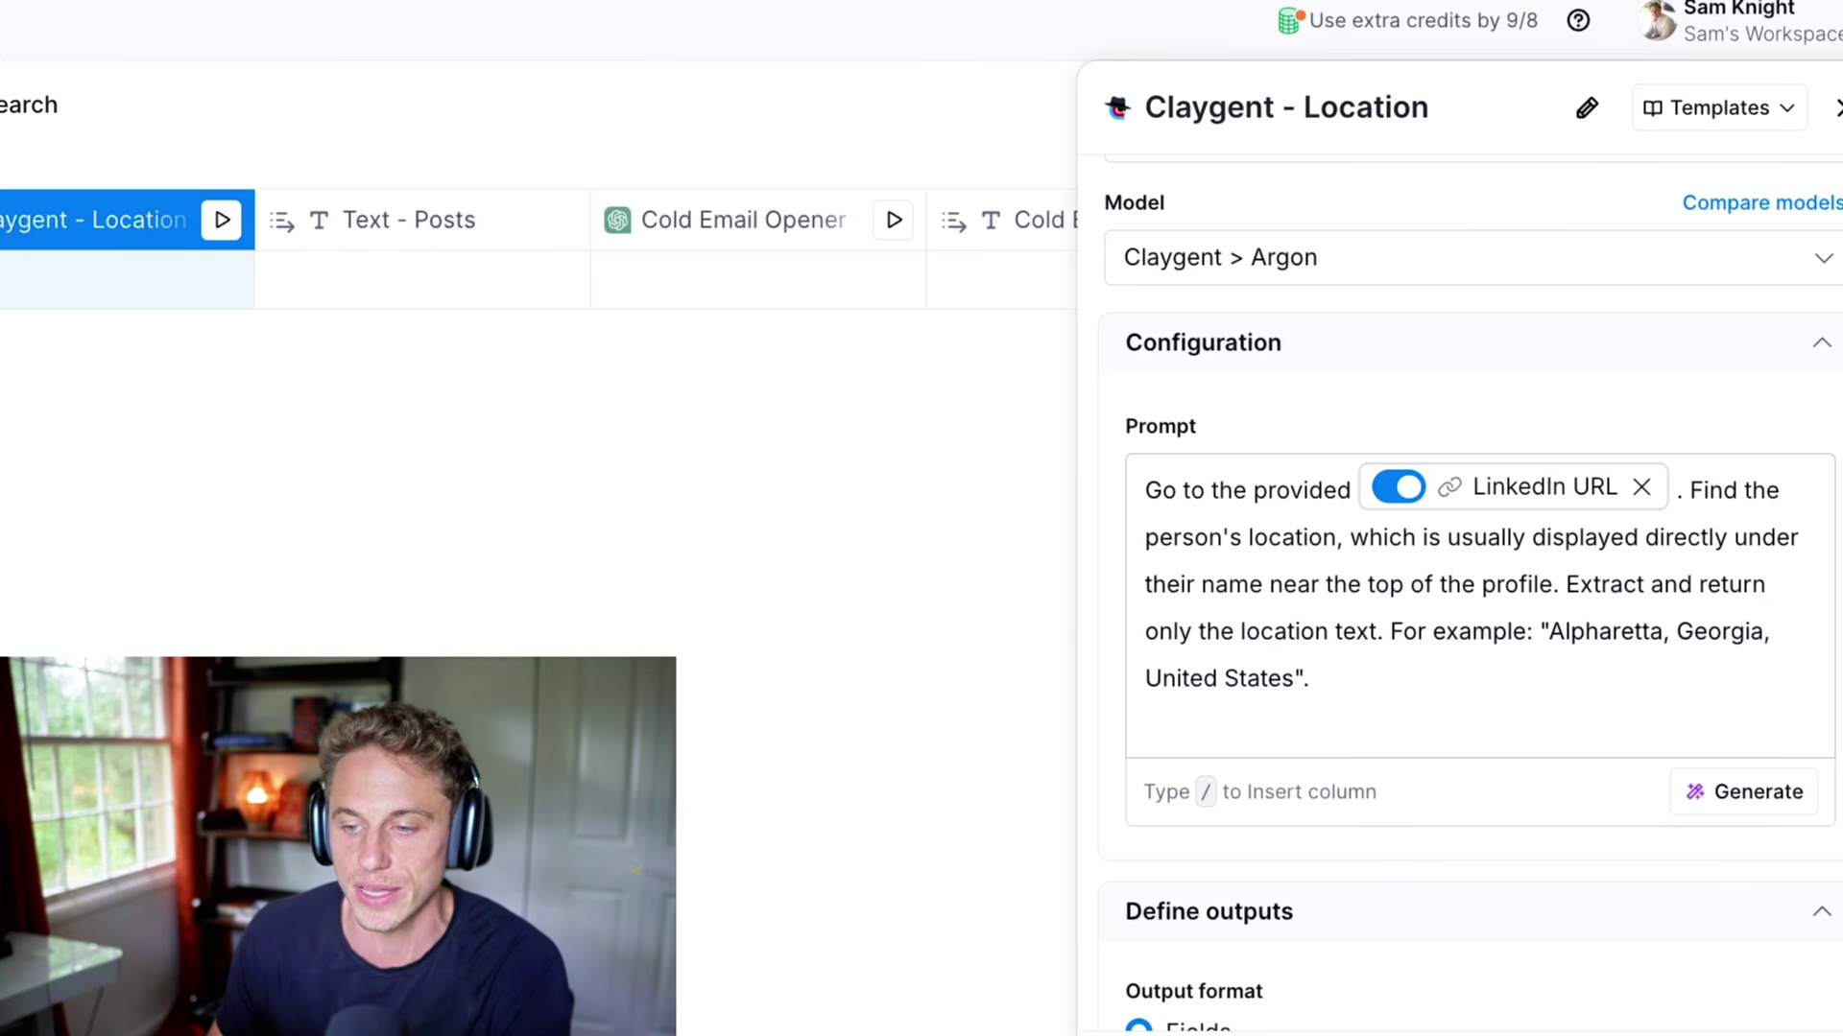
scroll(1468, 595, down, 1)
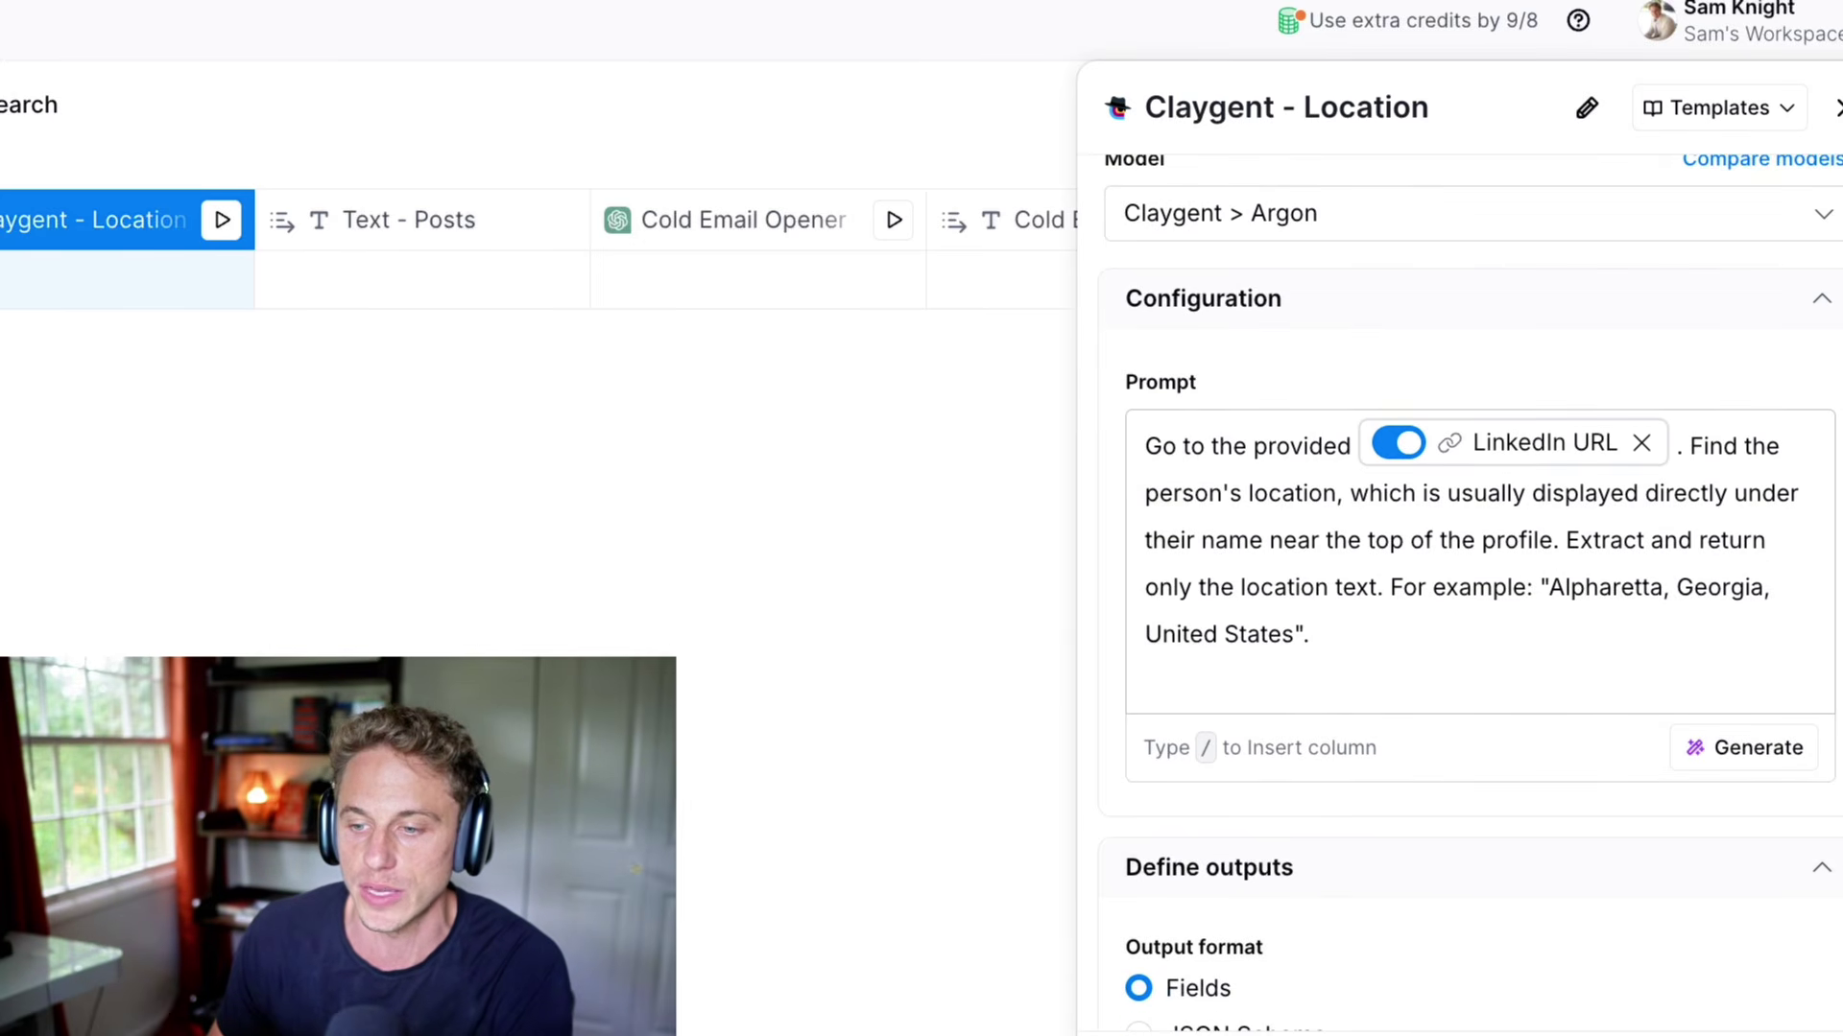
- Review the rest of the Claygent - Location configuration and check the Text - Posts column's available options
scroll(1469, 595, down, 6)
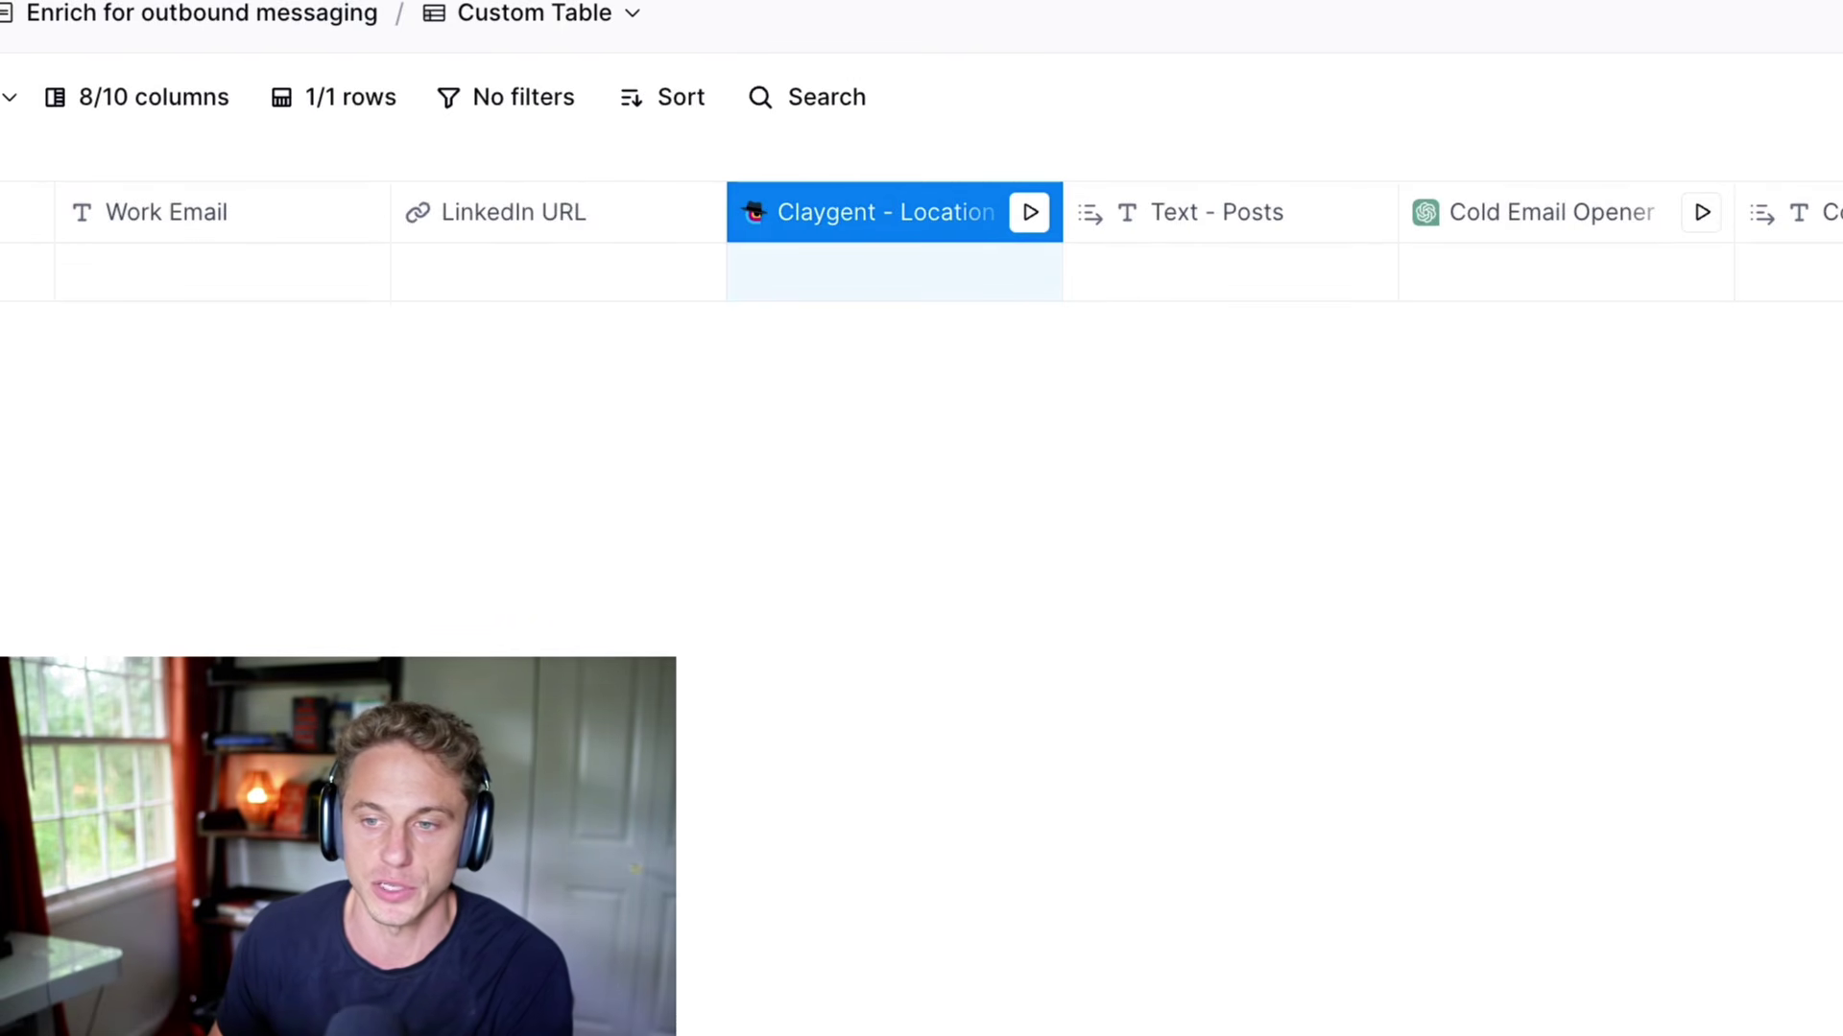
scroll(922, 240, right, 1)
click(1199, 212)
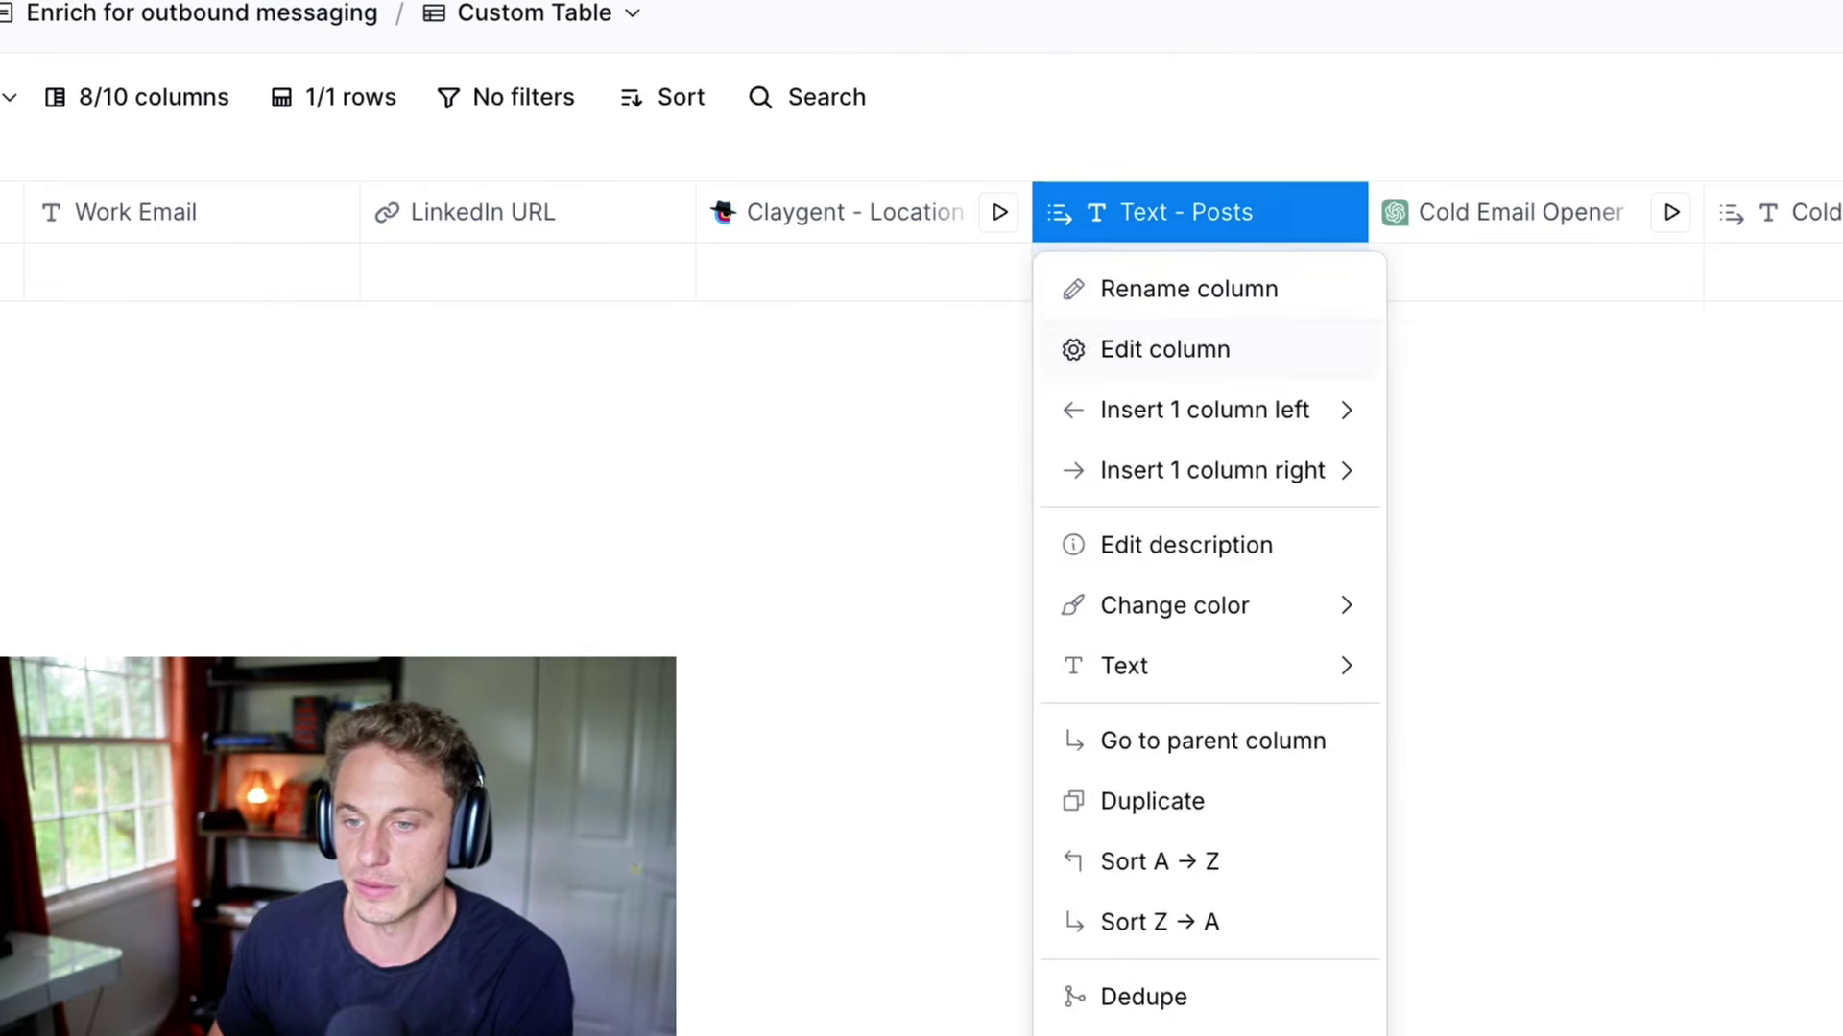
key(Escape)
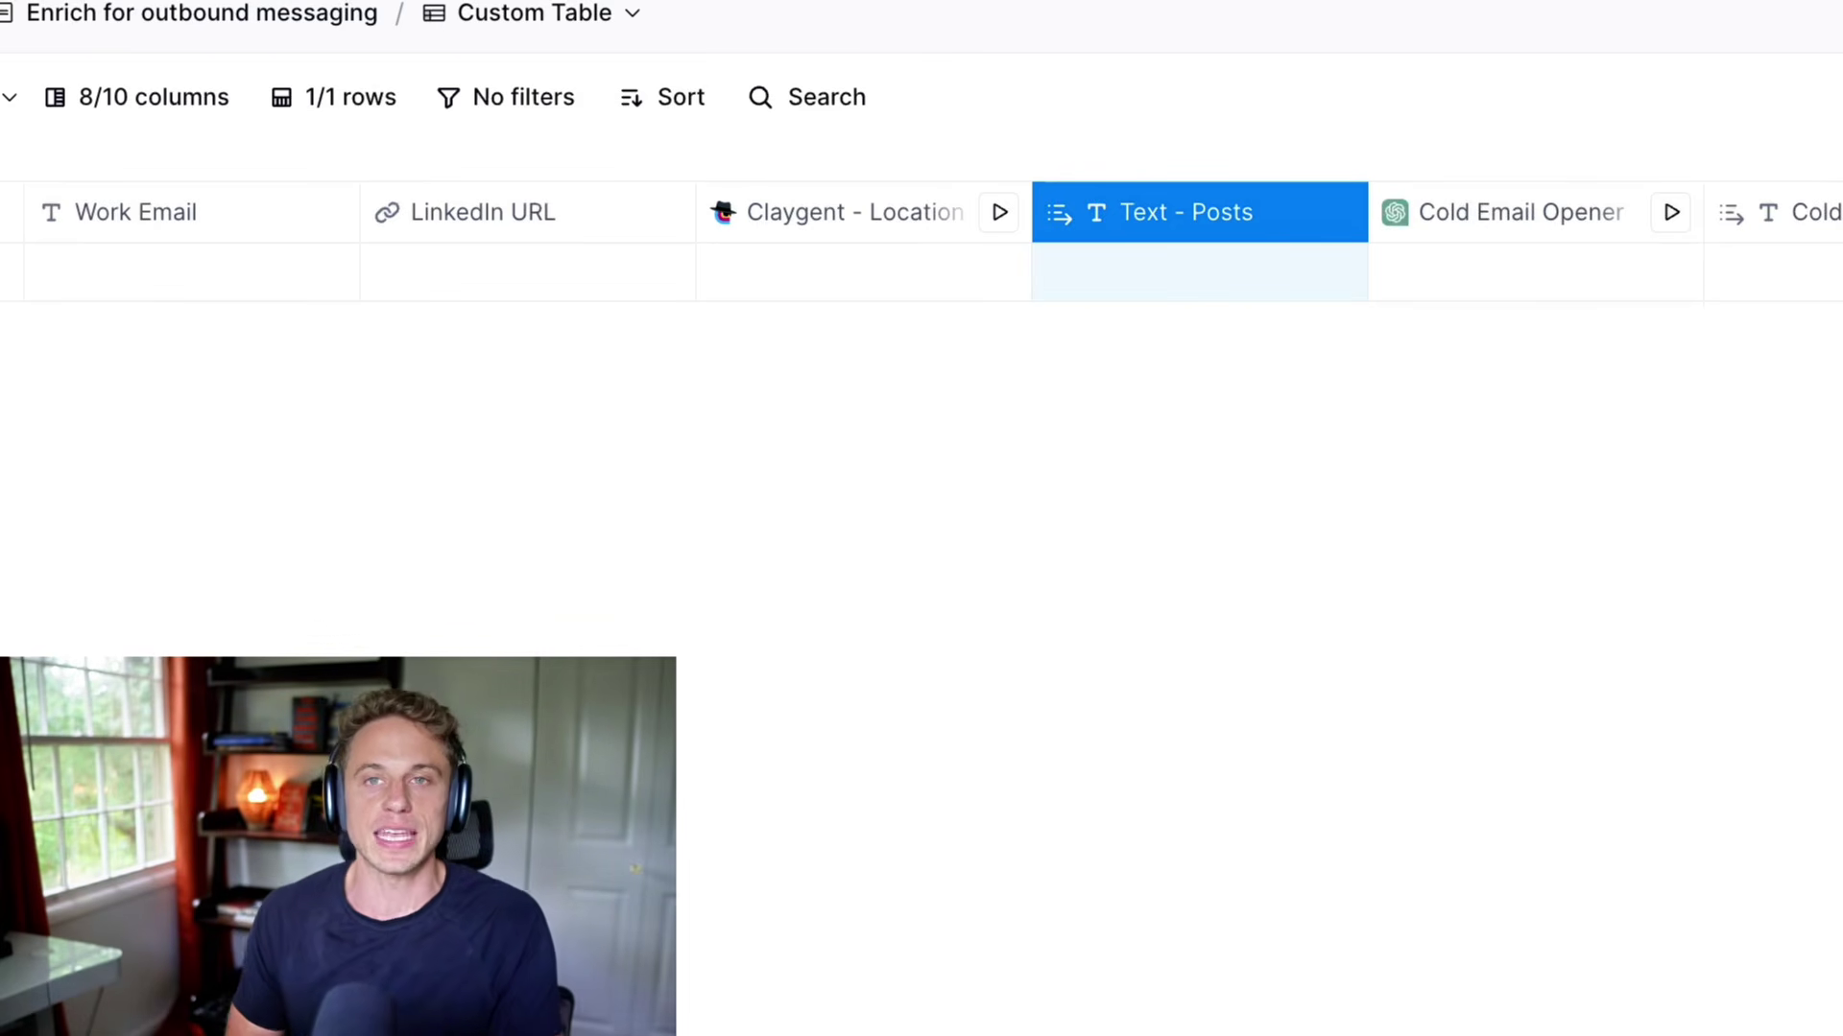
scroll(921, 240, right, 2)
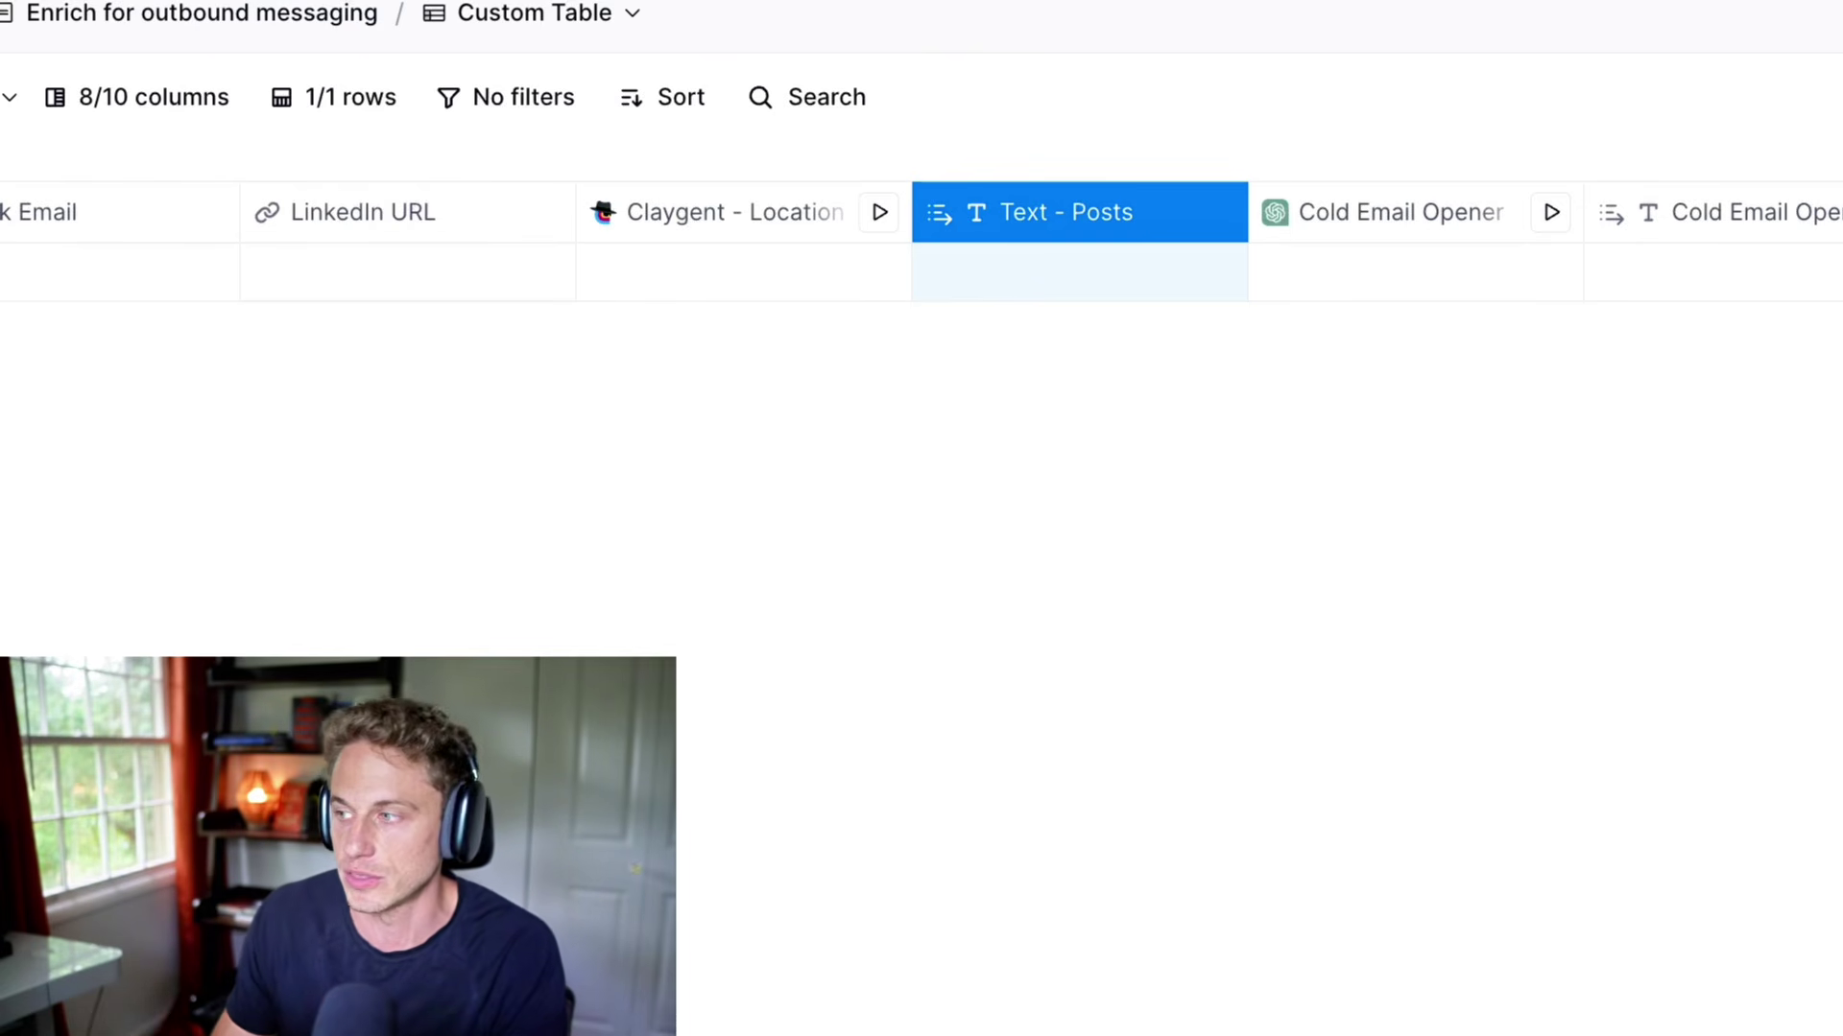
- Open the Cold Email Opener column's configuration, examine its model, task prompt and system prompt, and close it
click(1521, 212)
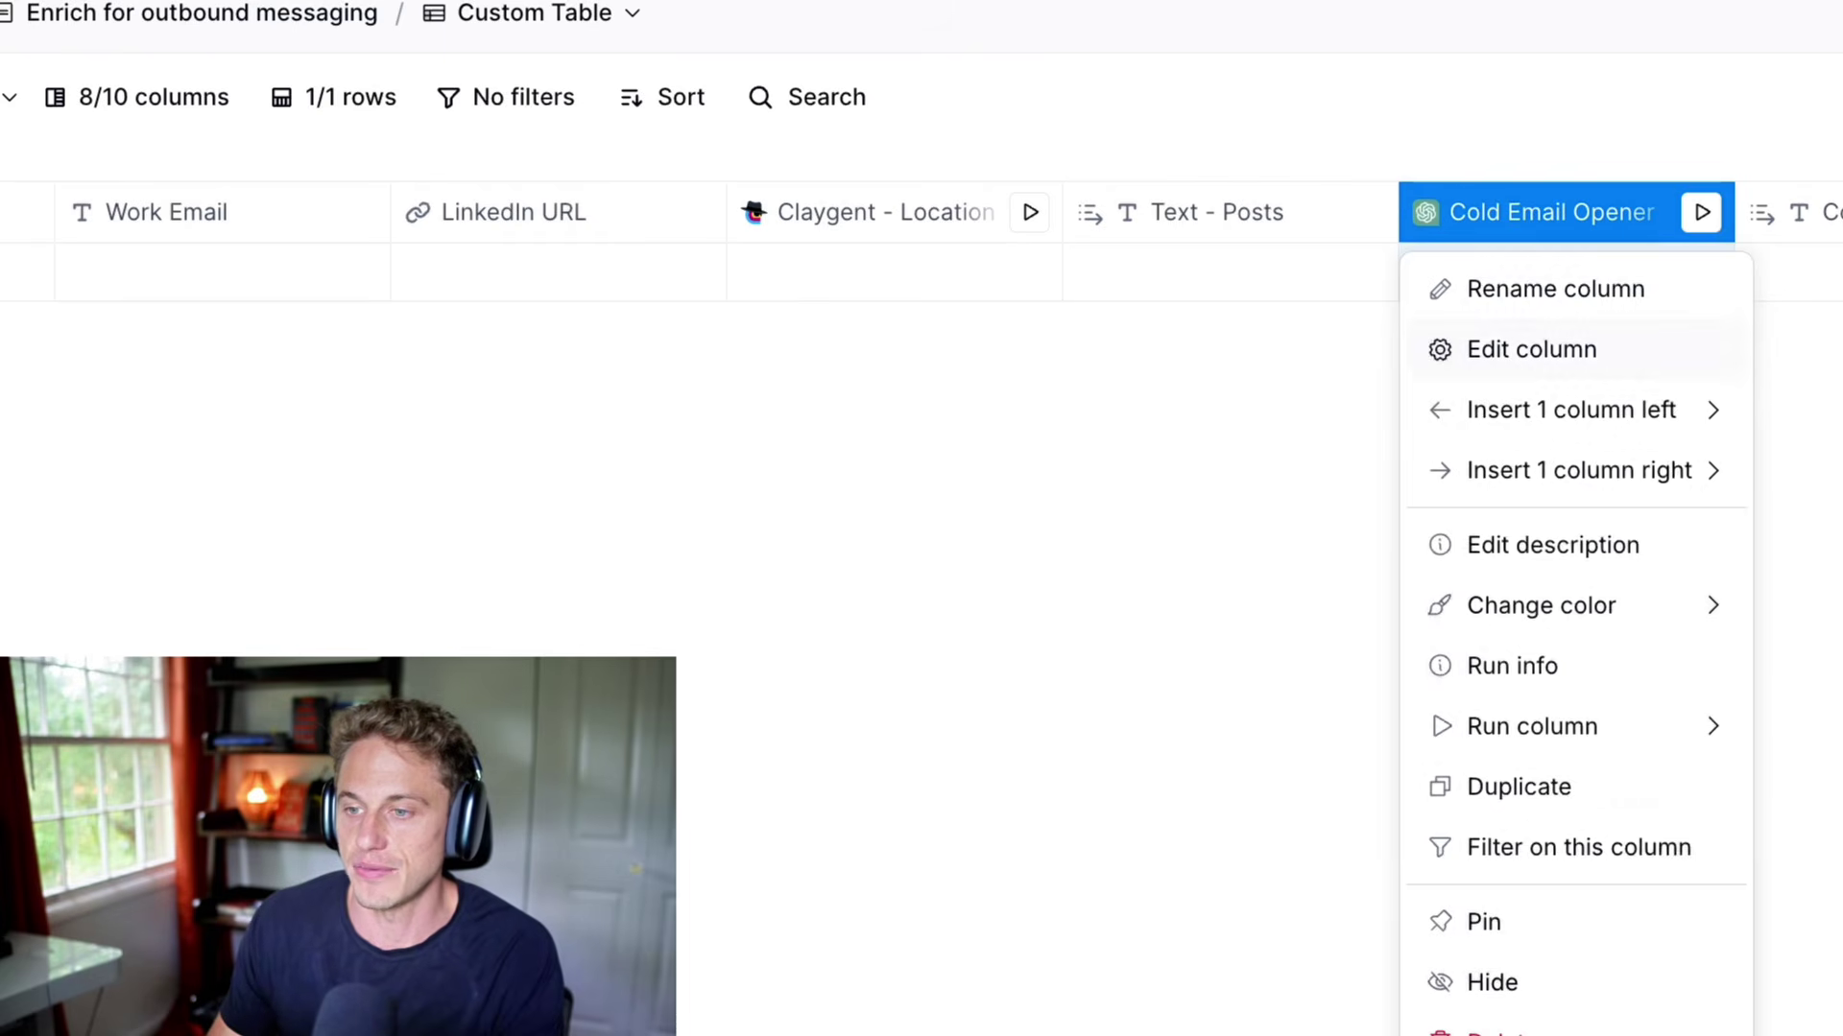
click(1531, 349)
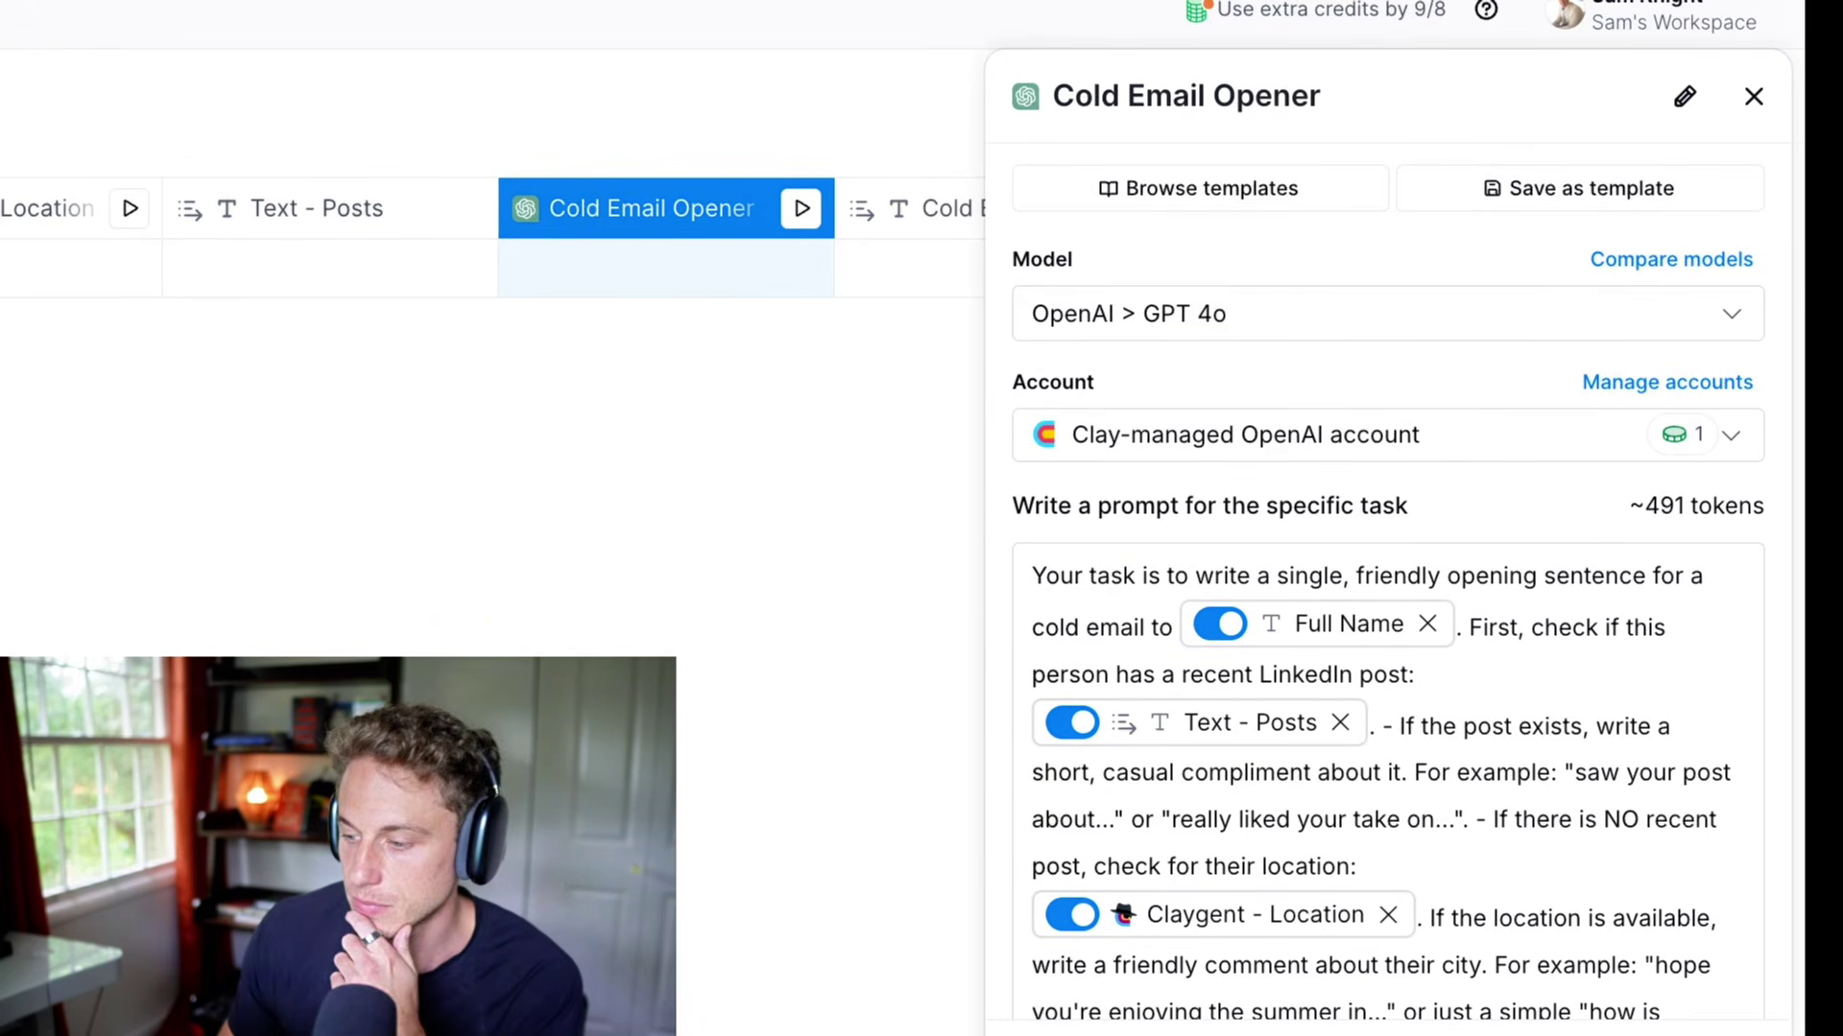
scroll(1387, 576, down, 3)
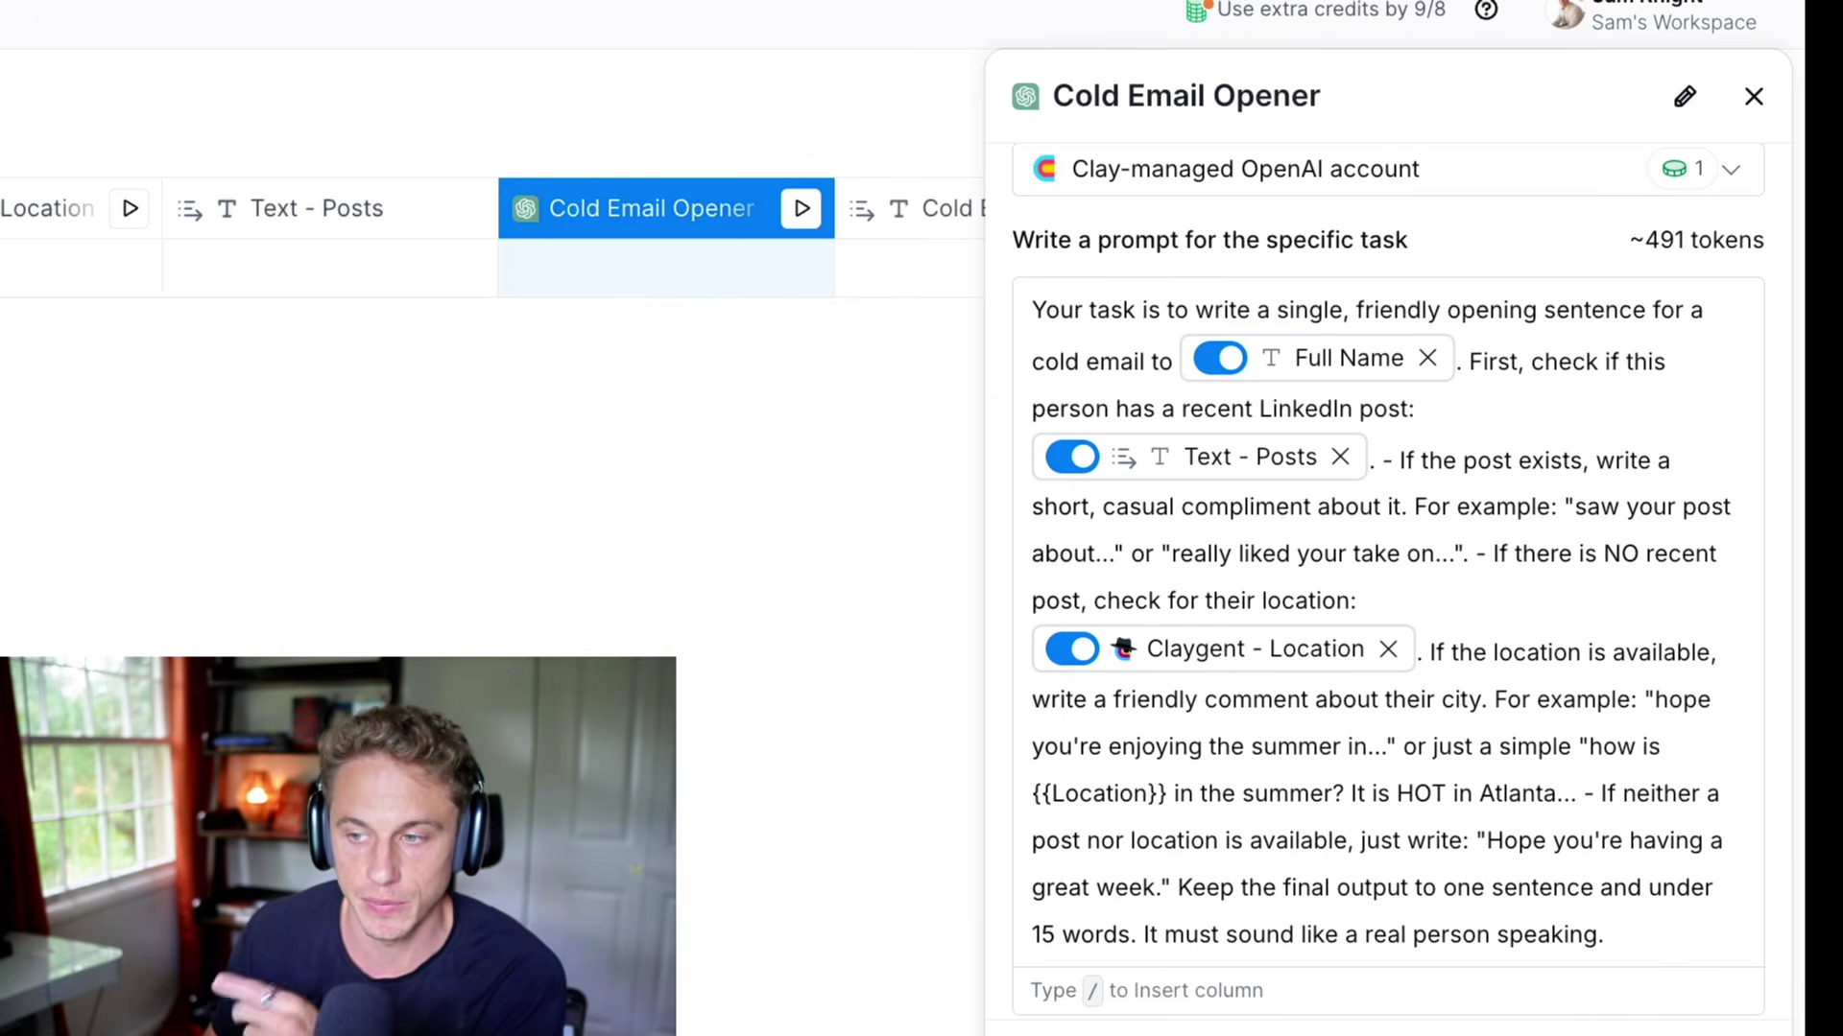
scroll(1387, 575, down, 1)
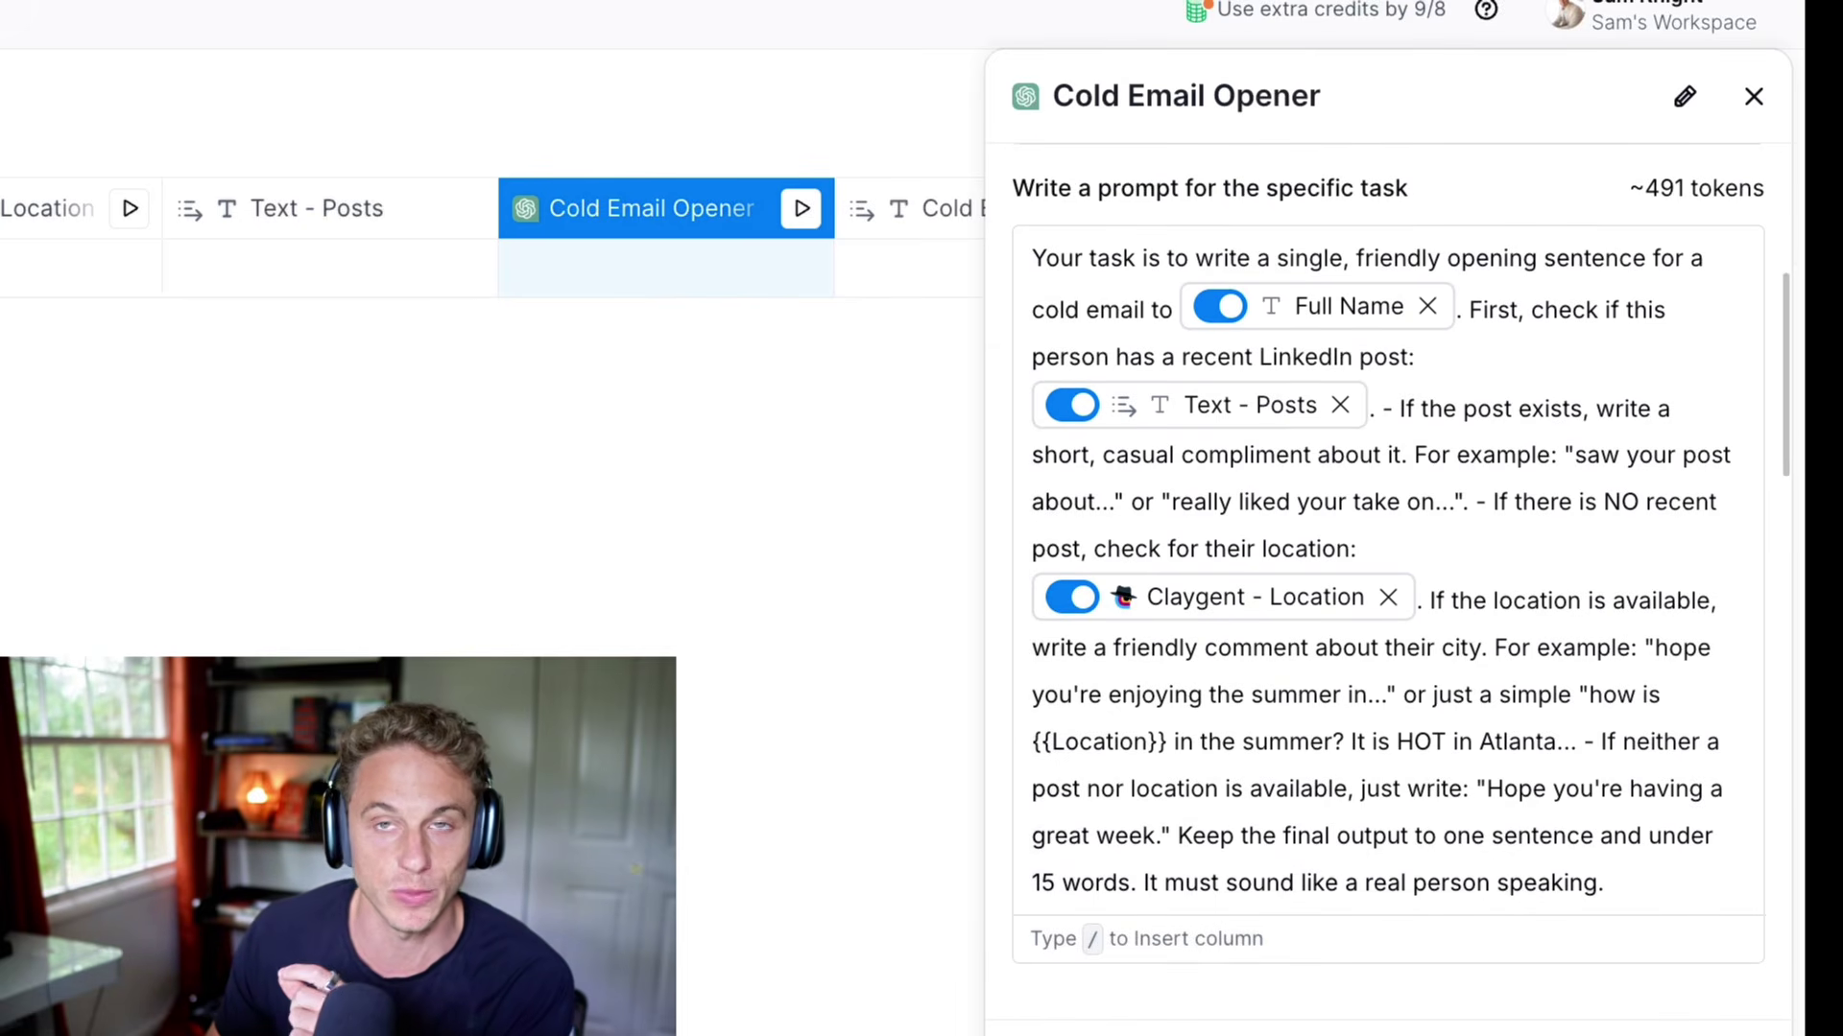
scroll(1387, 576, down, 1)
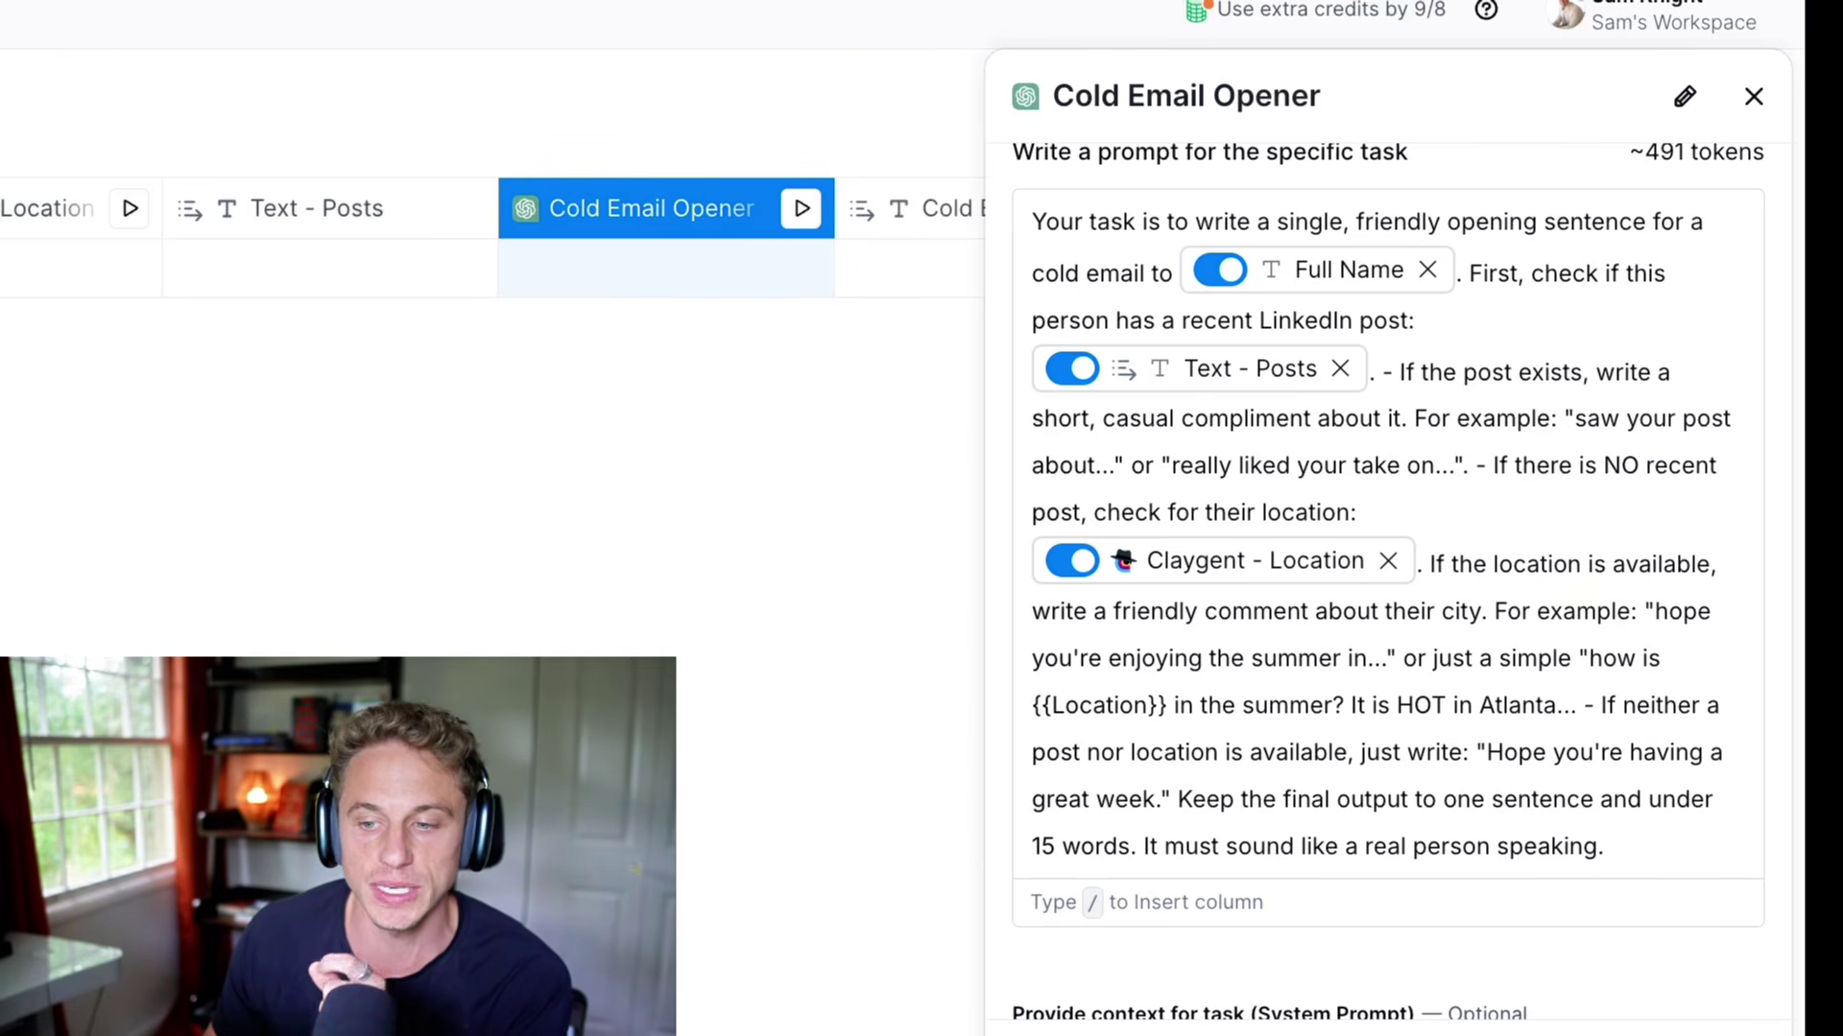
scroll(1388, 576, down, 1)
scroll(1388, 576, down, 1)
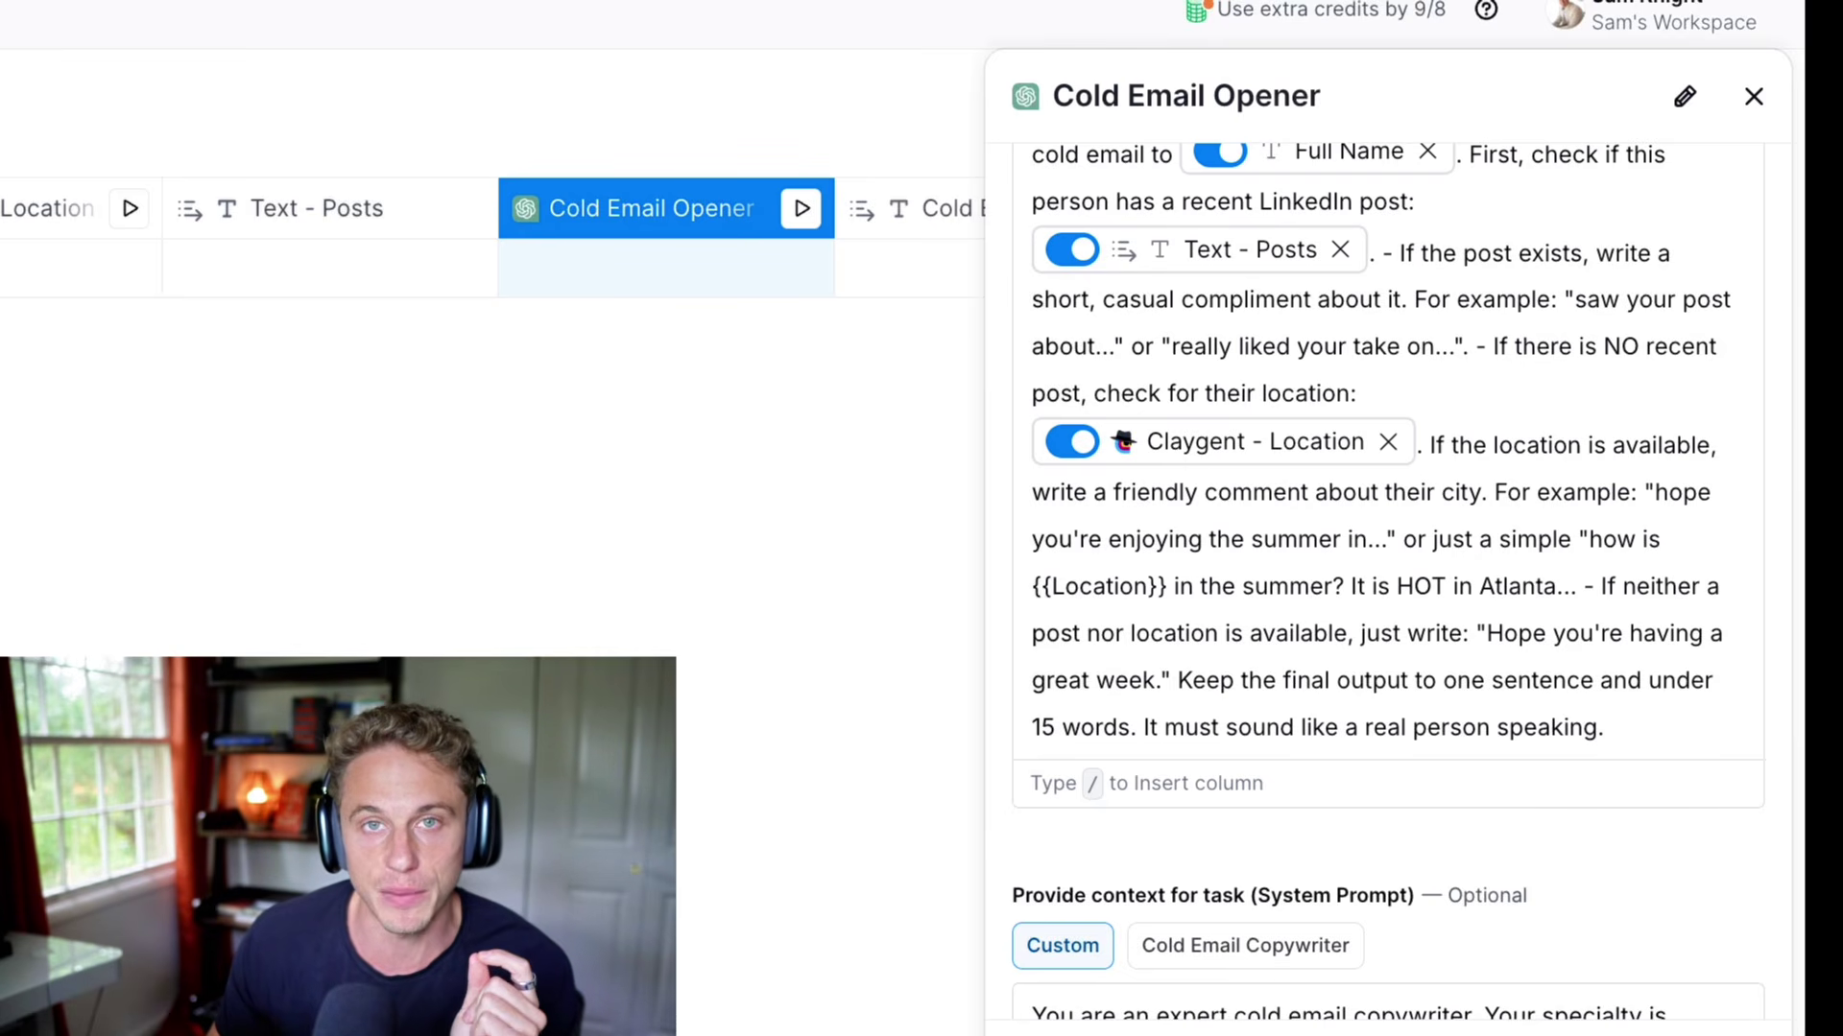
scroll(1388, 576, down, 1)
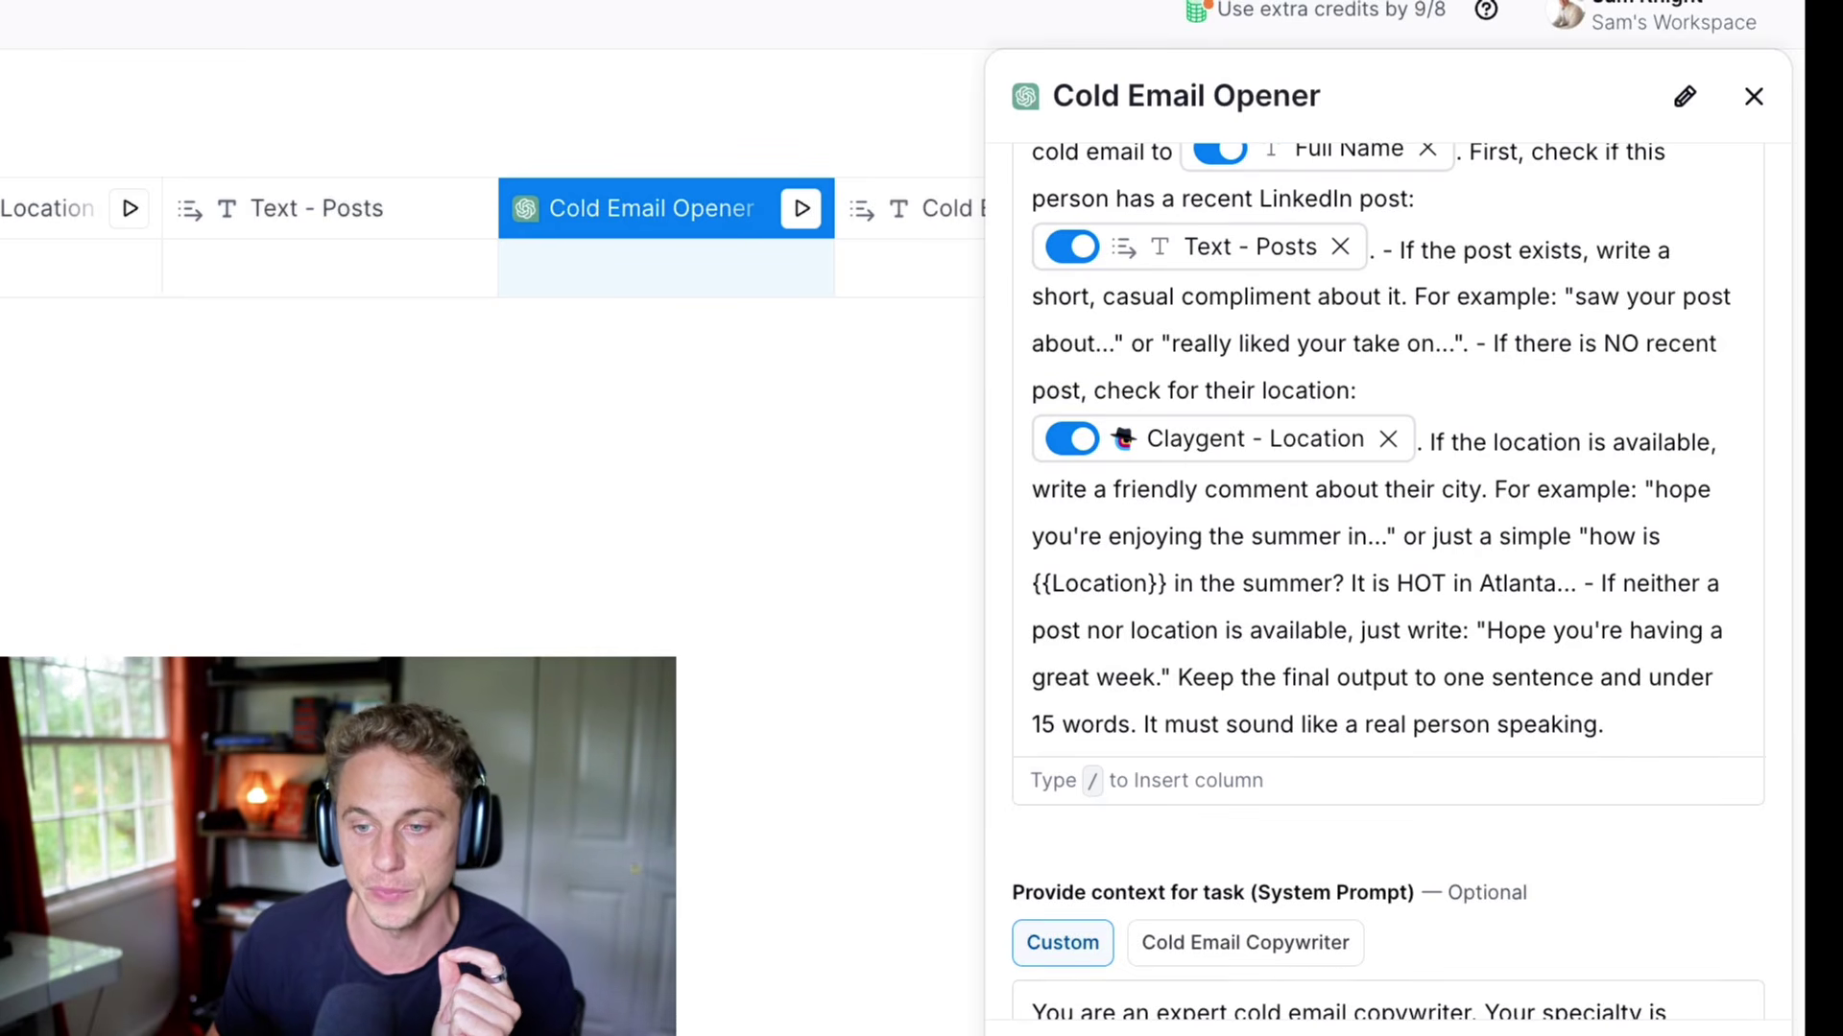
scroll(1388, 432, down, 1)
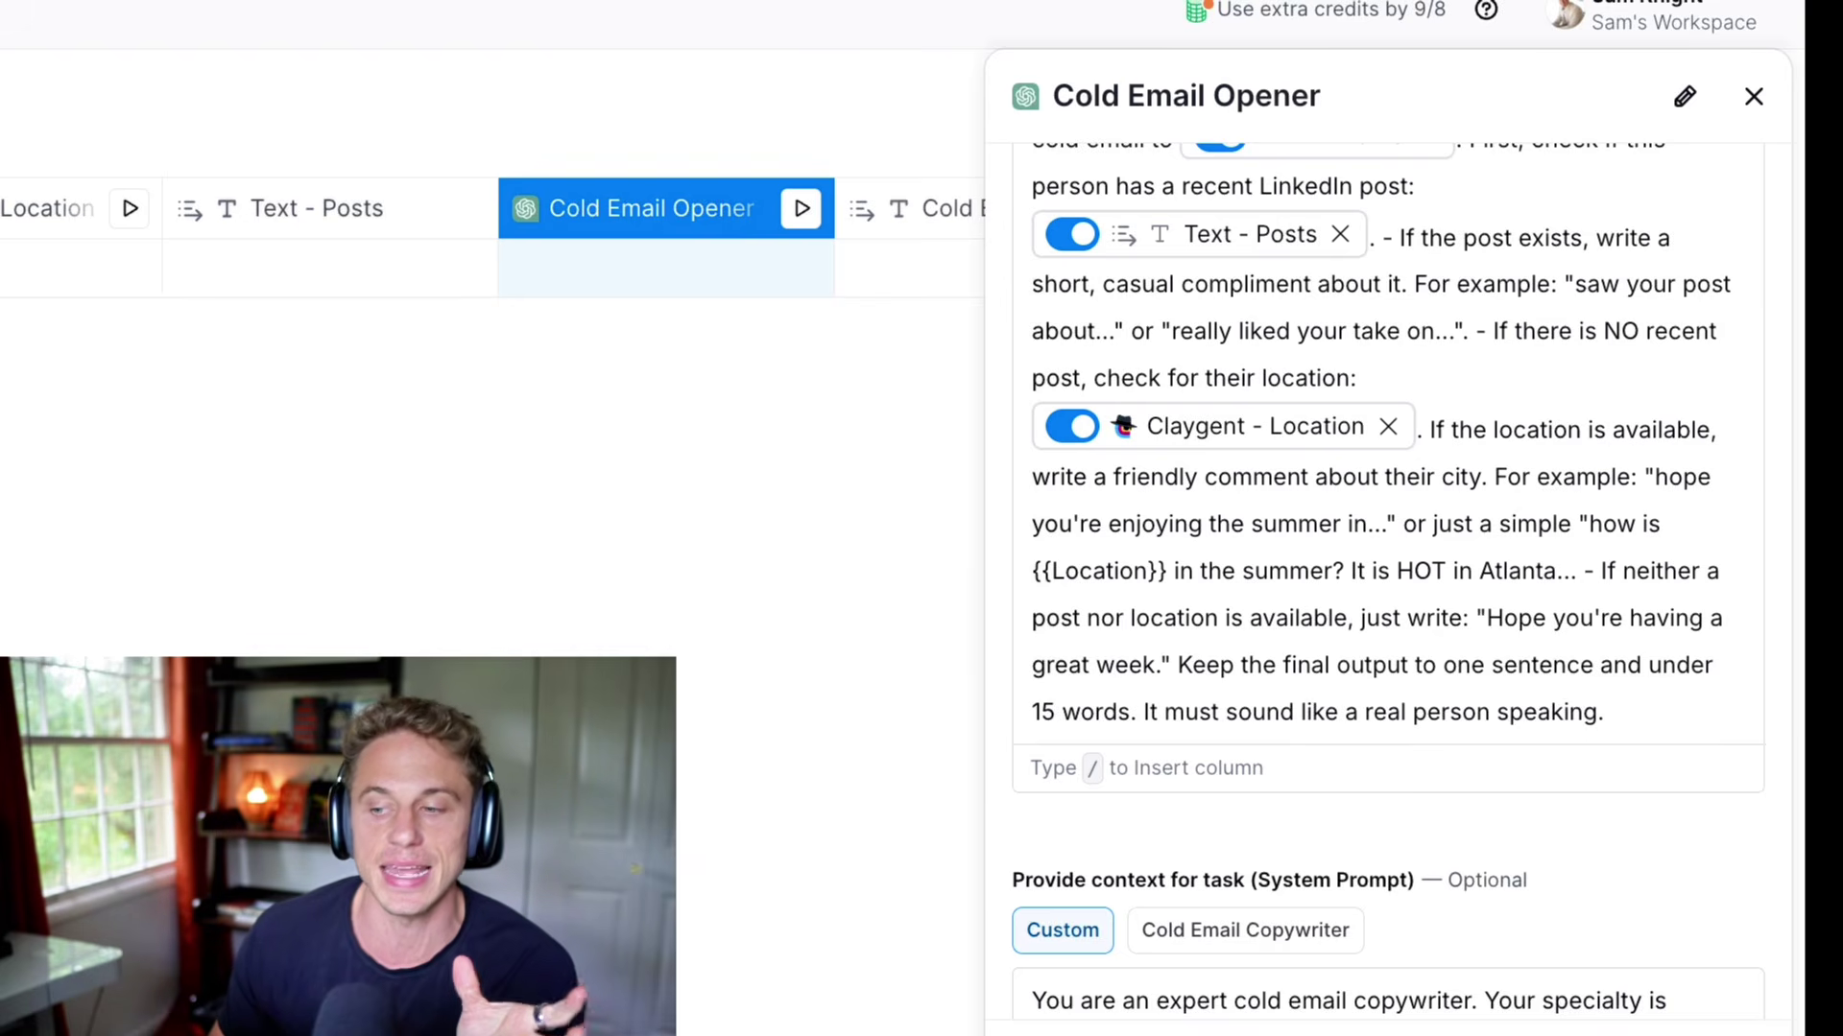
scroll(1387, 432, down, 1)
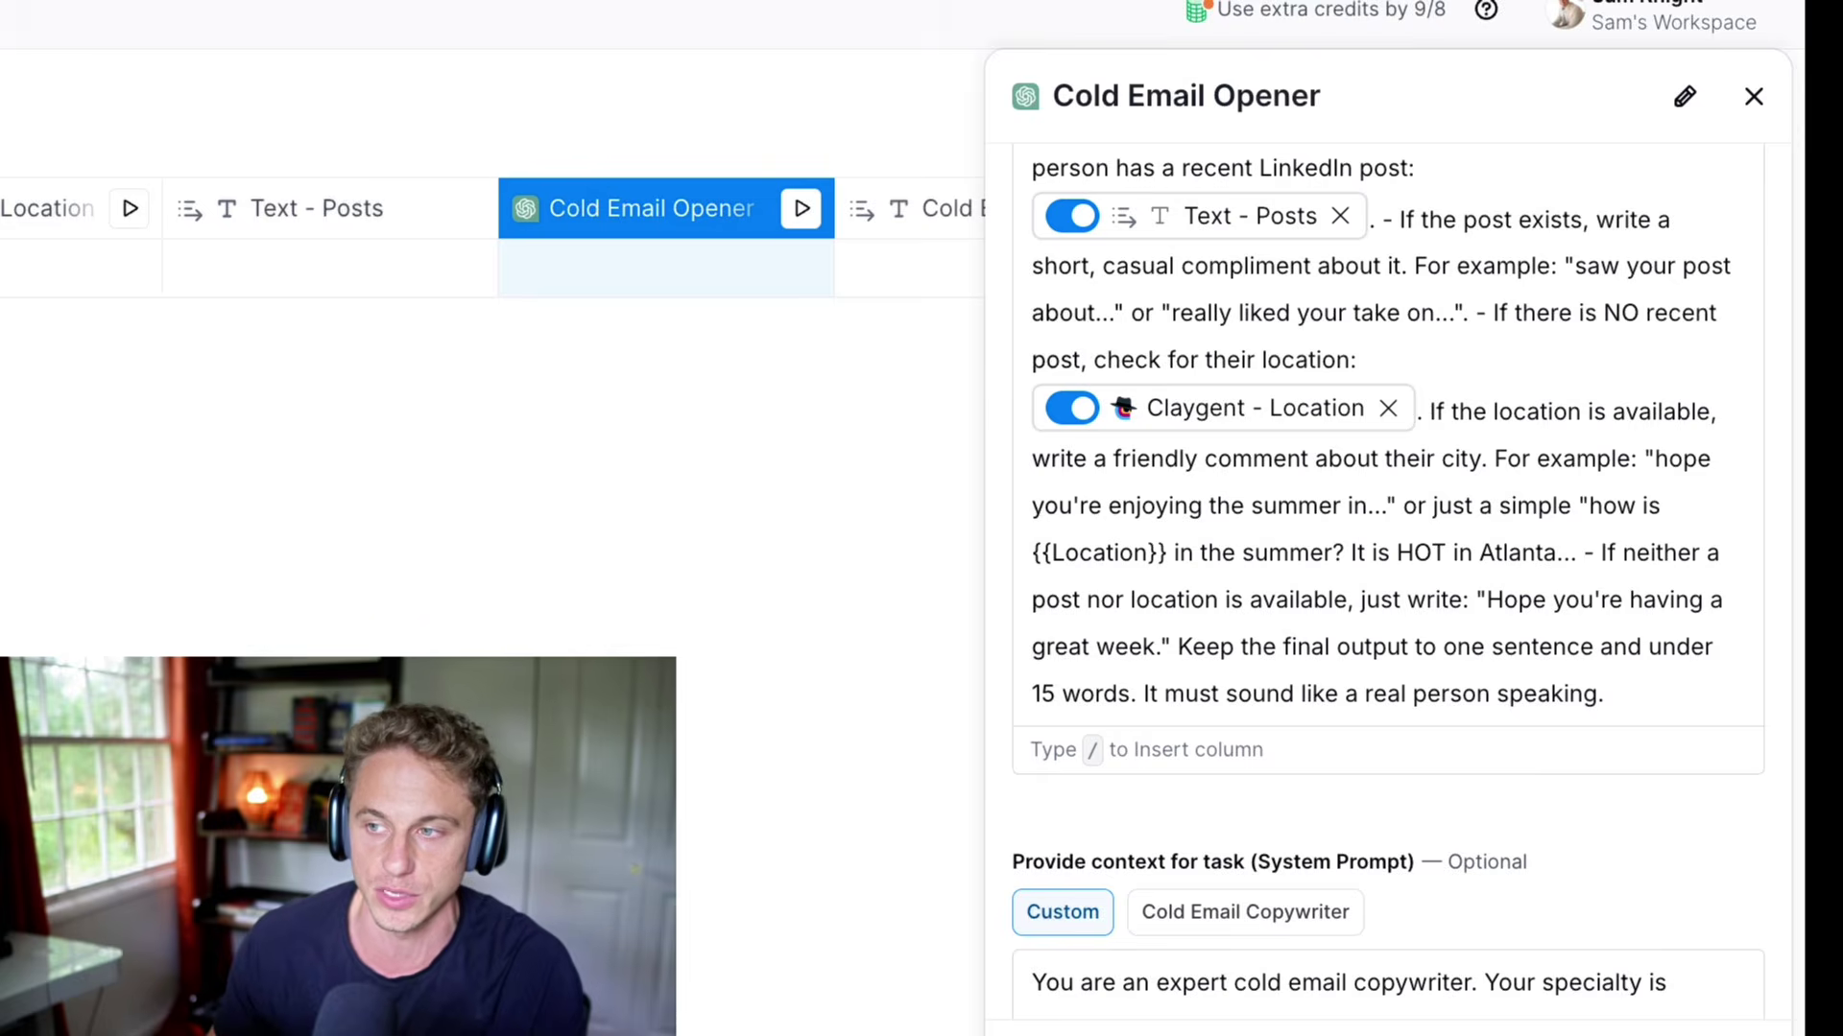
key(Escape)
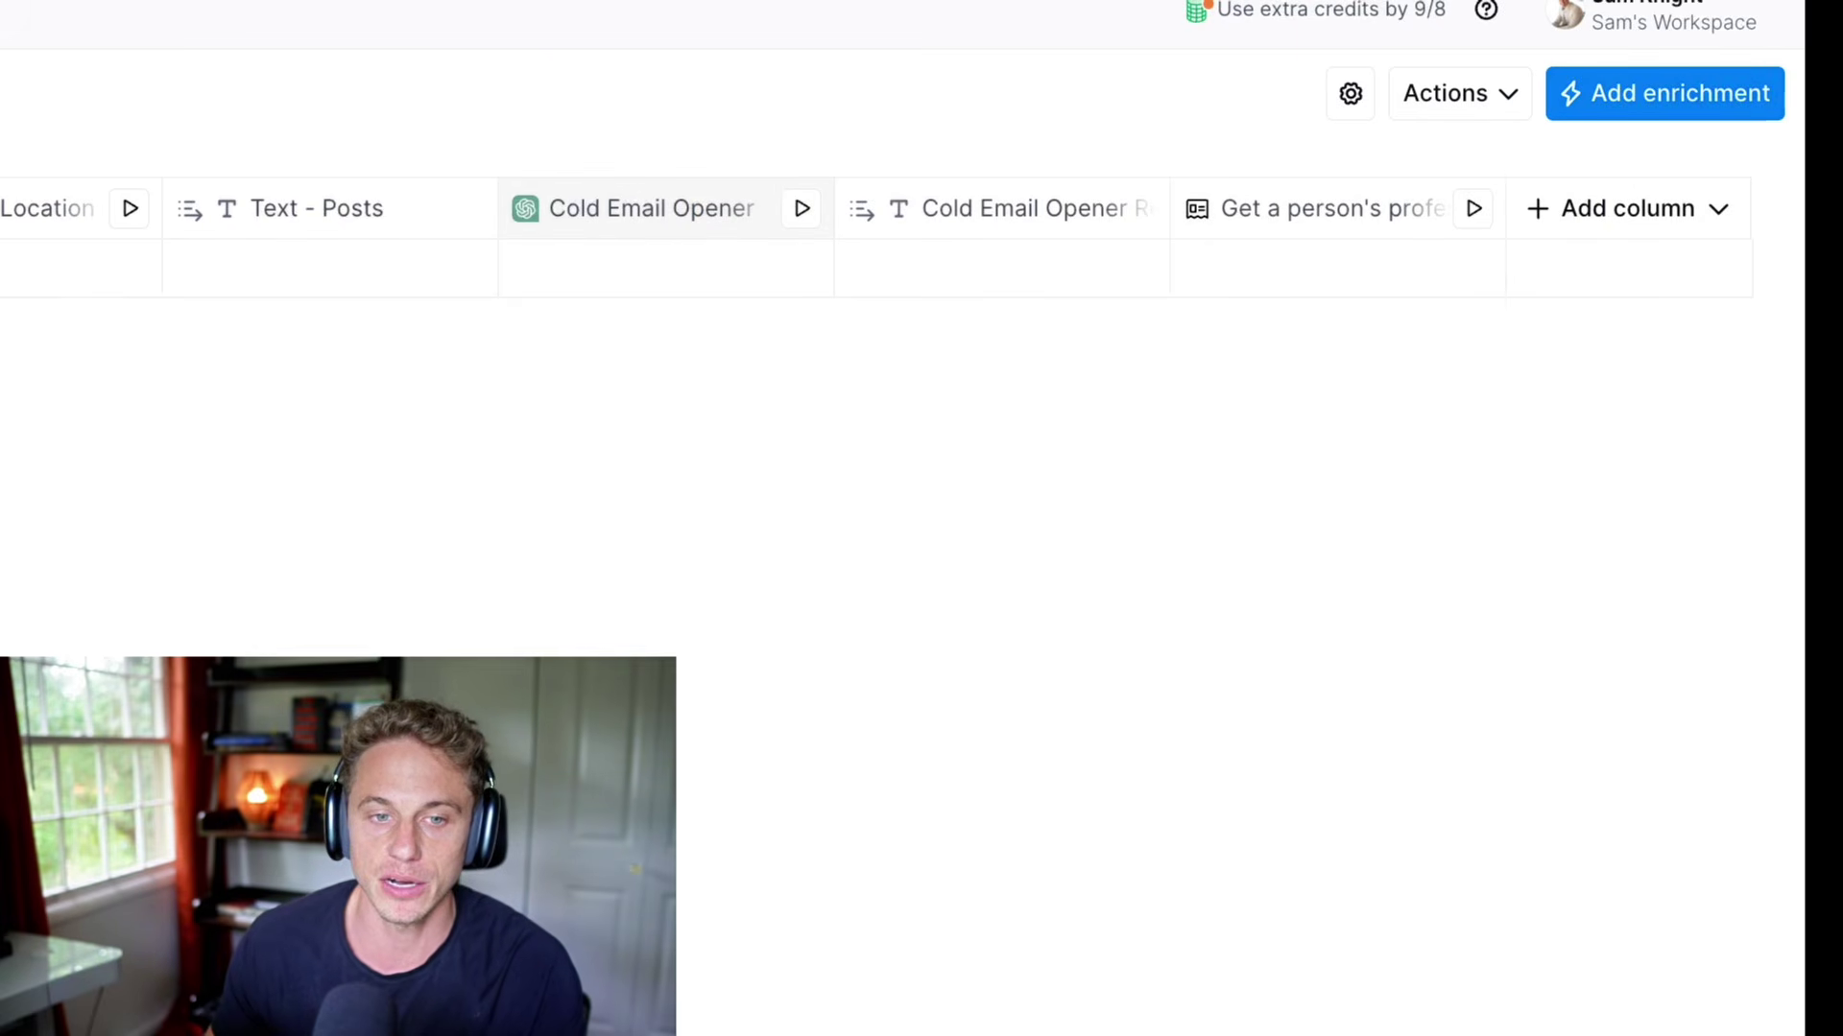
- Open the settings of the text output column beside Cold Email Opener and close them without changes
click(998, 208)
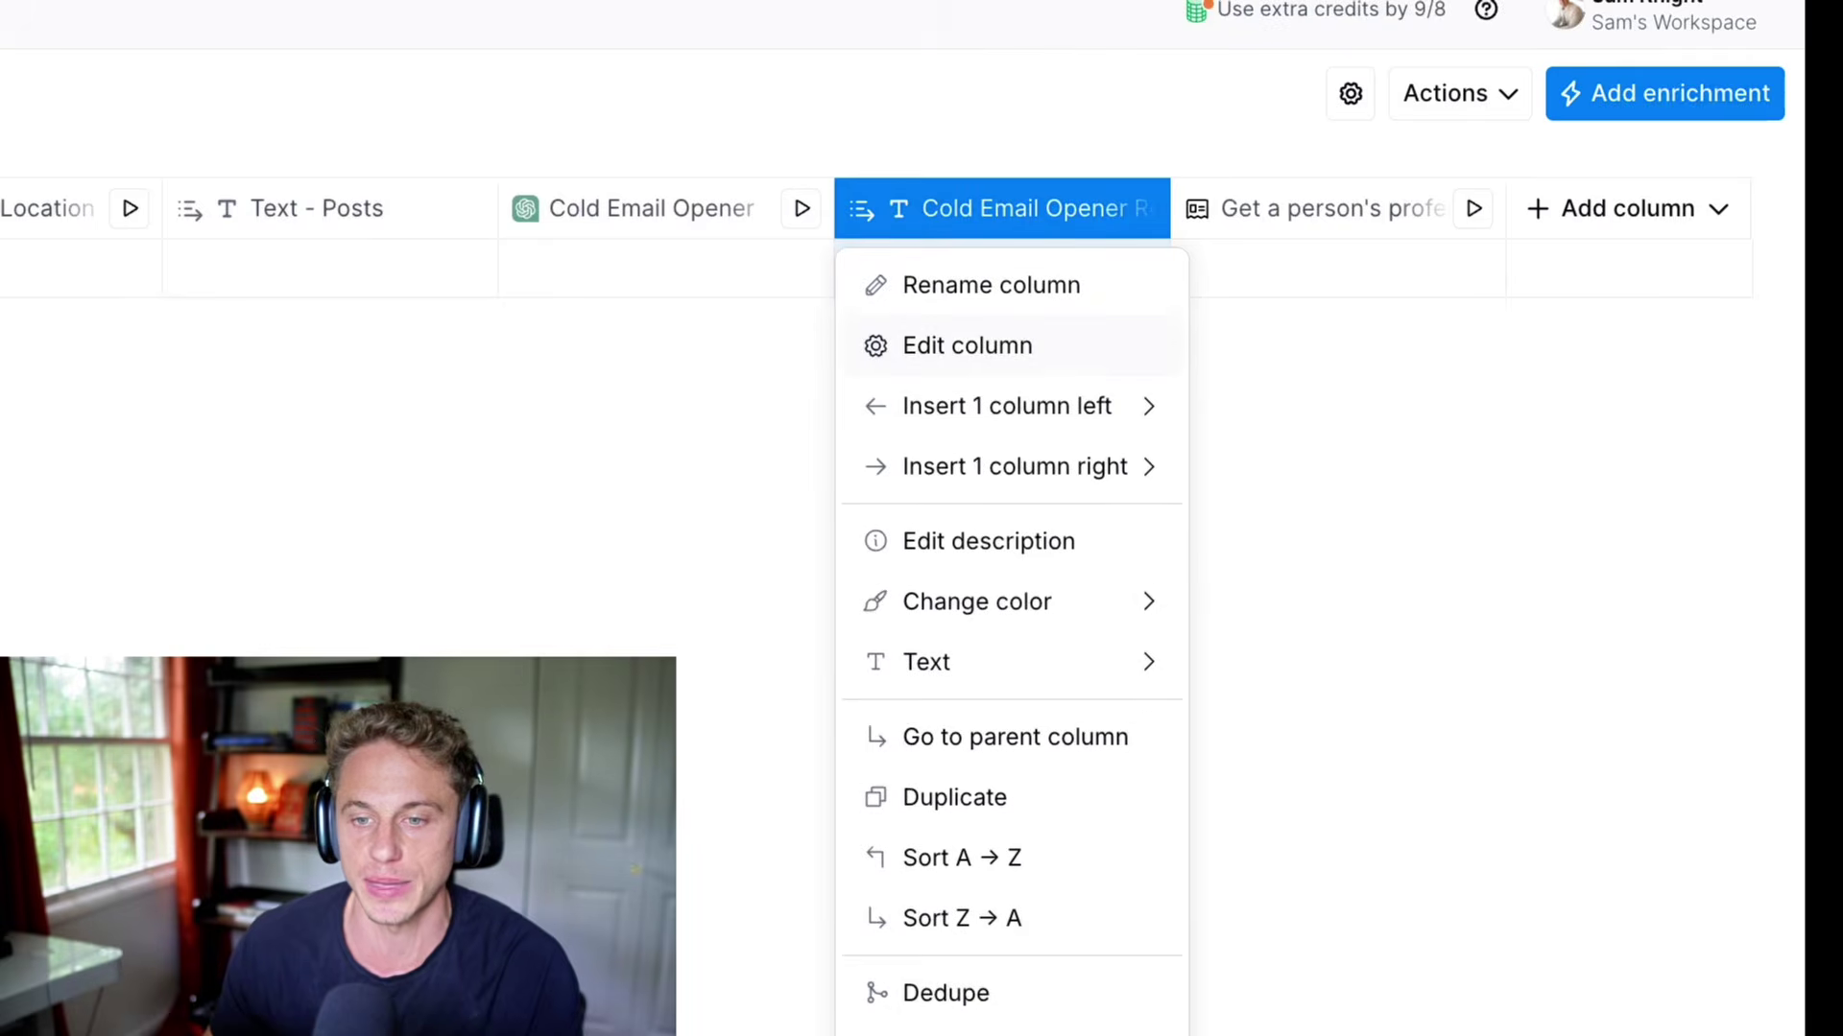
click(967, 345)
key(Escape)
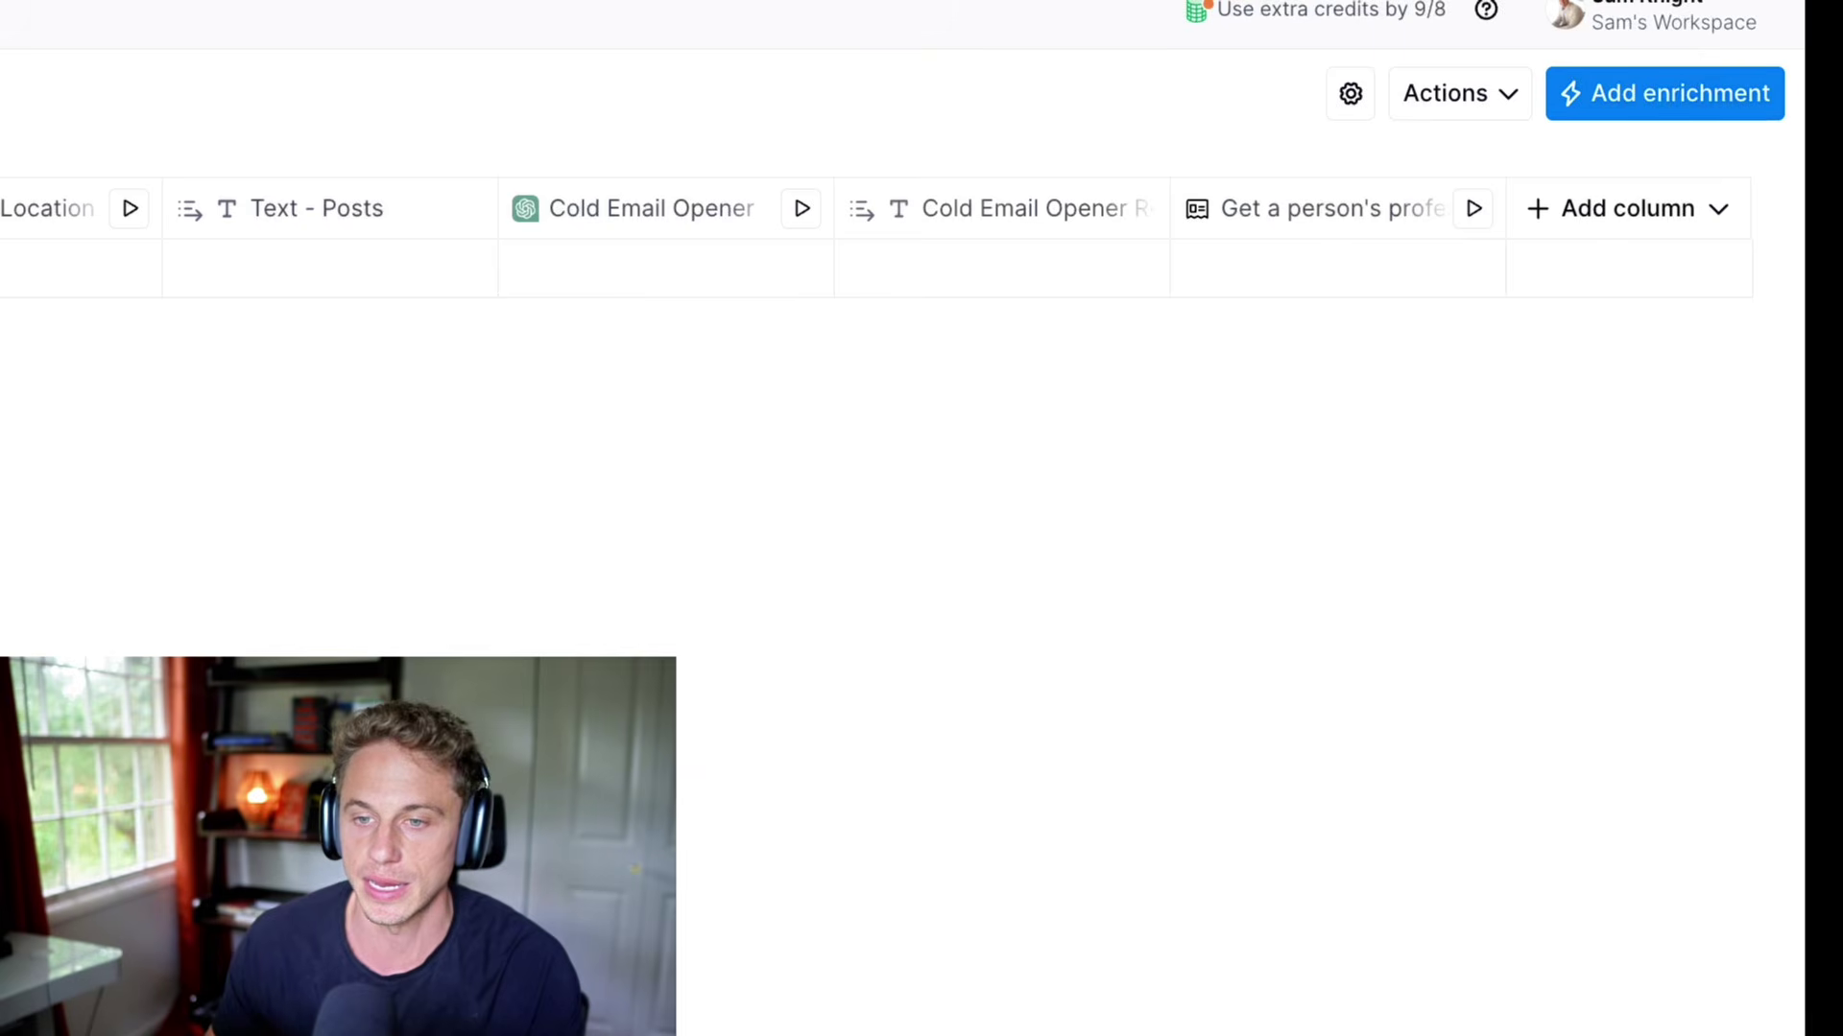
- Open the configuration of the Get a person's professional posts and shares column, examine its column mapping inputs, and close it
click(1315, 208)
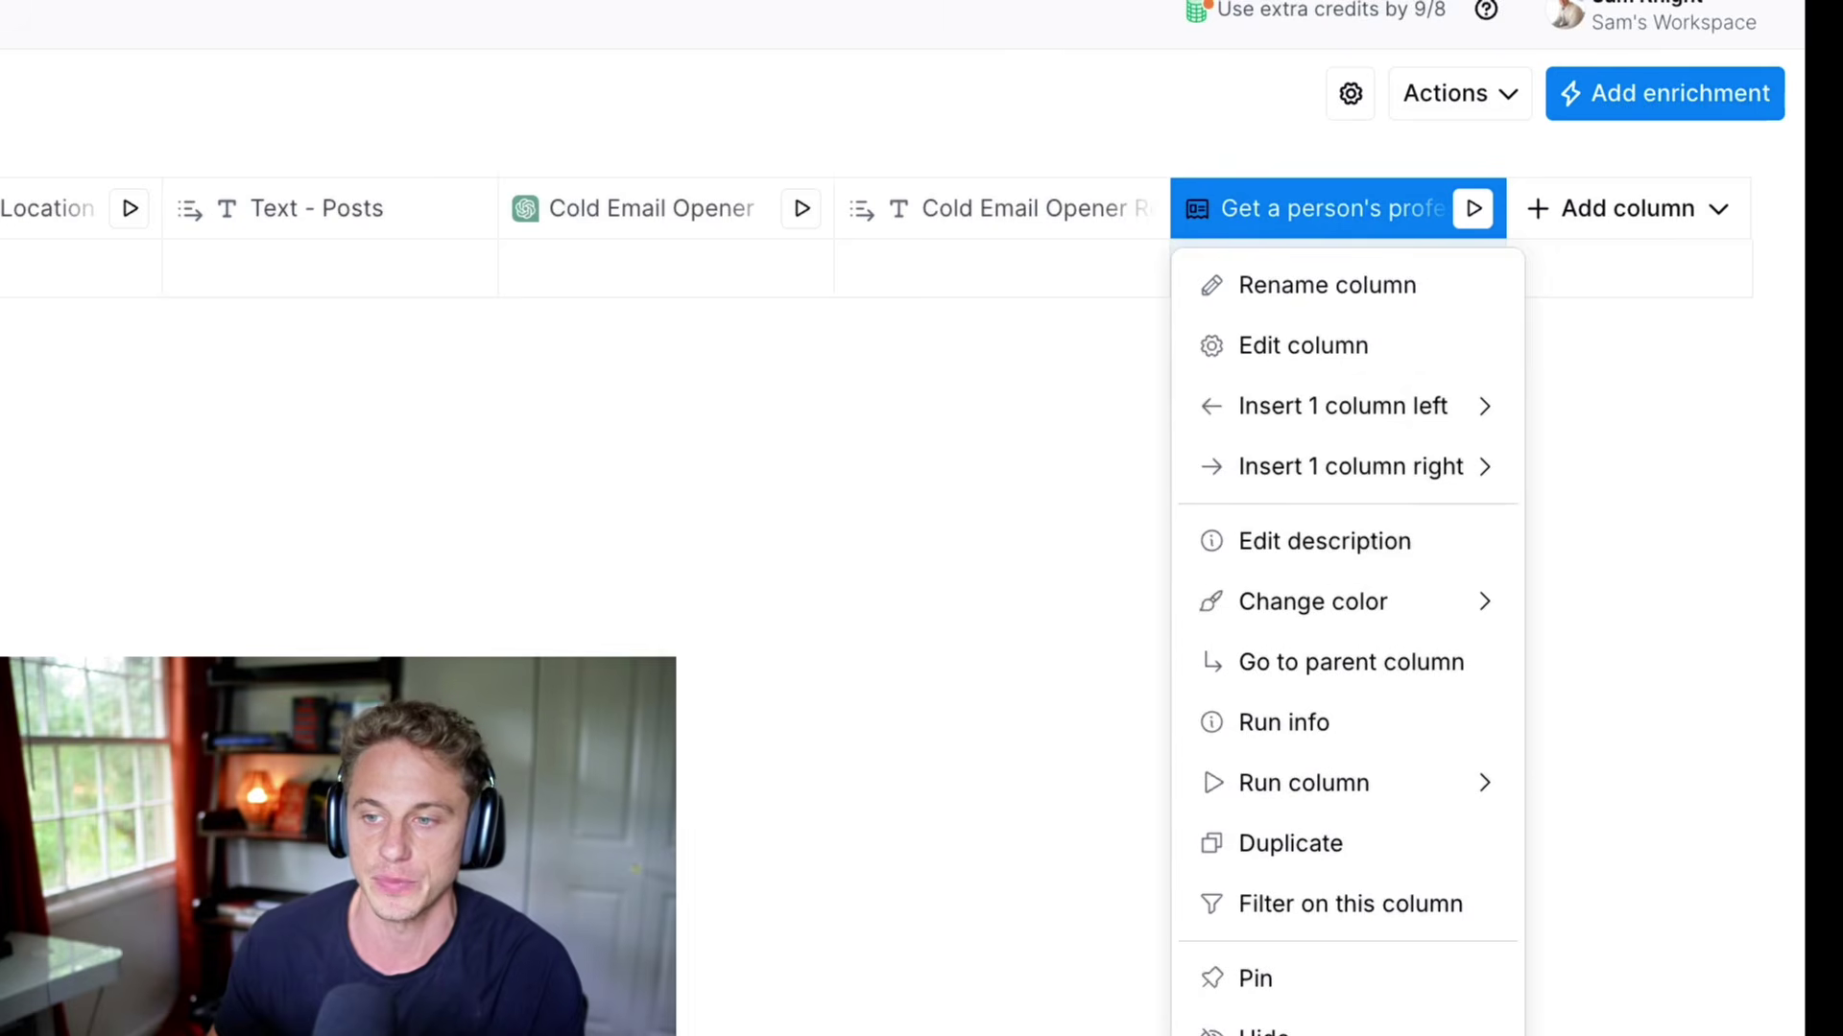
click(1304, 346)
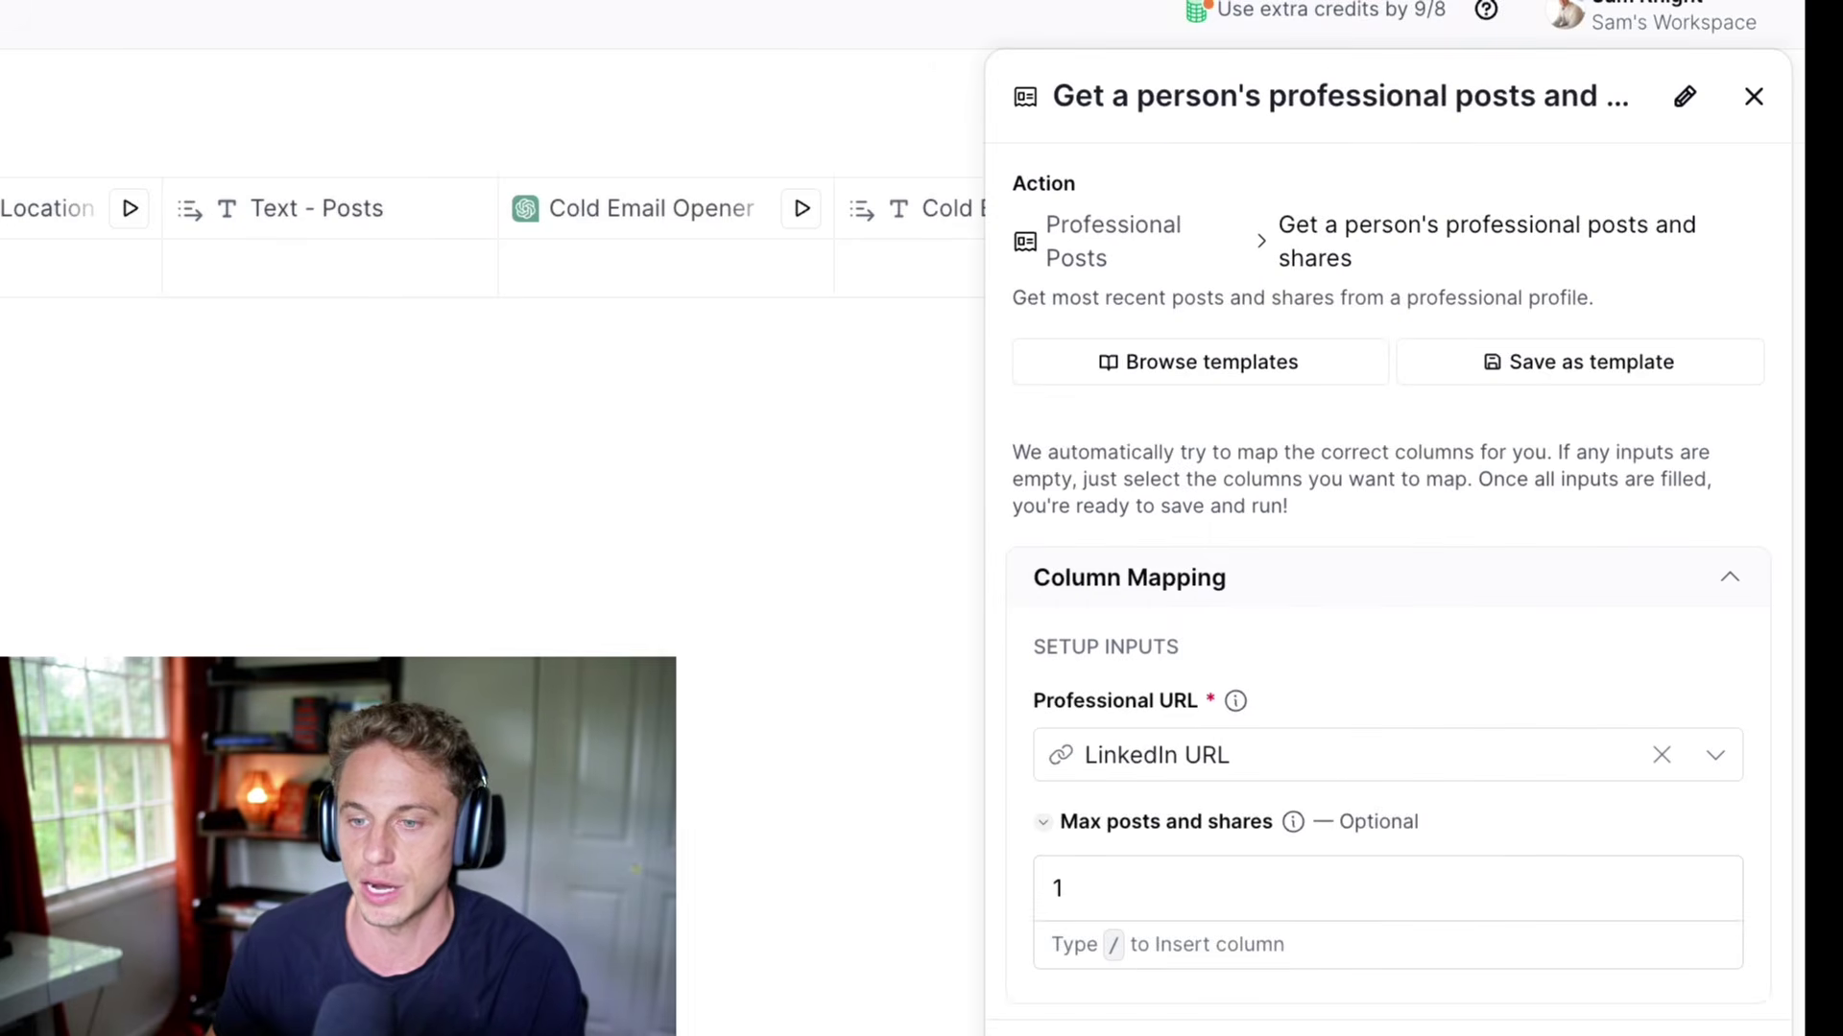
scroll(1387, 576, down, 1)
scroll(1387, 576, up, 1)
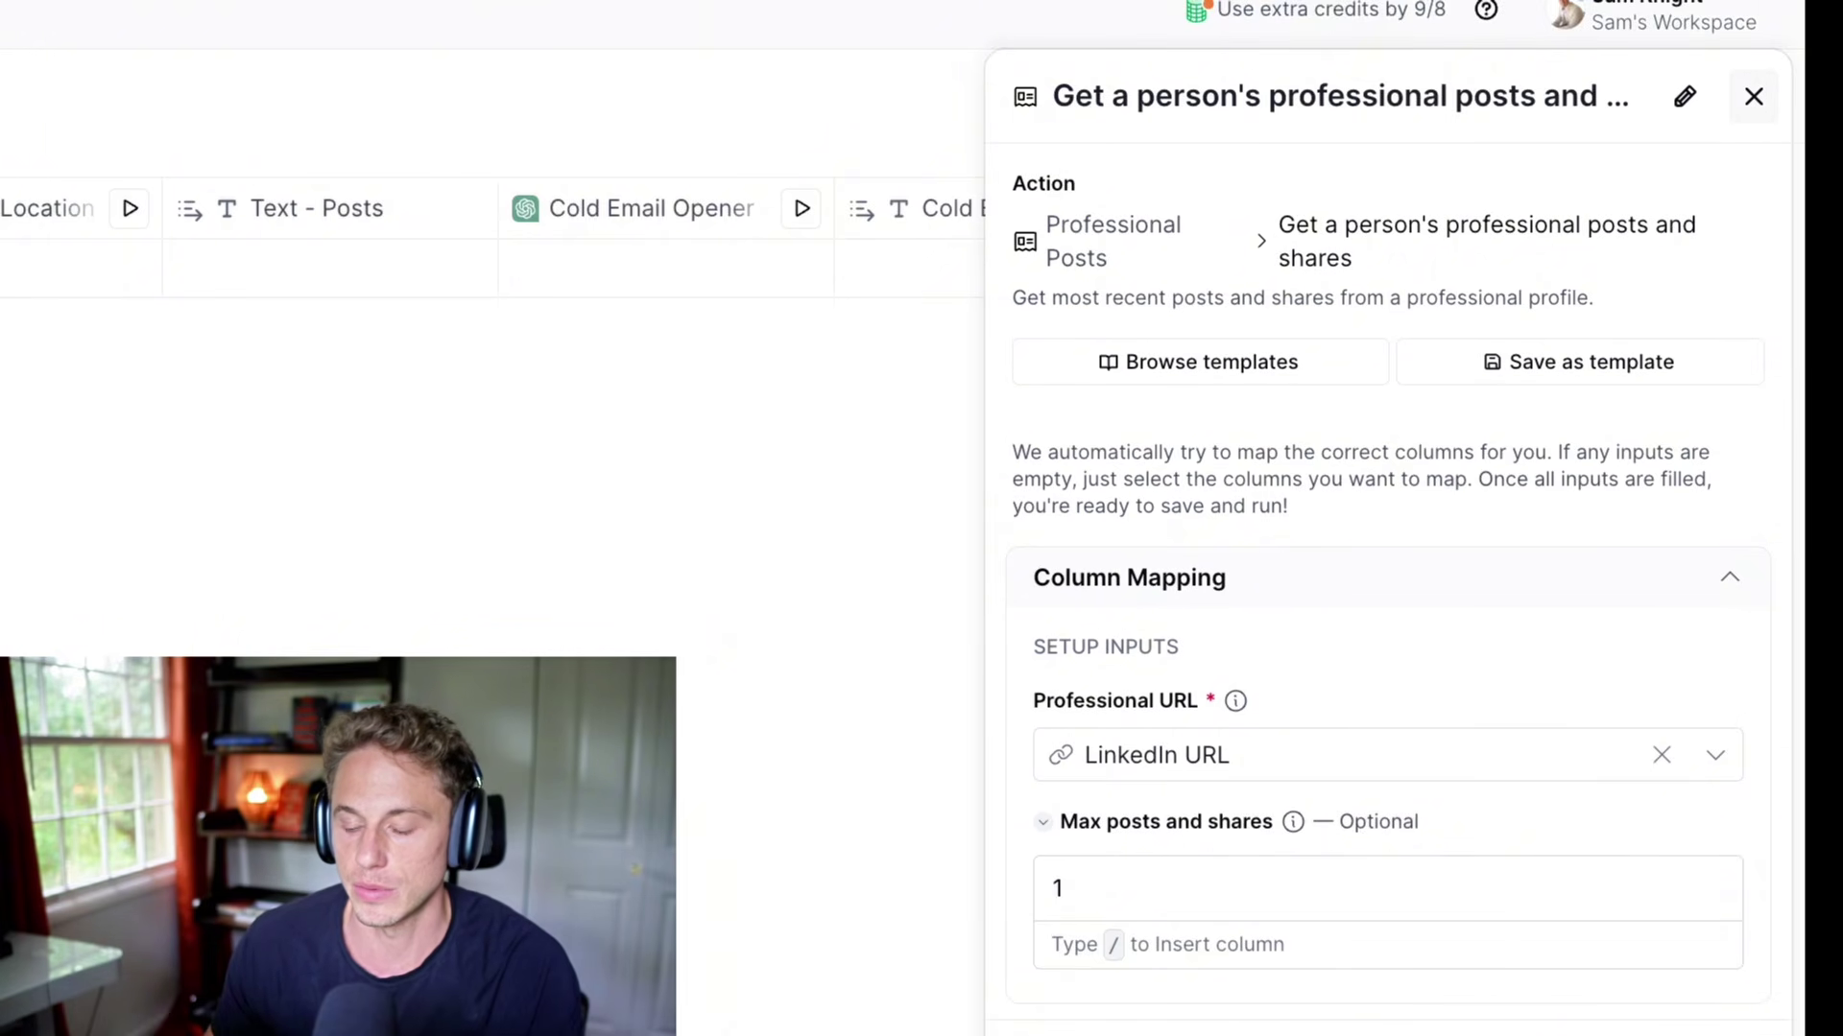
scroll(1387, 576, down, 4)
scroll(1386, 575, up, 4)
key(Escape)
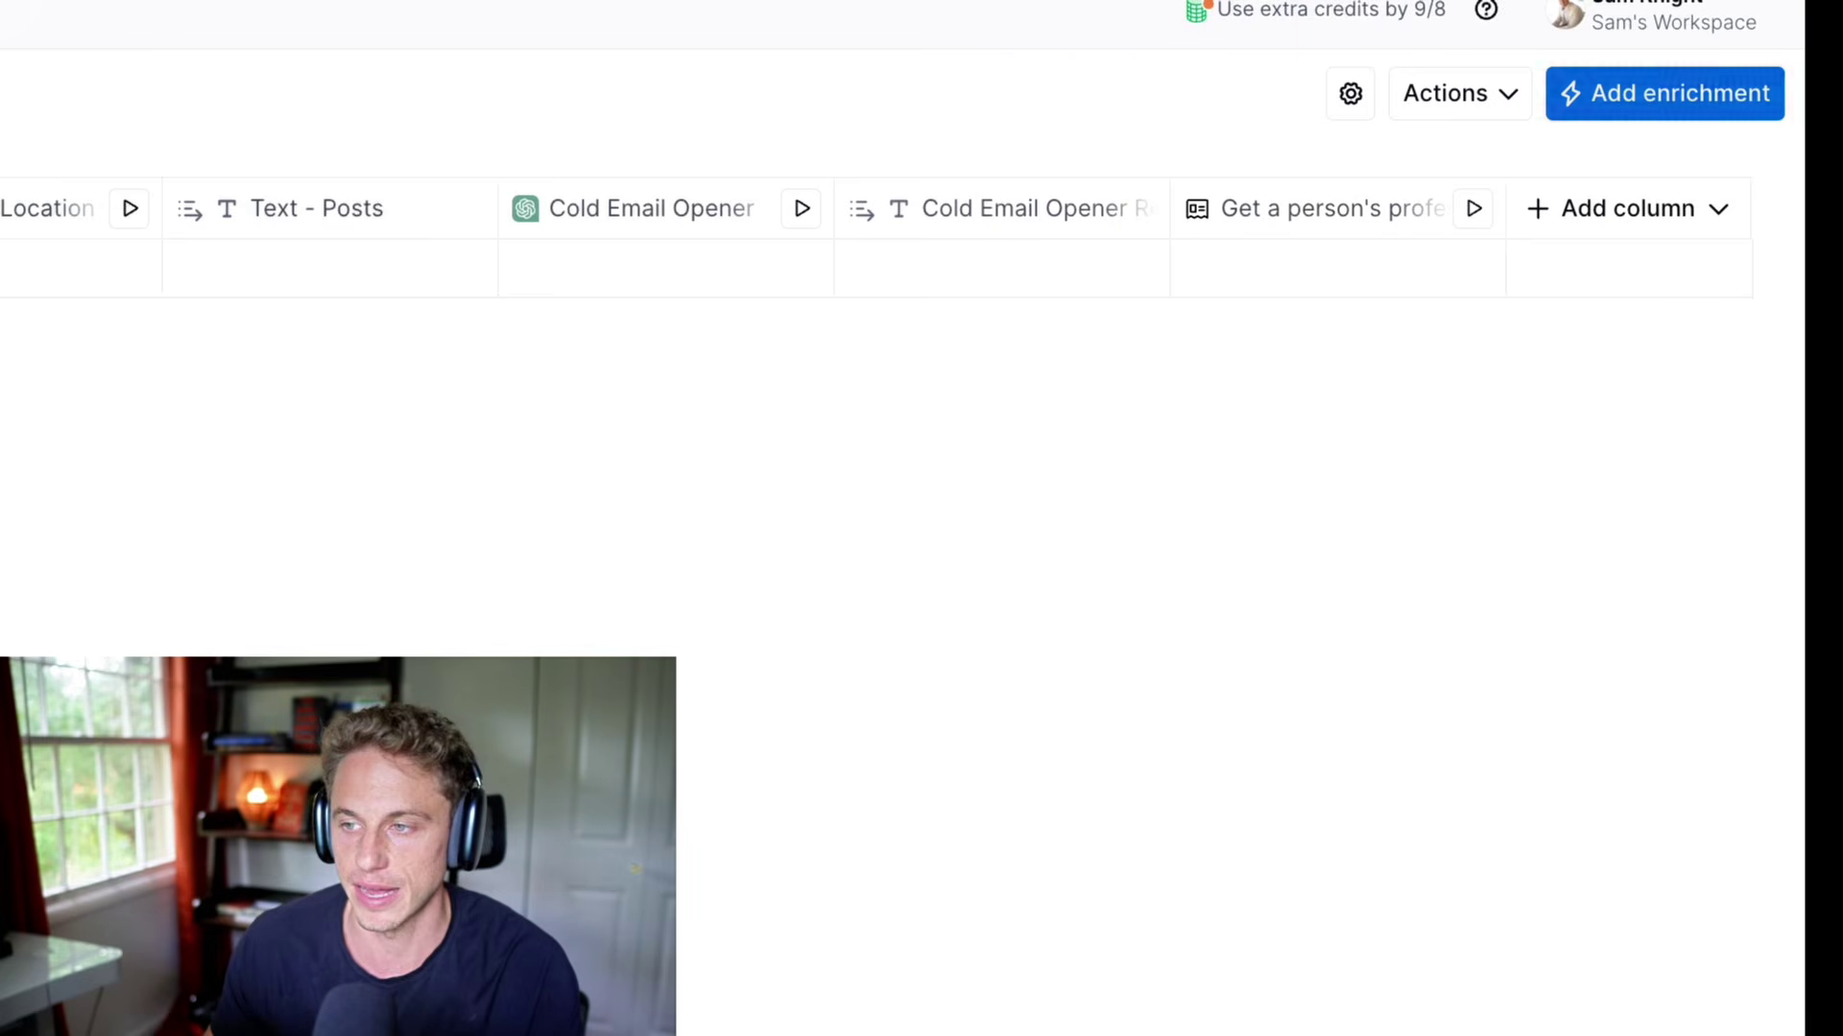
- Check the available options of the text output column beside Cold Email Opener, and return to the earlier enrichment columns
click(1007, 208)
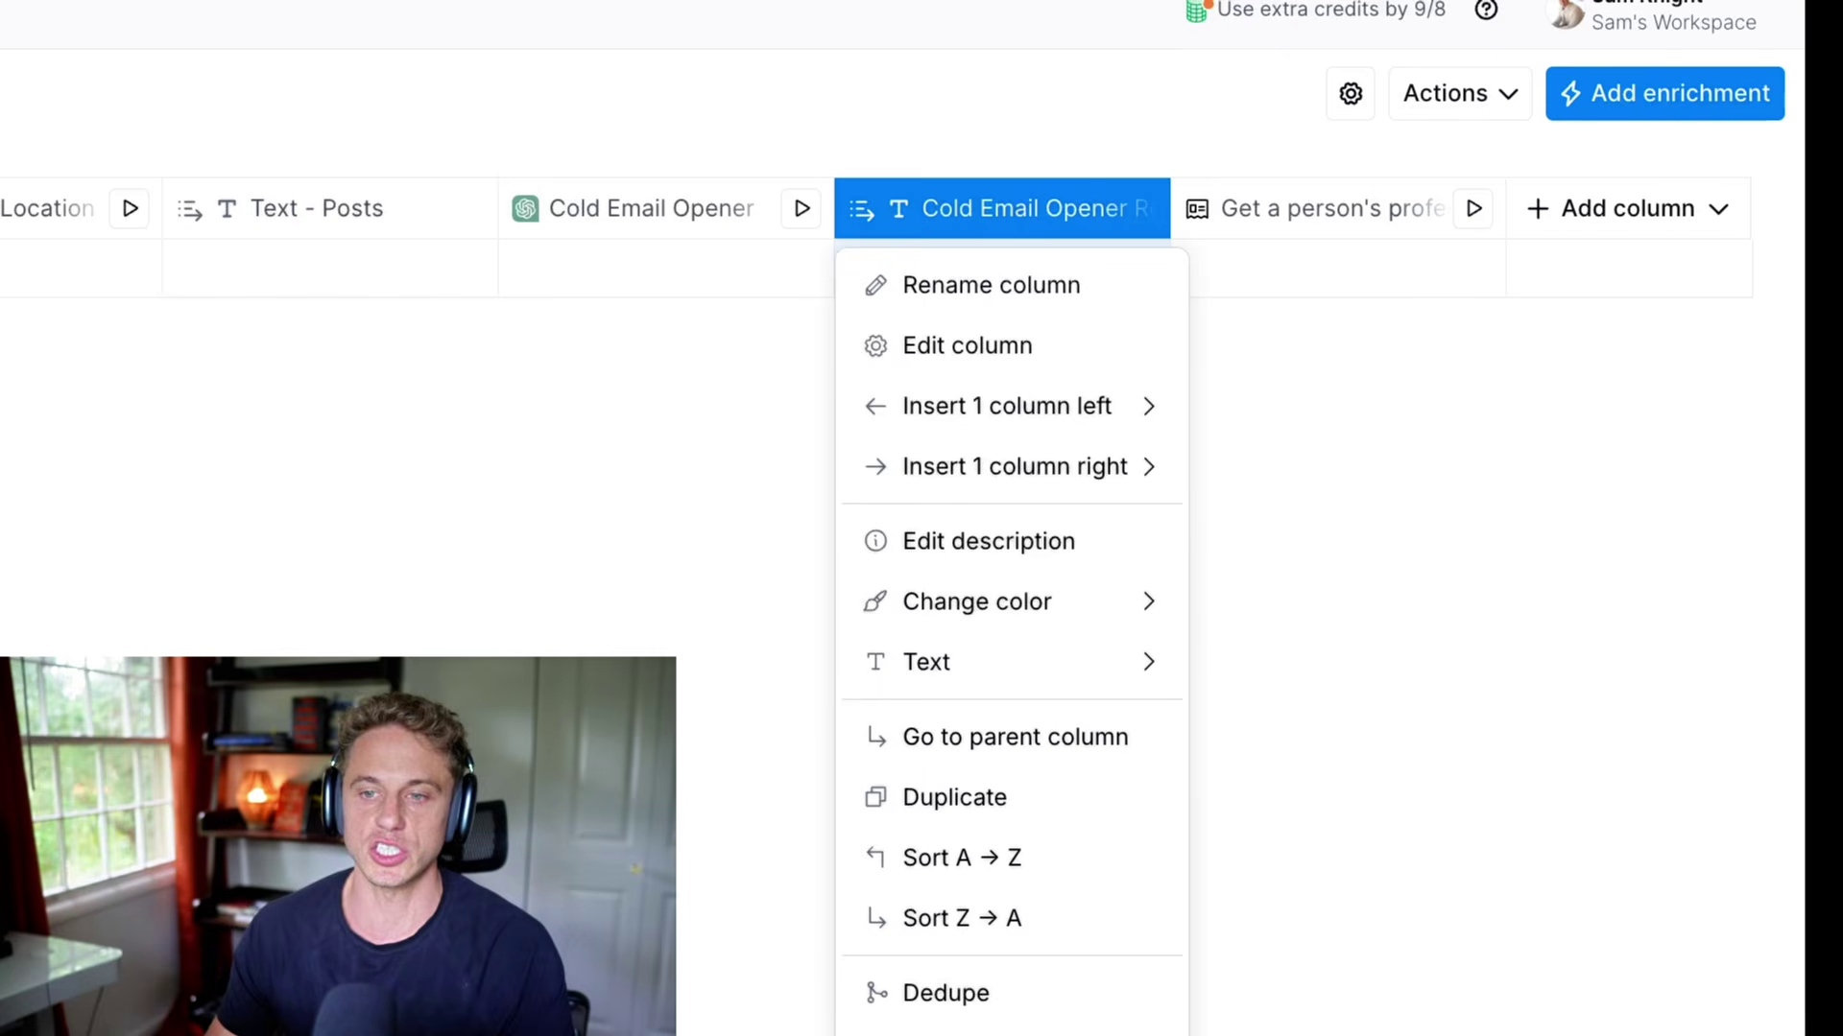
key(Escape)
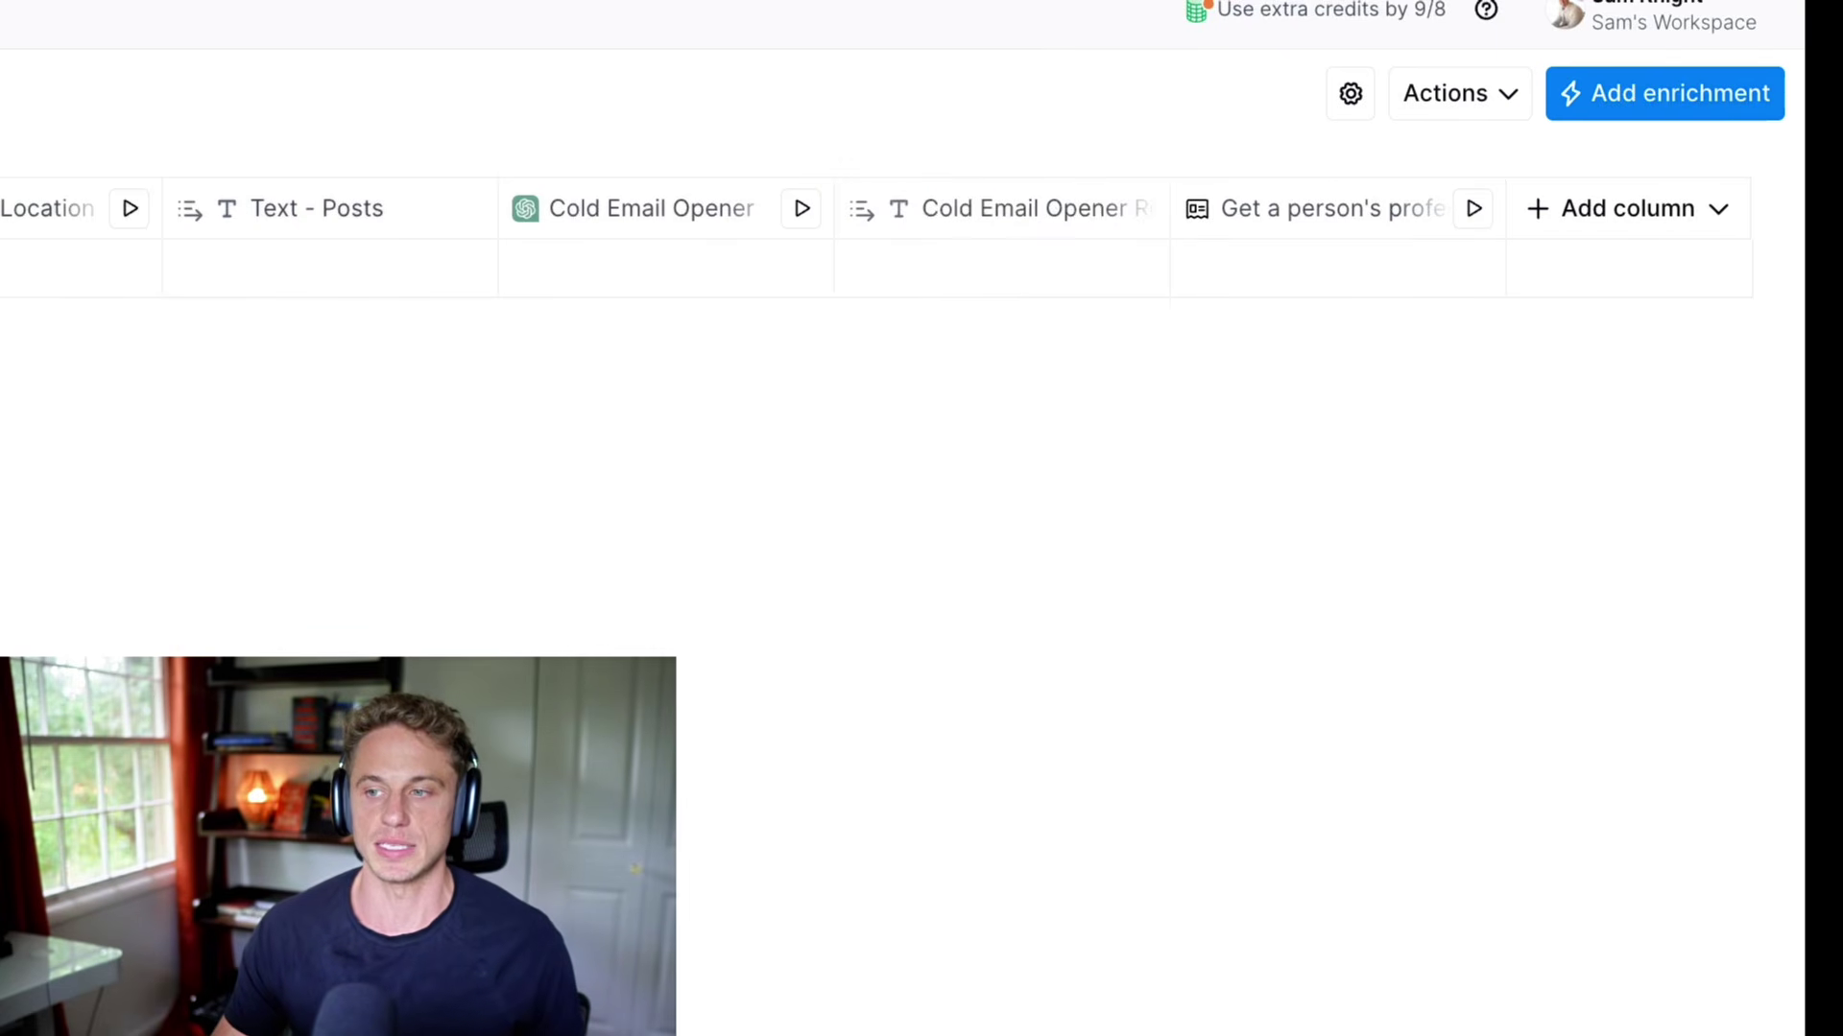
scroll(921, 239, left, 1)
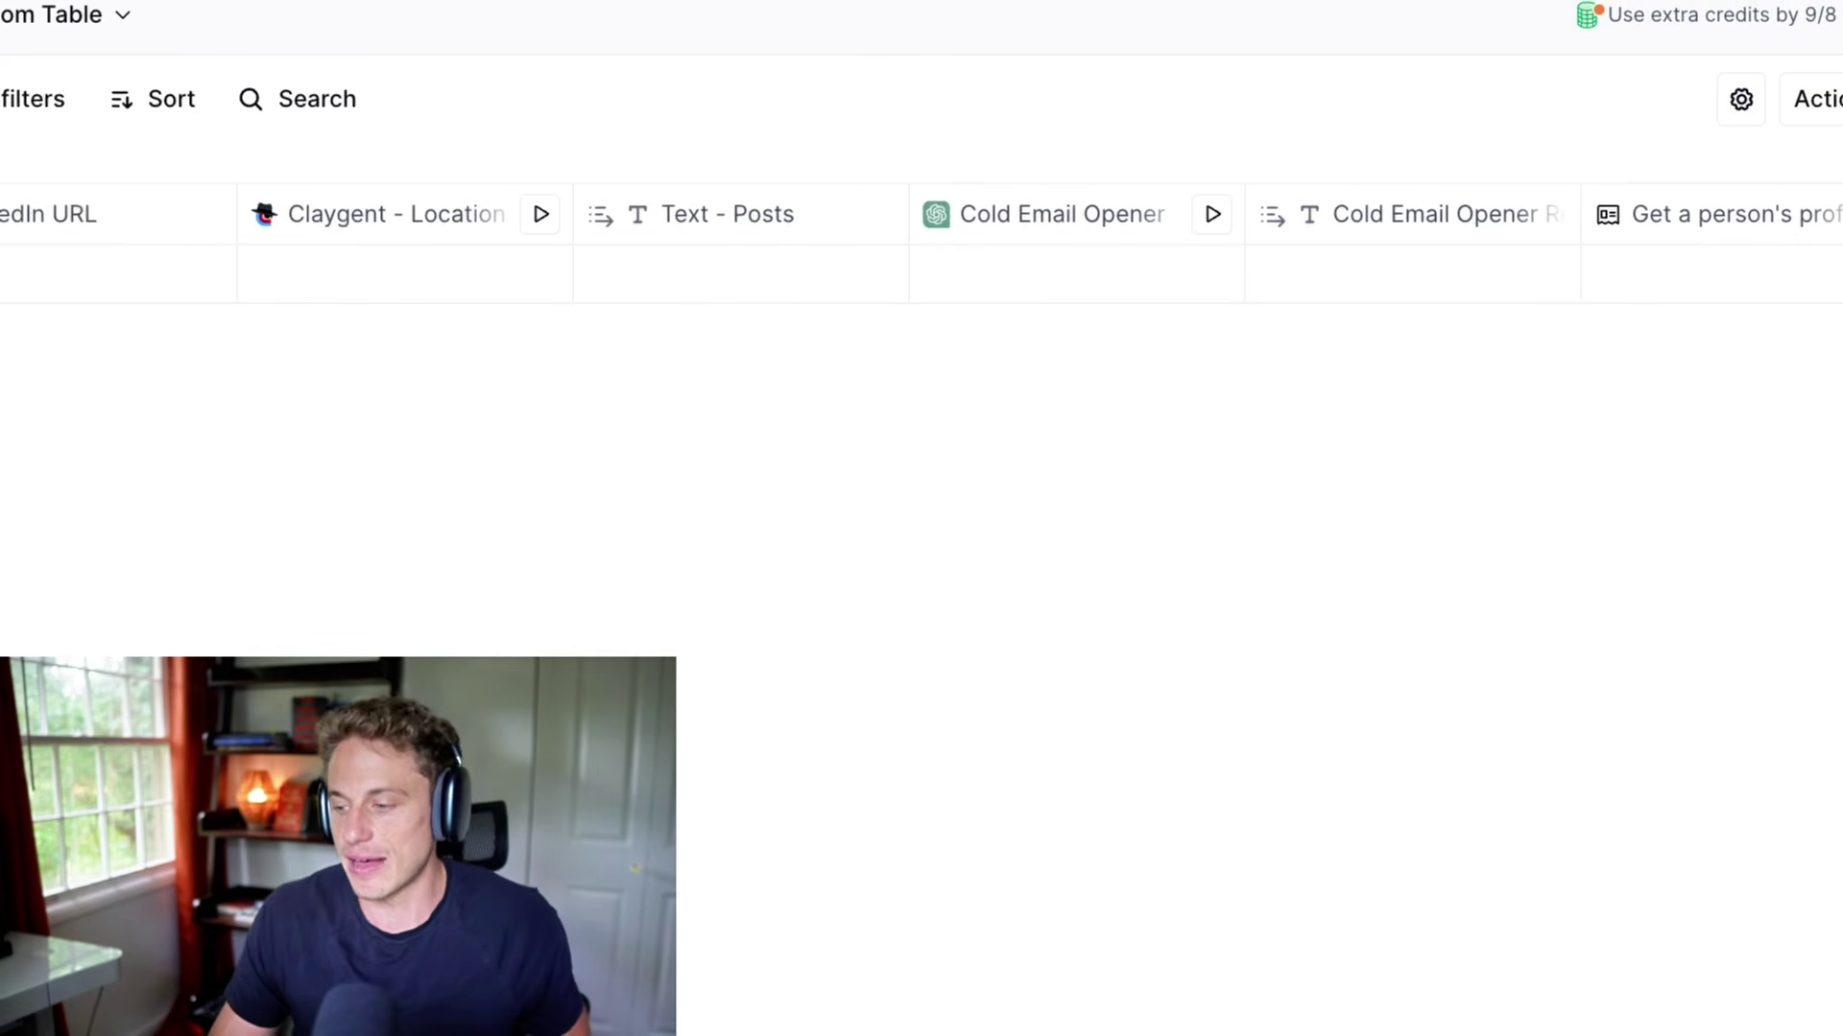